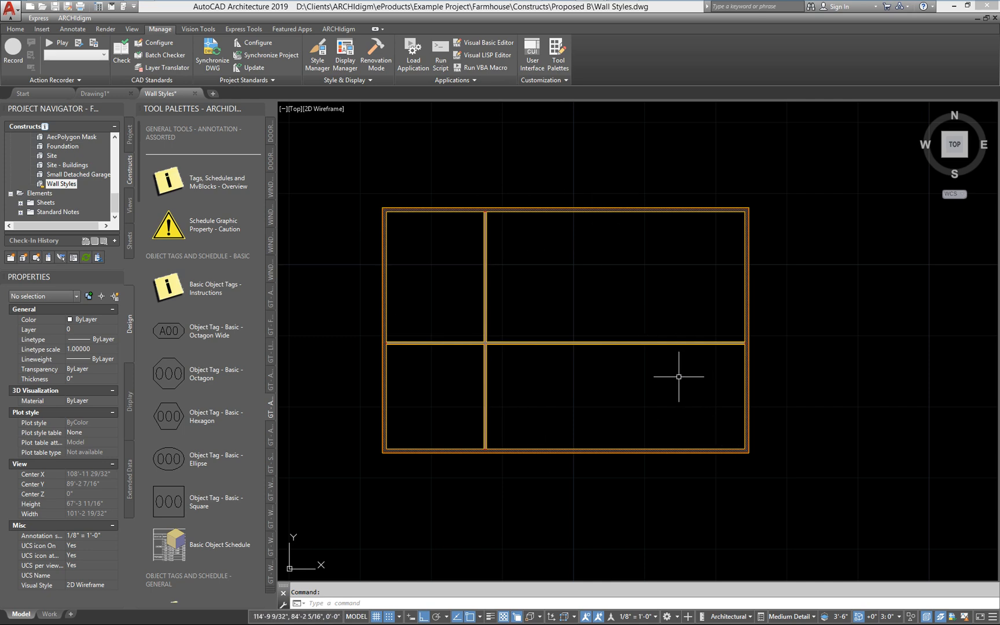
- Switch to Drawing1 and open the Wall Tags category of the Documentation Tool Catalog - Imperial in the Content Browser
{"action": "left_click", "coordinate": [106, 94]}
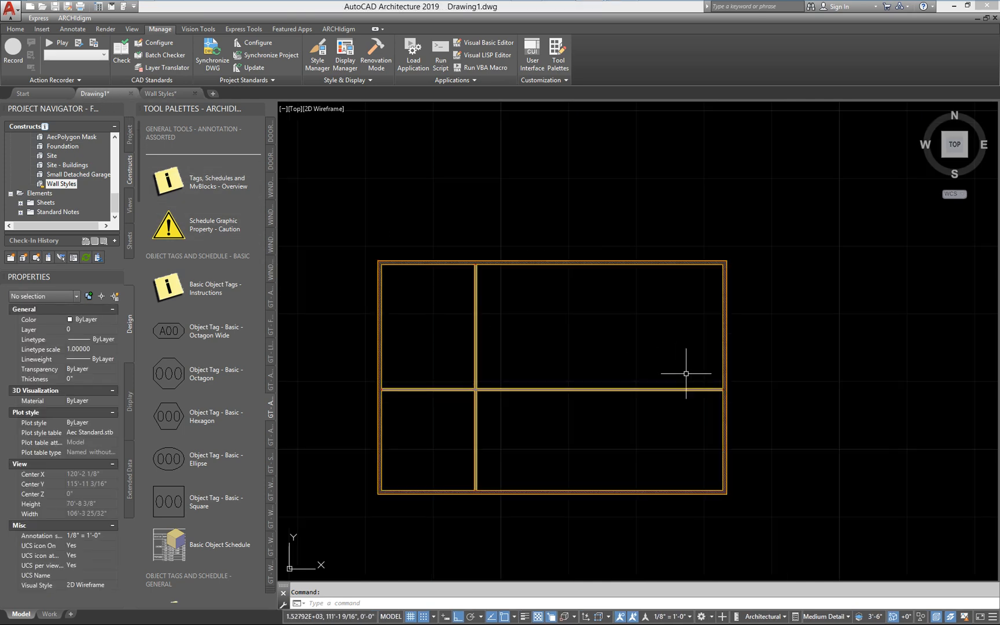
{"action": "middle_click_drag", "start_coordinate": [607, 312], "coordinate": [630, 317]}
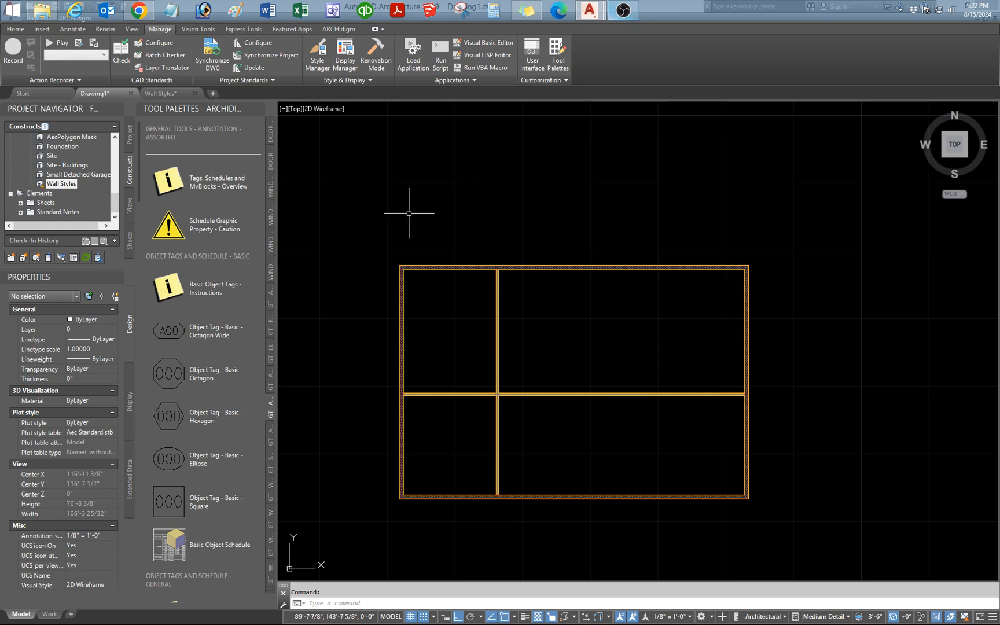
{"action": "left_click", "coordinate": [99, 7]}
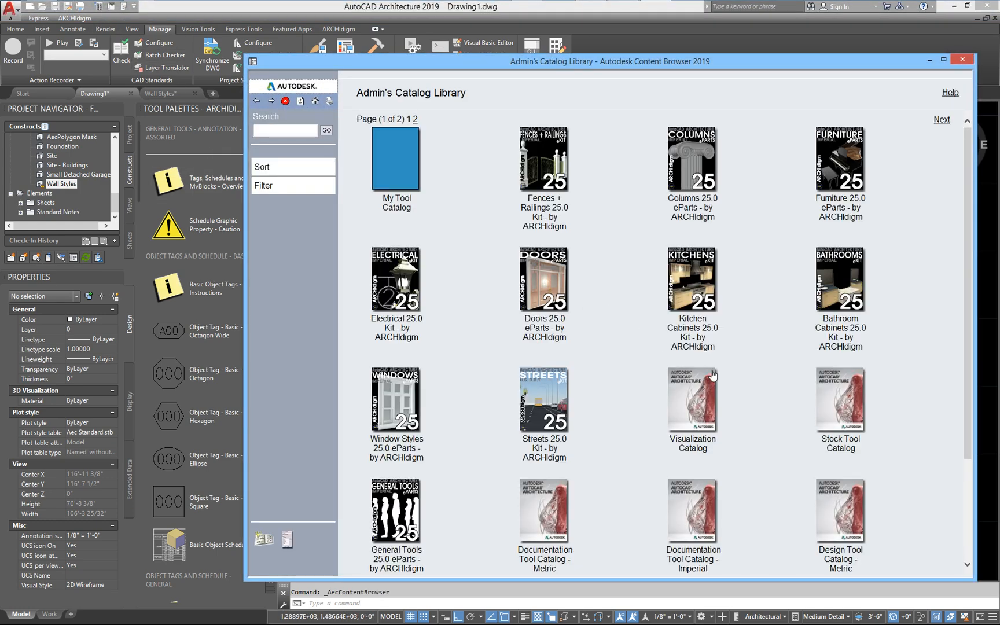
{"action": "scroll", "coordinate": [724, 383], "scroll_direction": "down", "scroll_amount": 3}
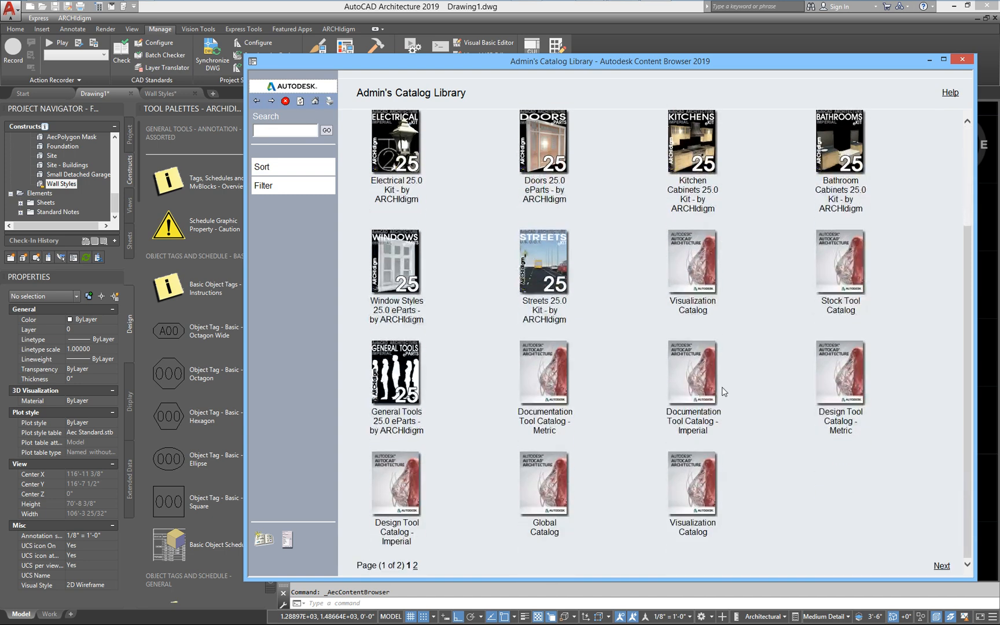
{"action": "left_click", "coordinate": [684, 386]}
{"action": "mouse_move", "coordinate": [296, 434]}
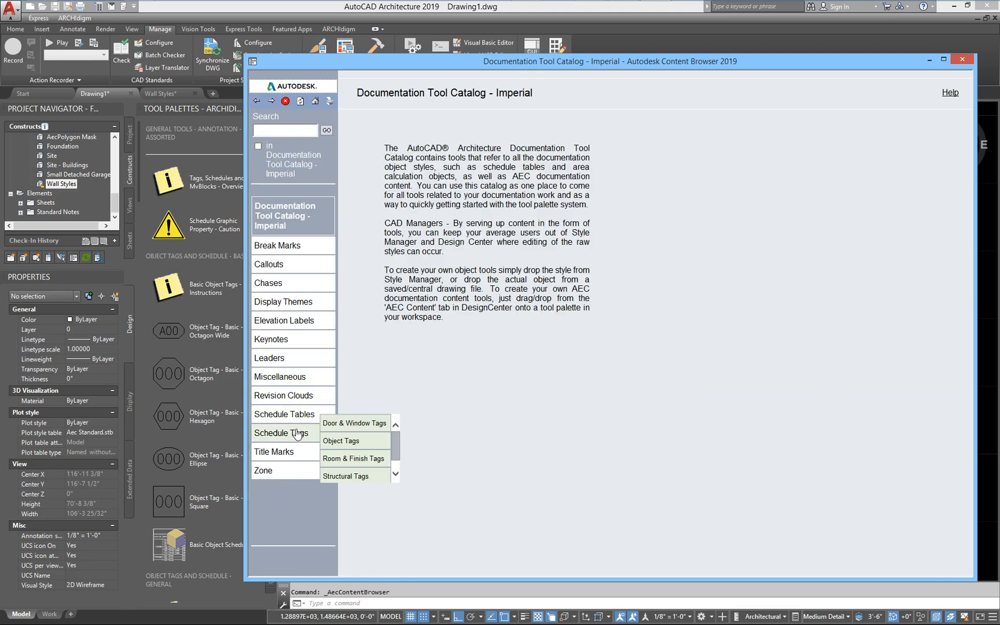
{"action": "left_click", "coordinate": [396, 474]}
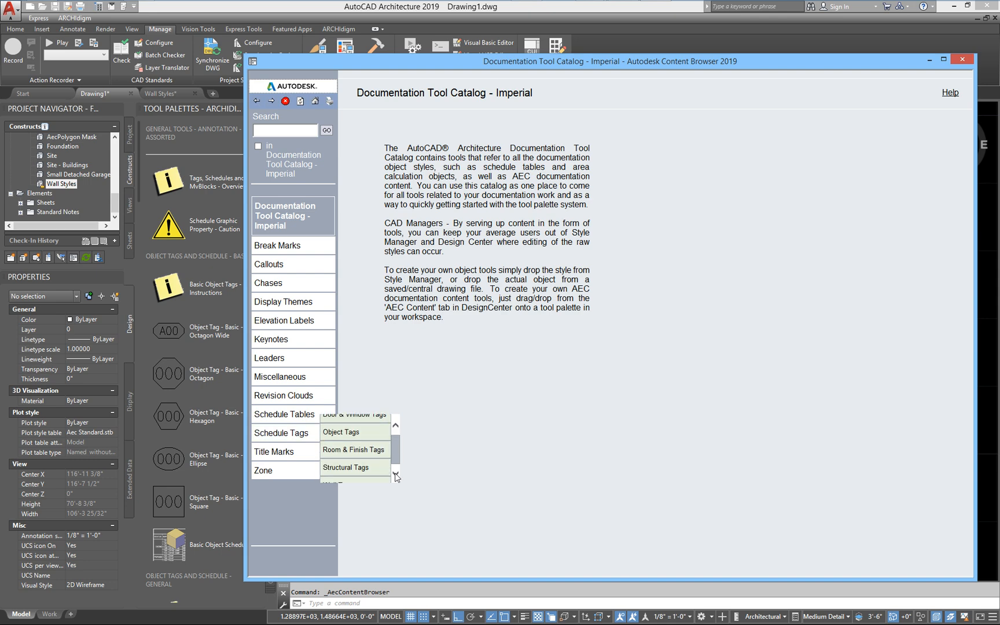
{"action": "left_click", "coordinate": [338, 476]}
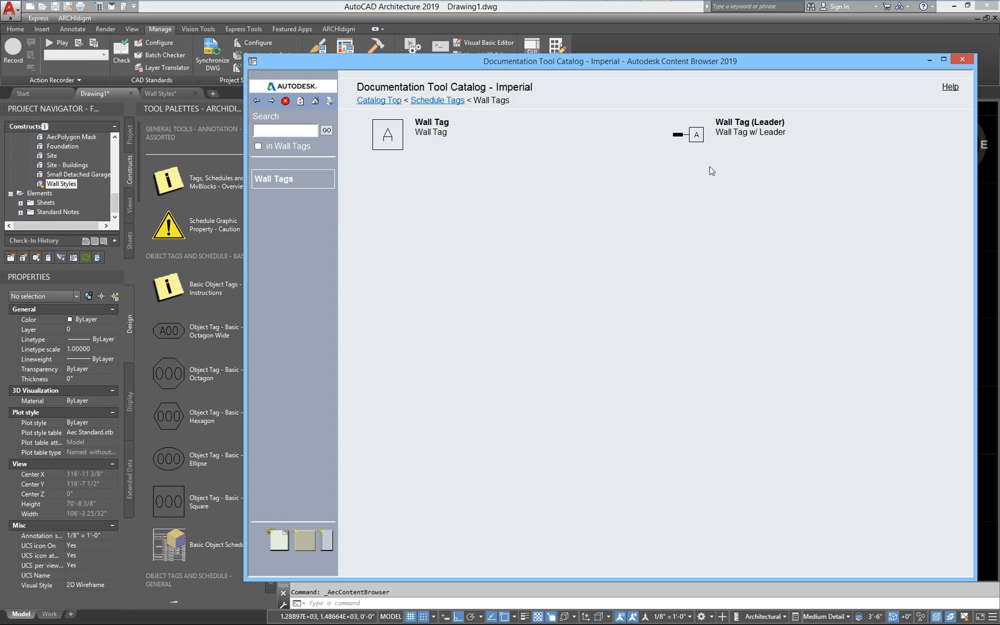
- Insert the Wall Tag (Leader) on the building's upper exterior wall, placing the tag straight above the wall
{"action": "right_click", "coordinate": [701, 129]}
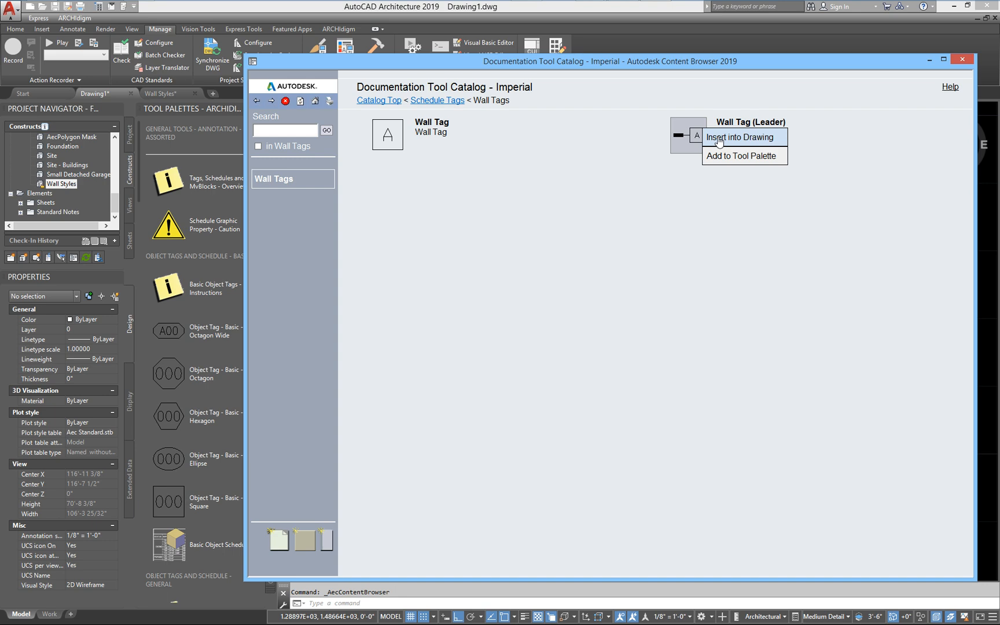
{"action": "left_click", "coordinate": [719, 138]}
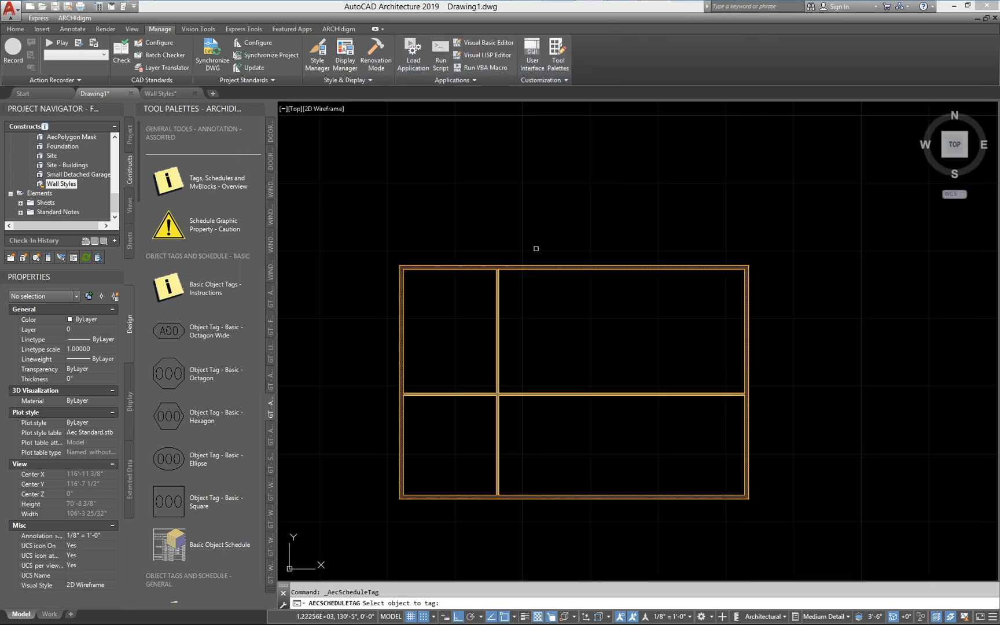
{"action": "left_click", "coordinate": [598, 238]}
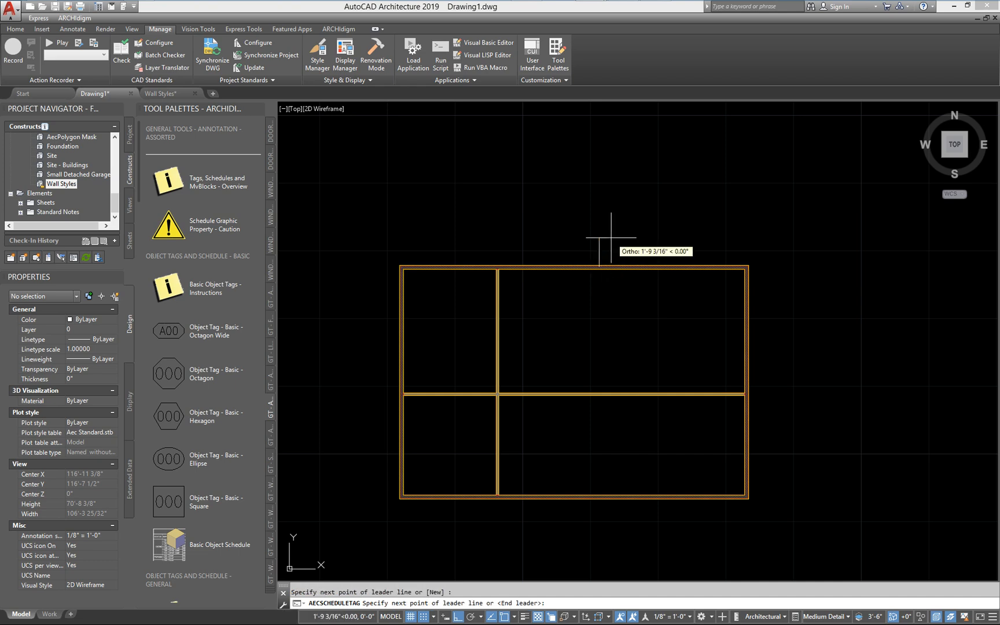
{"action": "key", "text": "Return"}
{"action": "key", "text": "Return"}
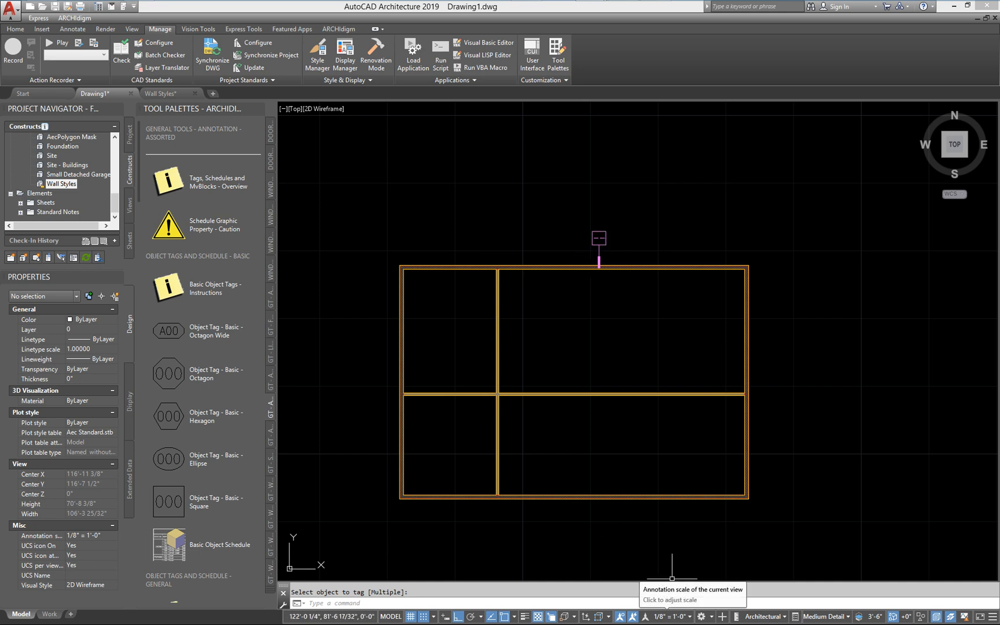
- Set the annotation scale to 1/4" = 1'-0" and stretch the tag leader's upper end to the tag's lower edge
{"action": "left_click", "coordinate": [669, 620]}
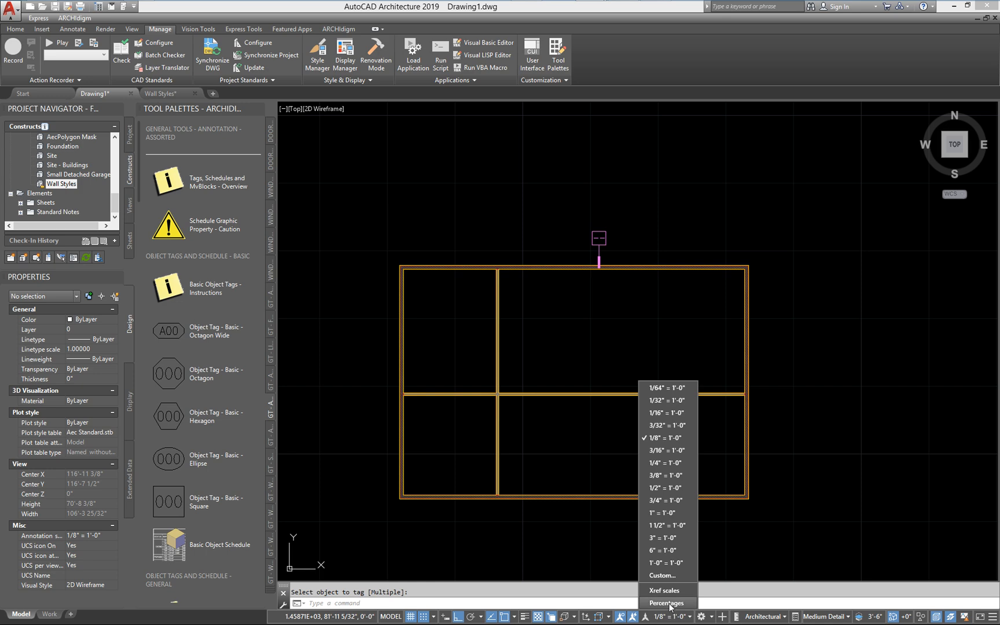
{"action": "left_click", "coordinate": [659, 462]}
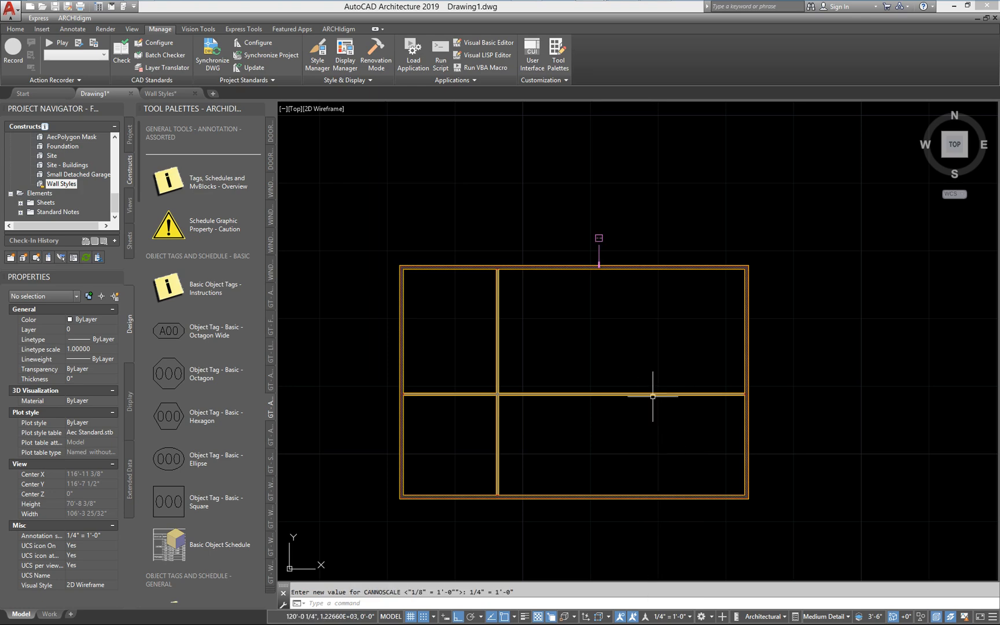
{"action": "scroll", "coordinate": [652, 279], "scroll_direction": "up", "scroll_amount": 4}
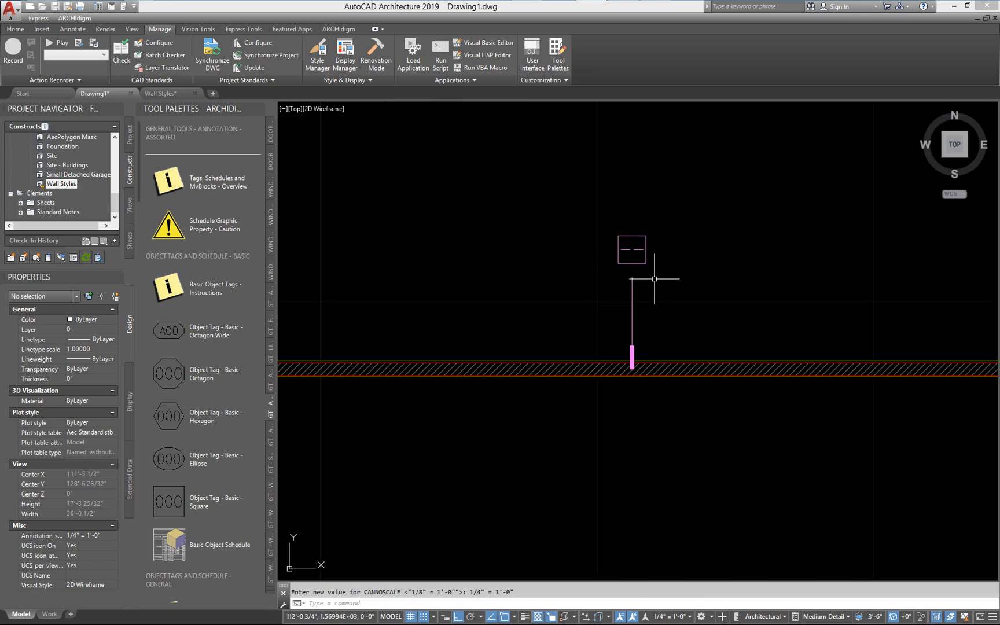
{"action": "left_click", "coordinate": [620, 280]}
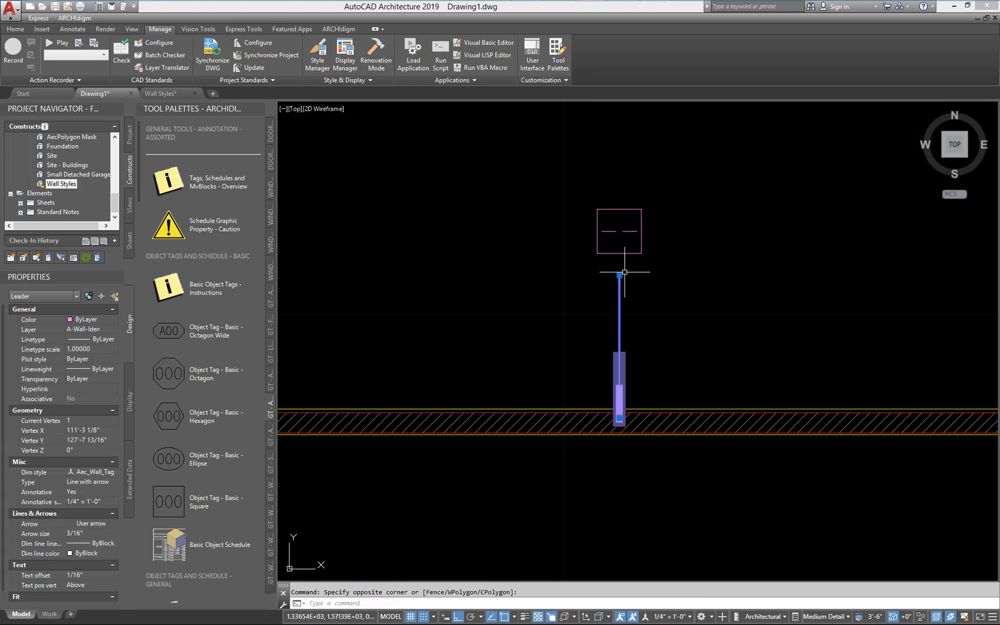
{"action": "left_click", "coordinate": [619, 275]}
{"action": "left_click", "coordinate": [619, 253]}
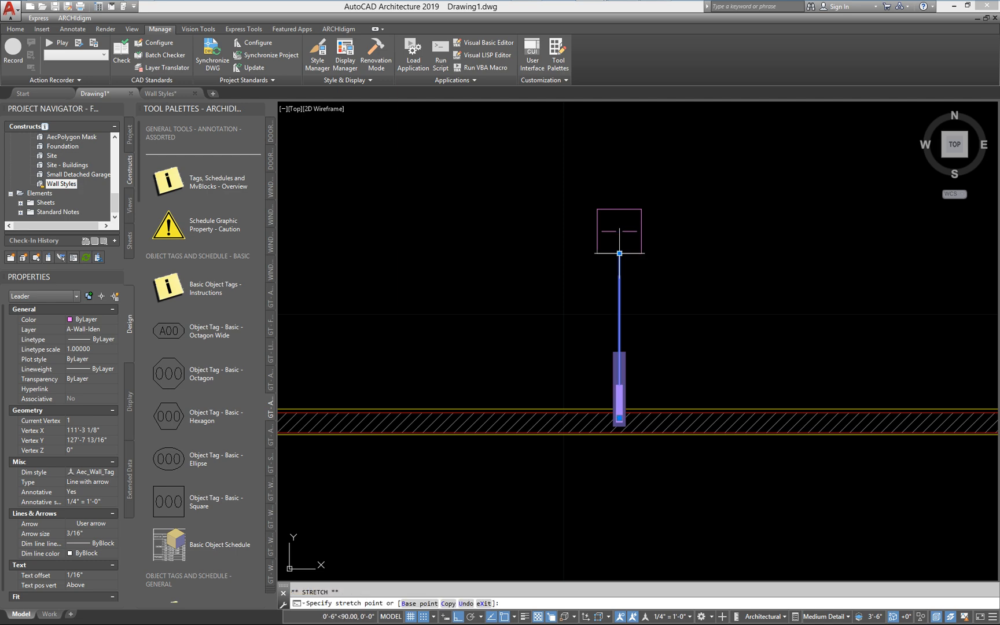
- Set the annotation scale to 1/8" = 1'-0" and move the wall tag horizontally to the right so its leader slants
{"action": "left_click", "coordinate": [654, 618]}
{"action": "left_click", "coordinate": [675, 442]}
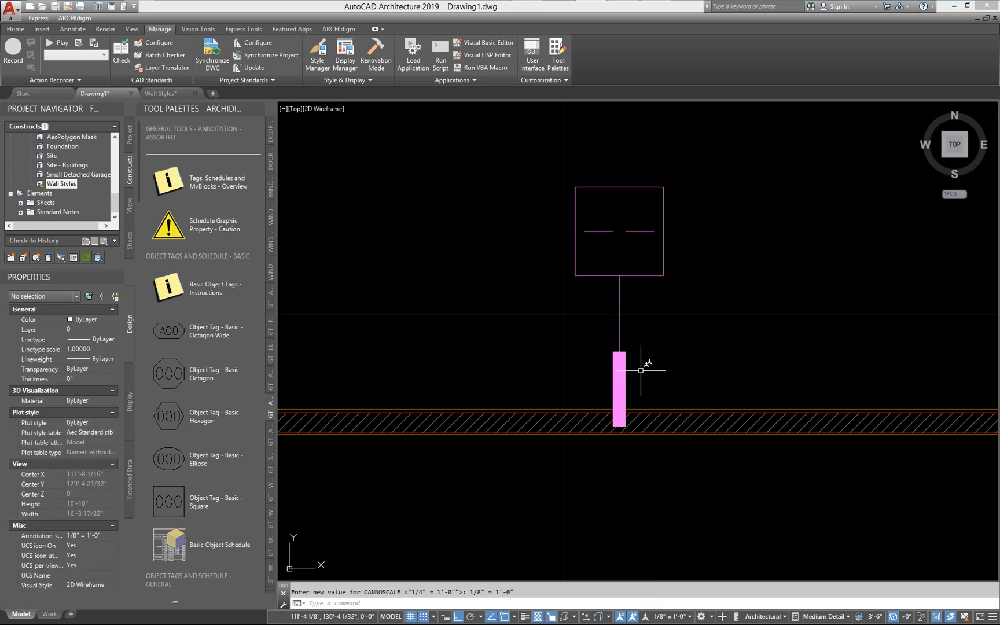
{"action": "scroll", "coordinate": [785, 371], "scroll_direction": "down", "scroll_amount": 4}
{"action": "middle_click_drag", "start_coordinate": [760, 399], "coordinate": [660, 355]}
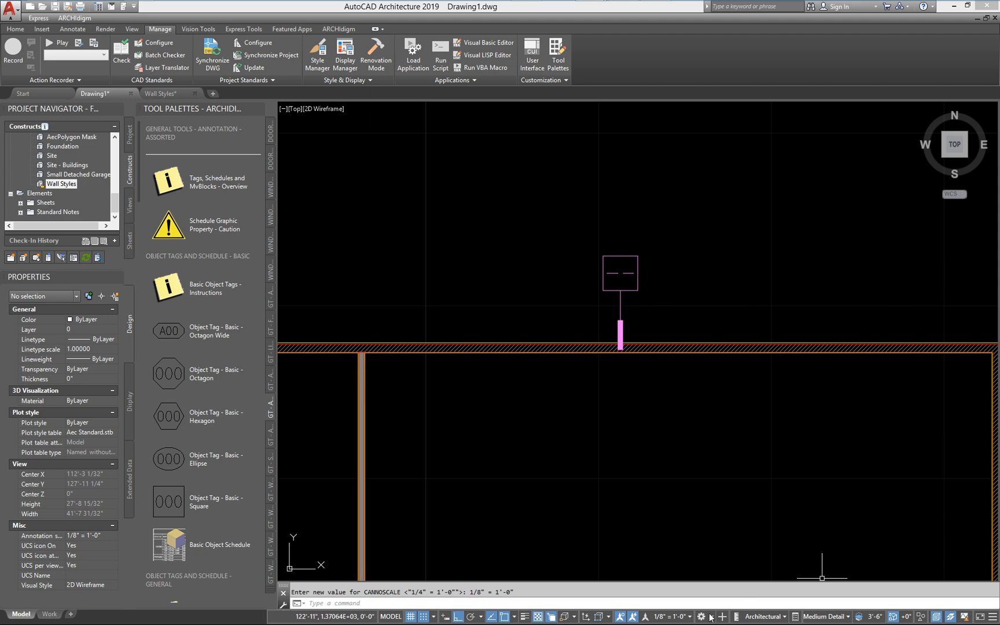
{"action": "scroll", "coordinate": [683, 502], "scroll_direction": "down", "scroll_amount": 2}
{"action": "middle_click_drag", "start_coordinate": [683, 502], "coordinate": [647, 384]}
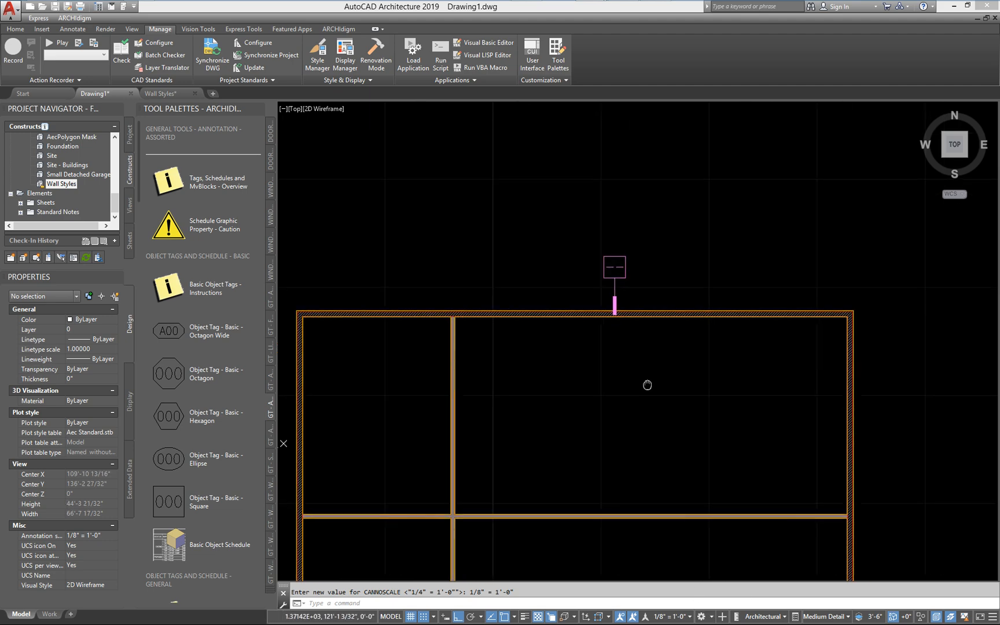
{"action": "left_click", "coordinate": [624, 275]}
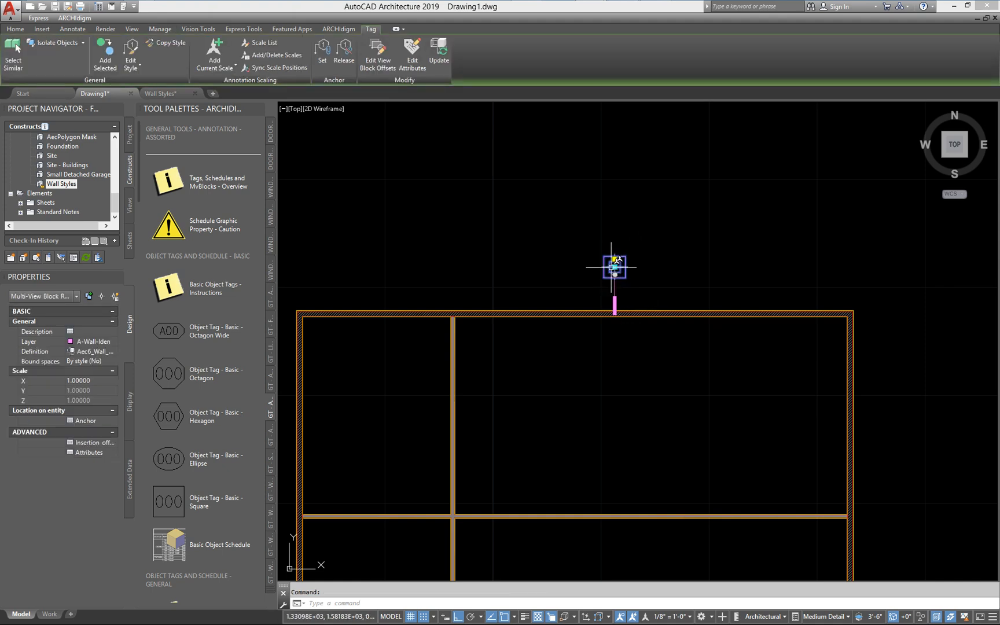
{"action": "left_click", "coordinate": [614, 266]}
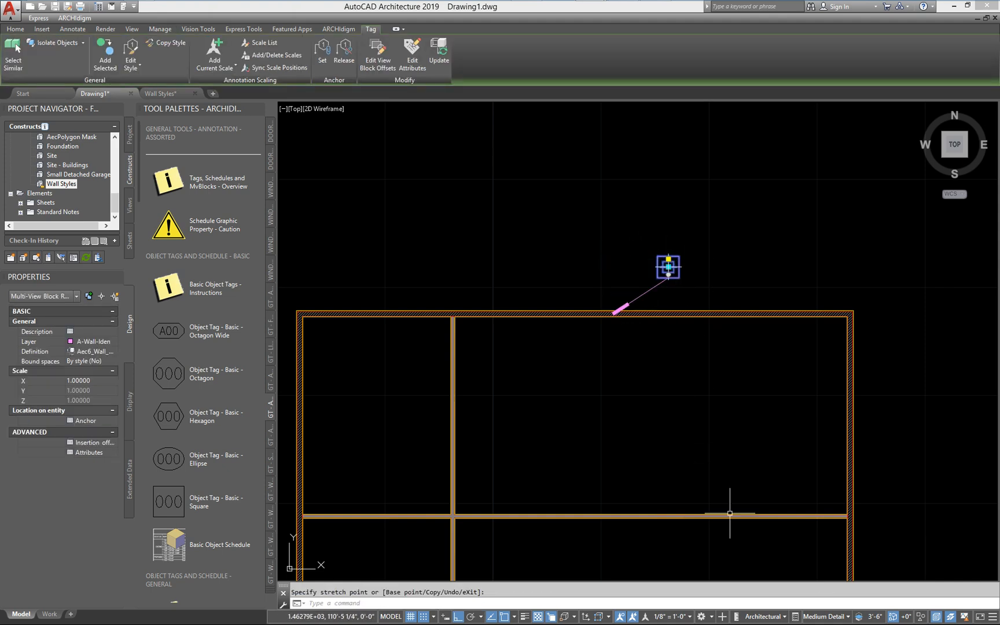
- Switch the annotation scale to 1/4" = 1'-0" and check how the leader meets the moved wall tag
{"action": "left_click", "coordinate": [673, 616]}
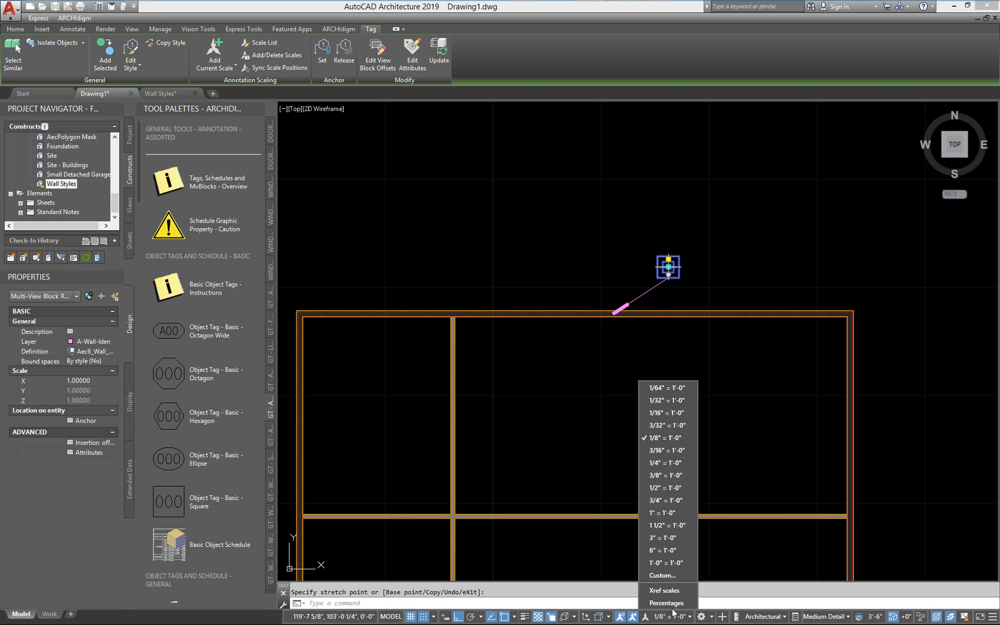
{"action": "left_click", "coordinate": [676, 466]}
{"action": "scroll", "coordinate": [690, 264], "scroll_direction": "up", "scroll_amount": 10}
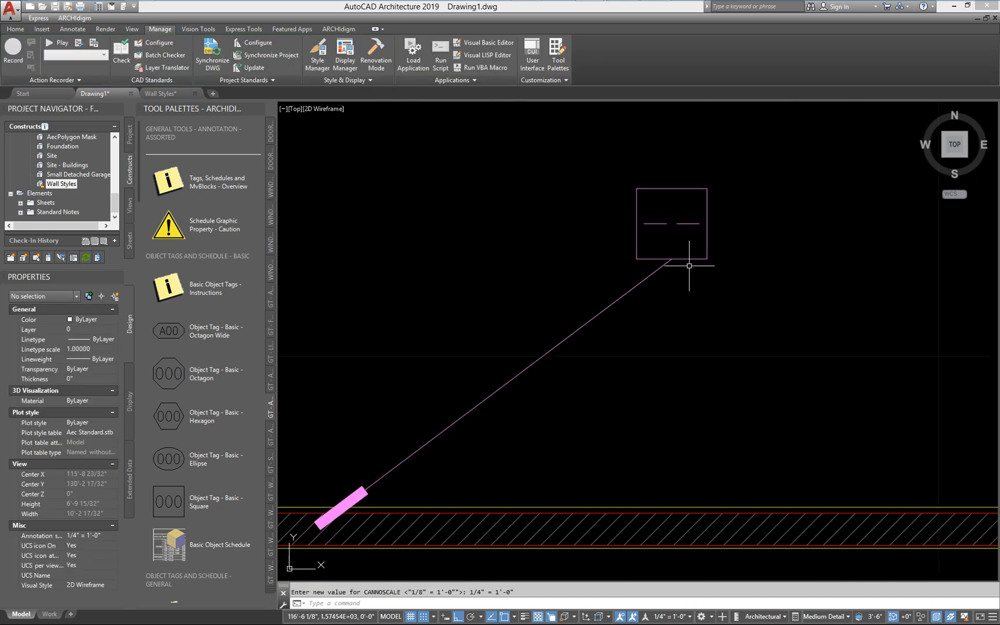
{"action": "scroll", "coordinate": [670, 286], "scroll_direction": "down", "scroll_amount": 8}
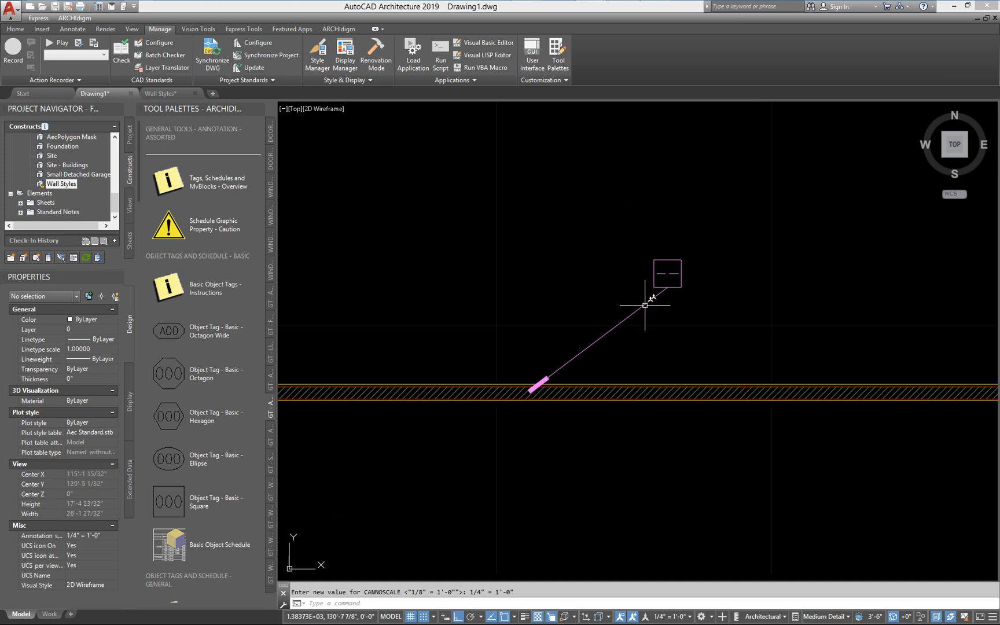
{"action": "scroll", "coordinate": [677, 301], "scroll_direction": "down", "scroll_amount": 4}
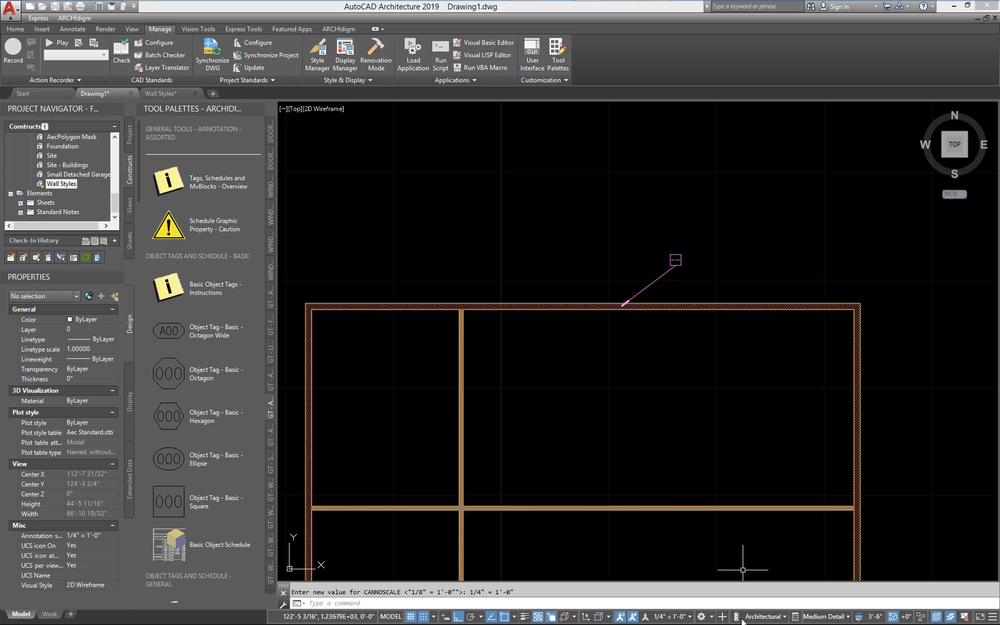
- Set the annotation scale to 1/2" = 1'-0" and inspect the gap between the wall tag and its leader
{"action": "left_click", "coordinate": [665, 619]}
{"action": "left_click", "coordinate": [681, 484]}
{"action": "scroll", "coordinate": [670, 237], "scroll_direction": "up", "scroll_amount": 3}
{"action": "scroll", "coordinate": [693, 316], "scroll_direction": "down", "scroll_amount": 3}
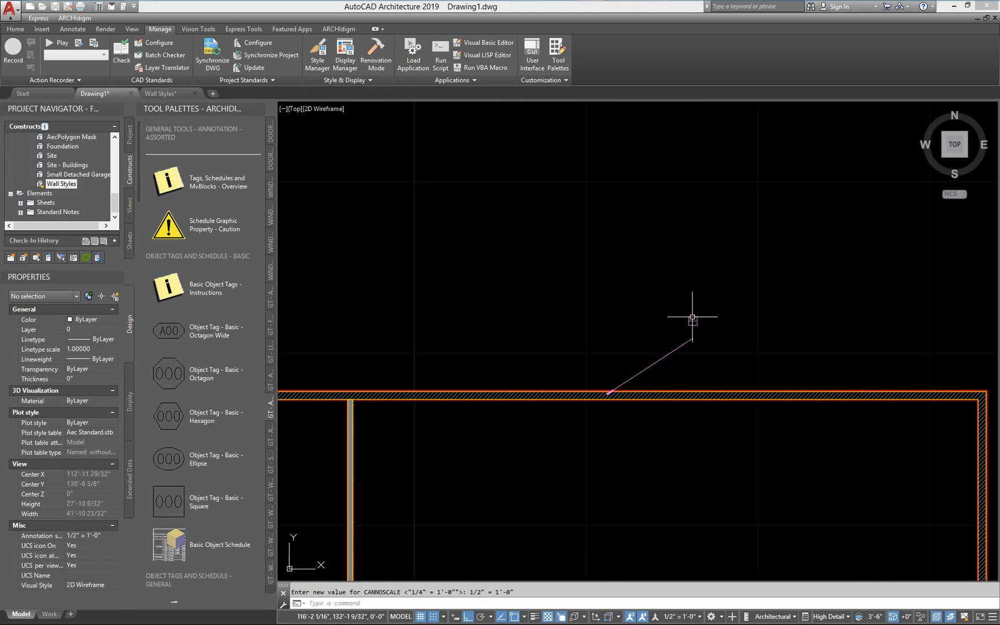
{"action": "middle_click_drag", "start_coordinate": [704, 384], "coordinate": [684, 255]}
{"action": "mouse_move", "coordinate": [686, 306]}
{"action": "middle_mouse_down"}
{"action": "mouse_move", "coordinate": [657, 263]}
{"action": "mouse_move", "coordinate": [699, 260]}
{"action": "mouse_move", "coordinate": [655, 253]}
{"action": "middle_mouse_up"}
{"action": "scroll", "coordinate": [686, 234], "scroll_direction": "down", "scroll_amount": 2}
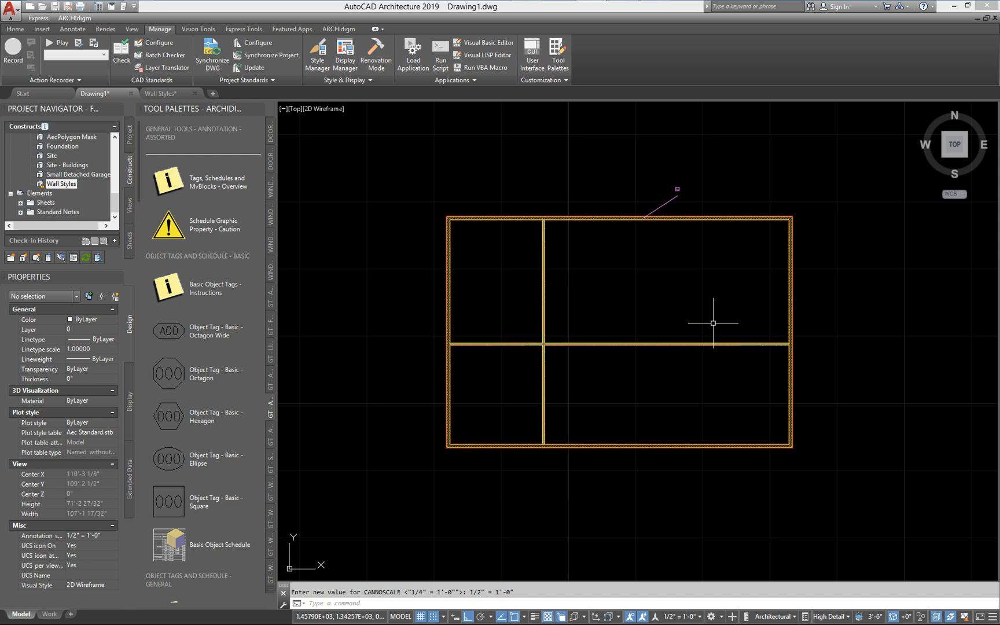
- Switch to the Wall Styles drawing and open the Annotation category of the General Tools 25.0 eParts catalog in the Content Browser
{"action": "left_click", "coordinate": [170, 92]}
{"action": "middle_click_drag", "start_coordinate": [683, 286], "coordinate": [702, 302]}
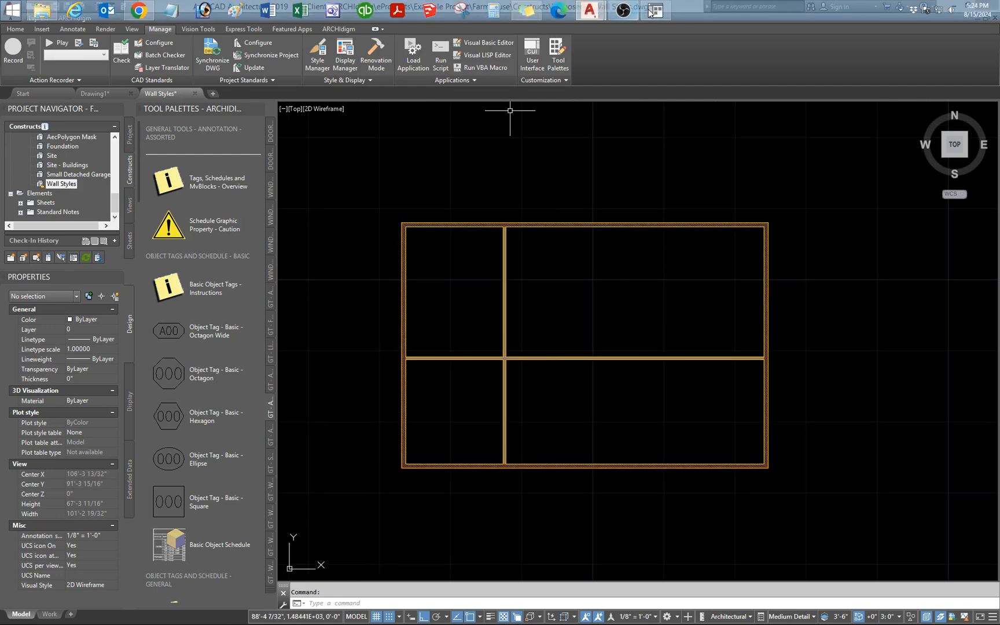
{"action": "left_click", "coordinate": [654, 11]}
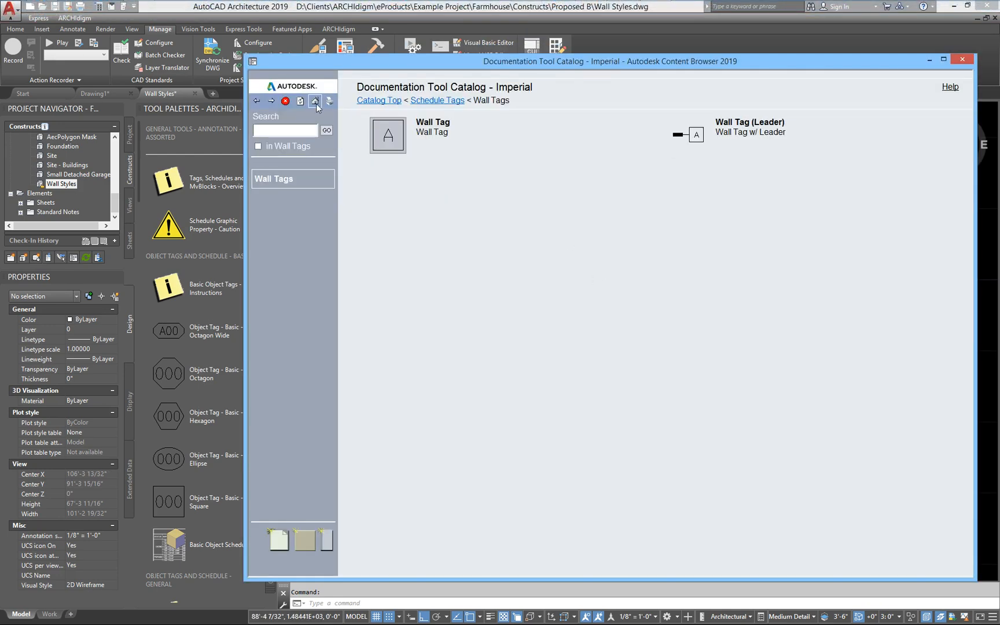
{"action": "left_click", "coordinate": [316, 101]}
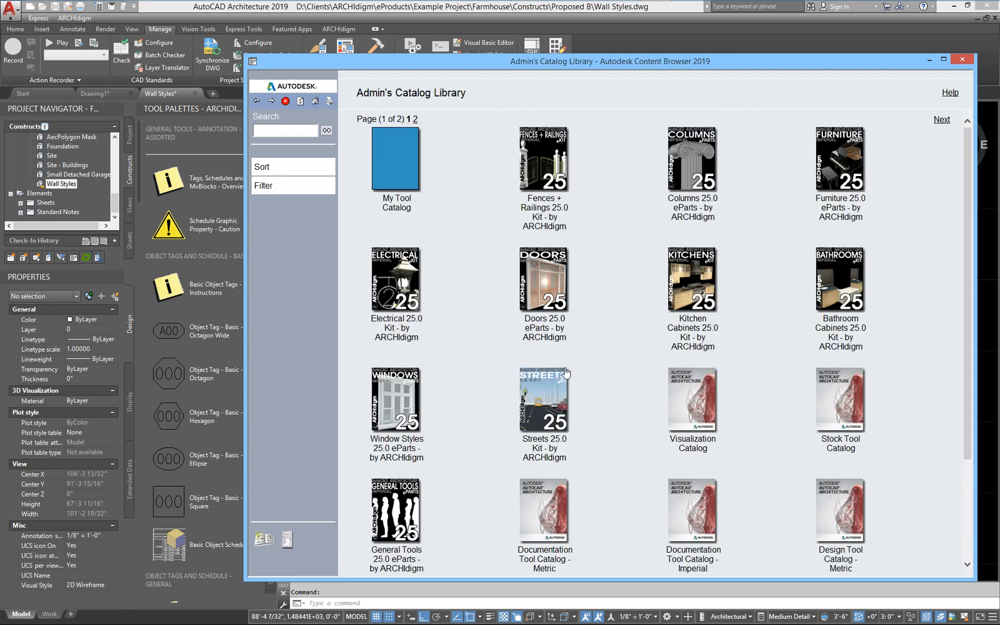
{"action": "scroll", "coordinate": [566, 373], "scroll_direction": "down", "scroll_amount": 2}
{"action": "left_click", "coordinate": [397, 423]}
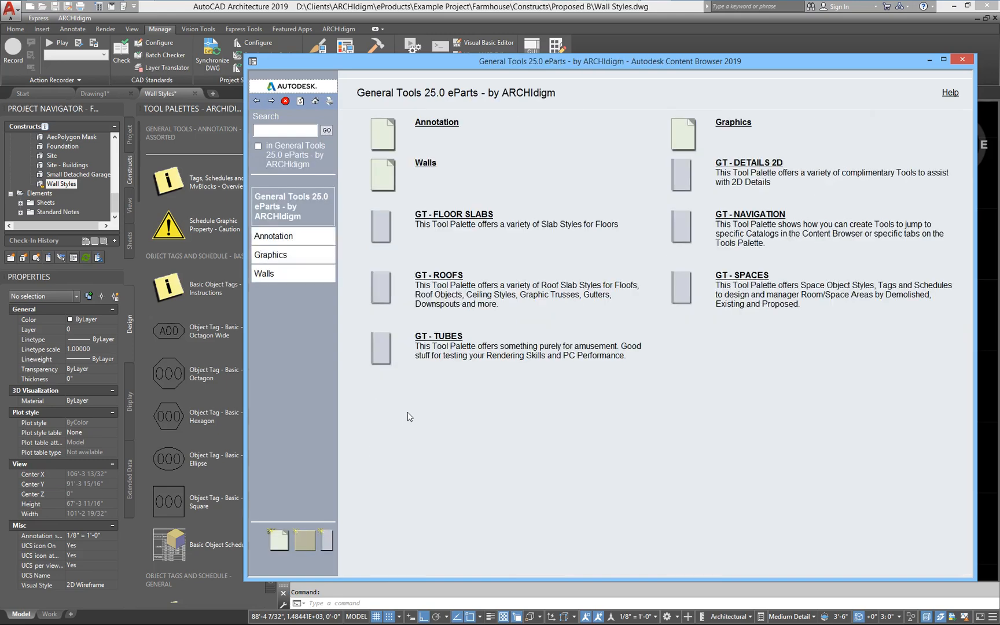
{"action": "left_click", "coordinate": [459, 129]}
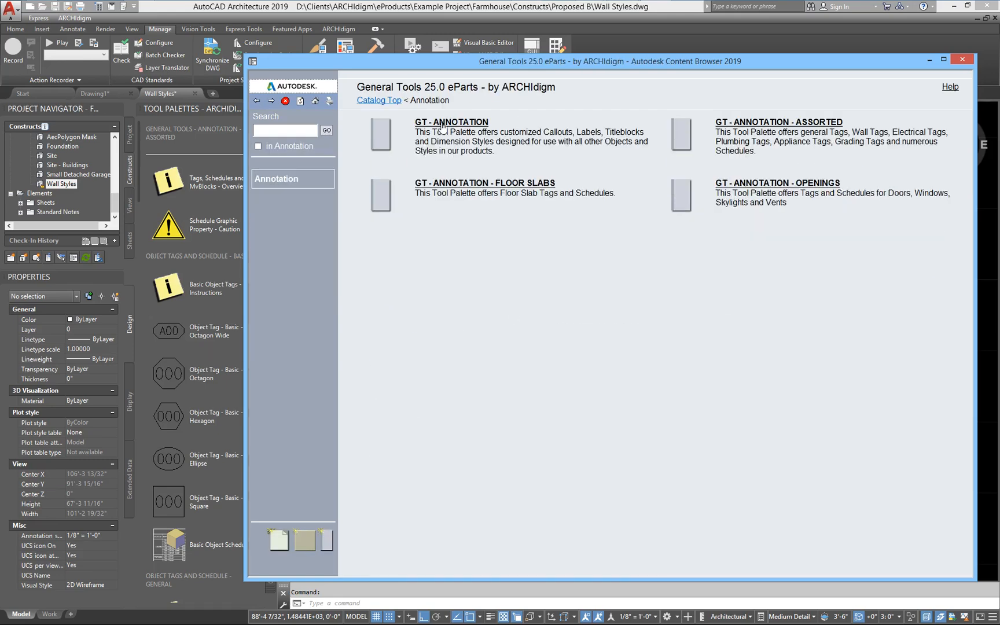
- Find the Wall Tags and Schedules section of the GT - ANNOTATION - ASSORTED palette in the catalog, then close the Content Browser
{"action": "right_click", "coordinate": [701, 129]}
{"action": "left_click", "coordinate": [741, 155]}
{"action": "left_click", "coordinate": [808, 122]}
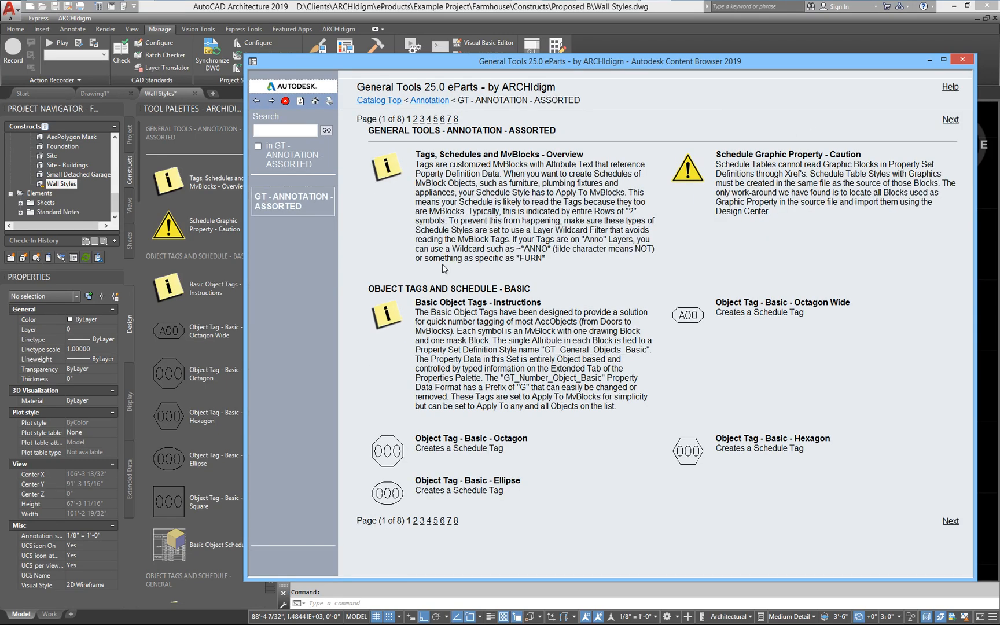
{"action": "left_click", "coordinate": [951, 522]}
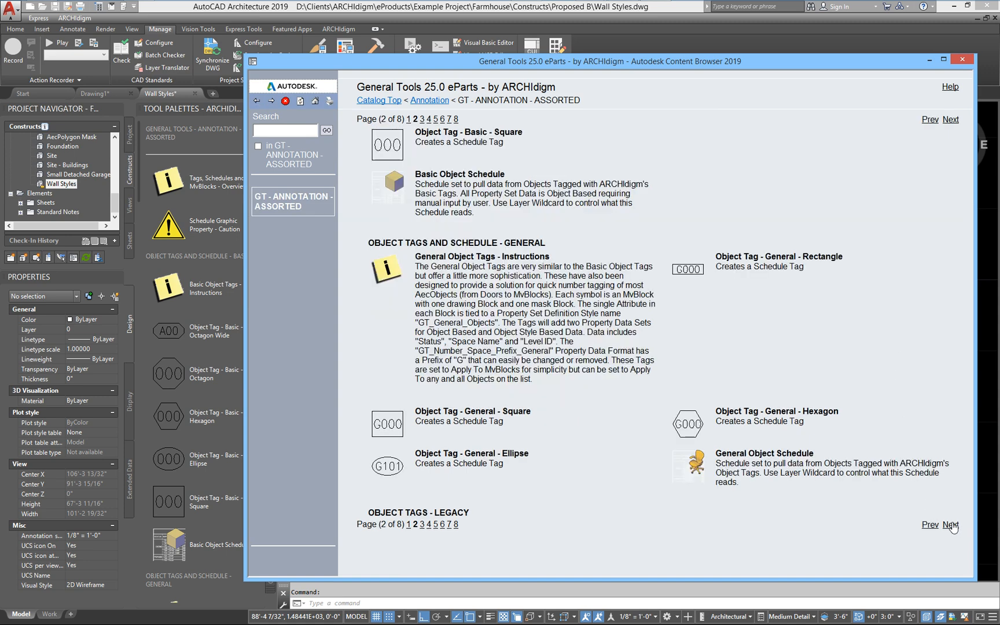
{"action": "left_click", "coordinate": [951, 525]}
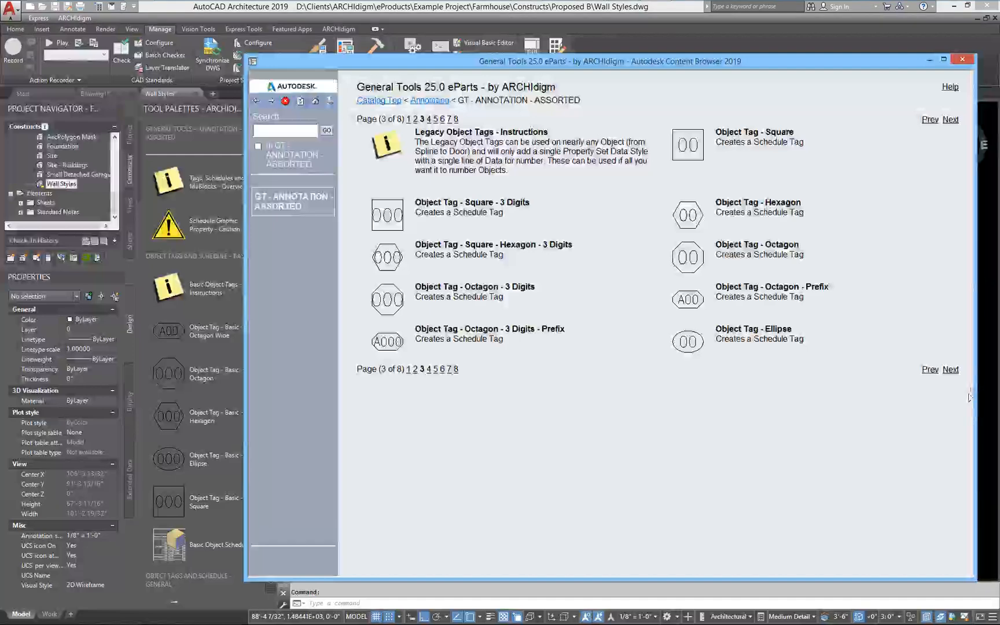
{"action": "left_click", "coordinate": [953, 368]}
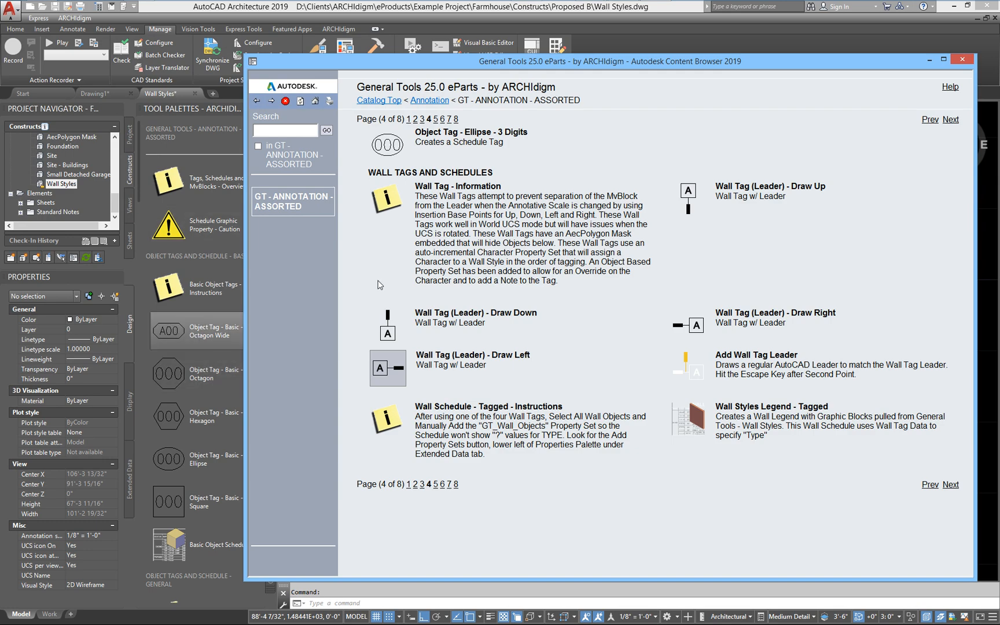
{"action": "left_click", "coordinate": [961, 59]}
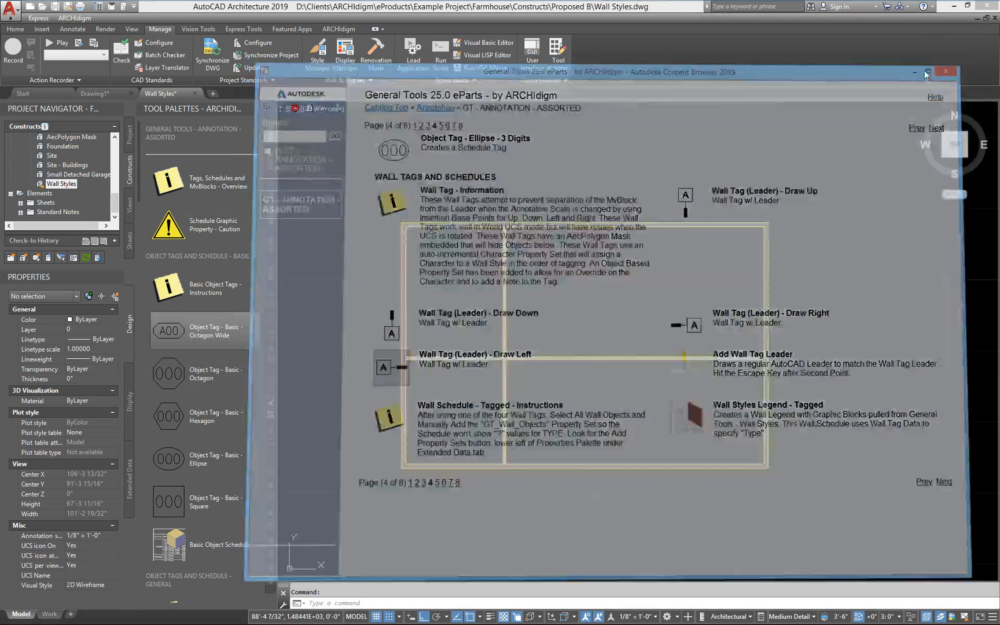
- Bring the Wall Tags and Schedules tools into view and set the annotation scale to 1/4" = 1'-0"
{"action": "left_click_drag", "start_coordinate": [140, 157], "coordinate": [147, 365]}
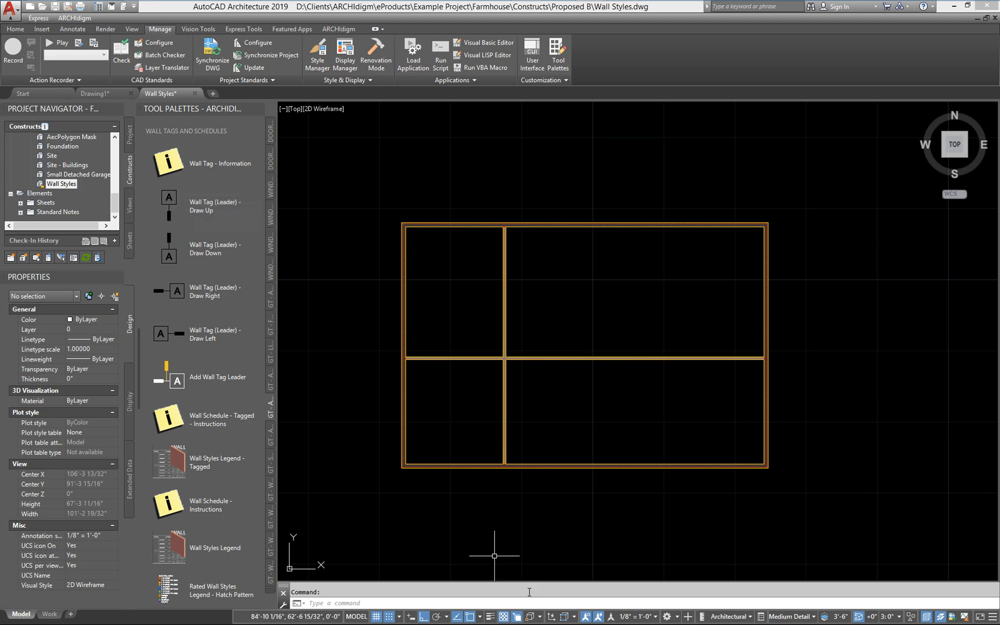
{"action": "left_click", "coordinate": [635, 616]}
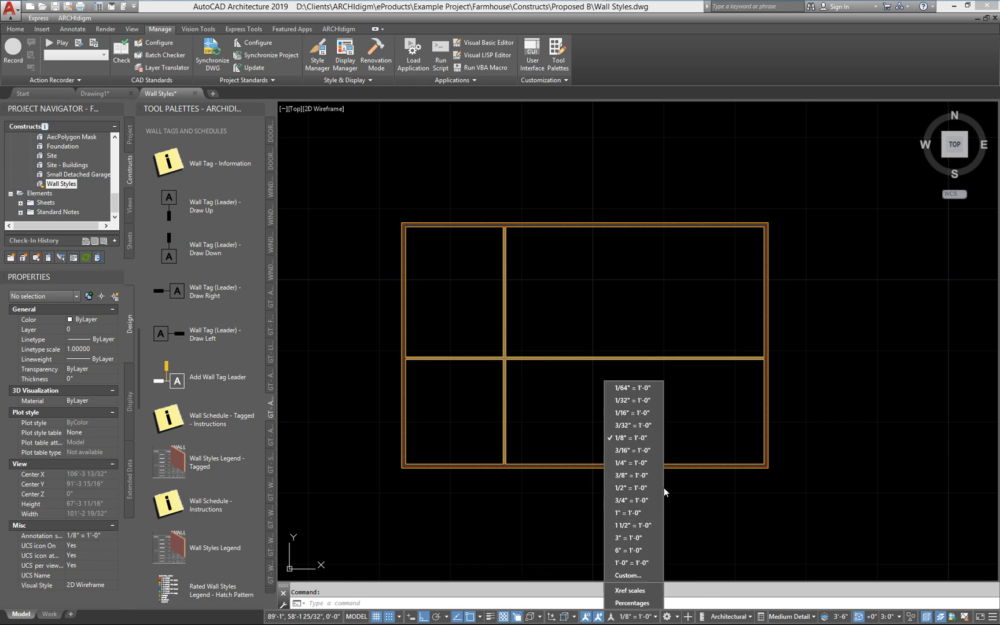
{"action": "left_click", "coordinate": [631, 463]}
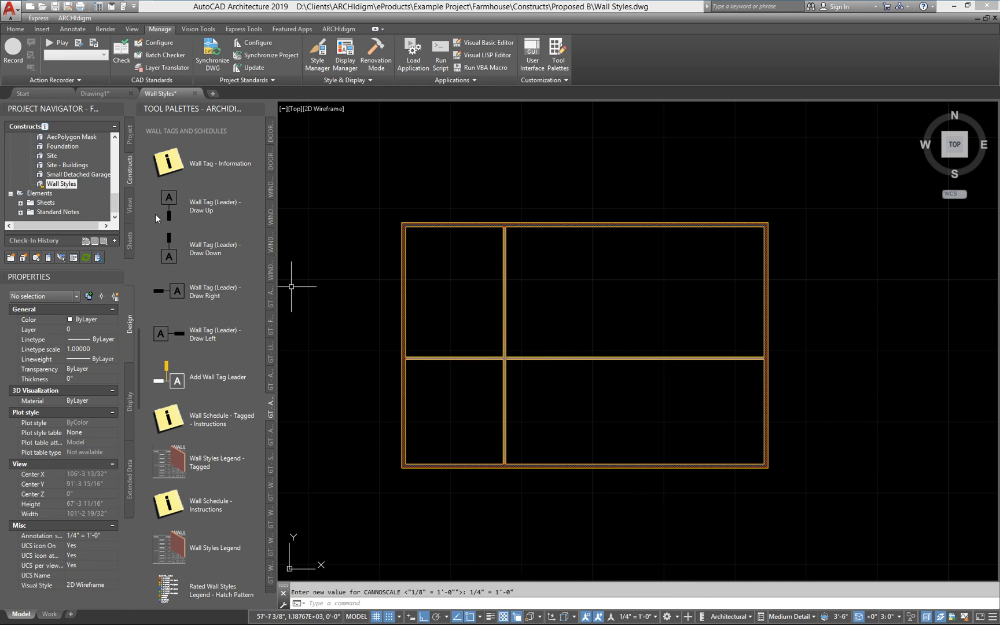
- Tag the upper exterior wall with the Wall Tag (Leader) - Draw Up tool, running the leader straight up outside the building
{"action": "left_click", "coordinate": [175, 198]}
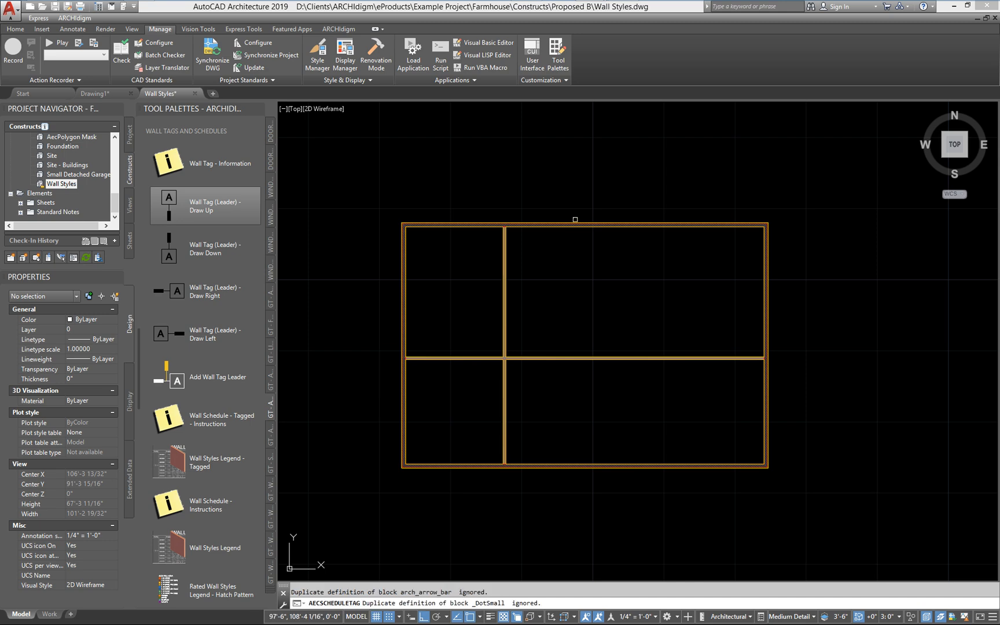
{"action": "left_click", "coordinate": [575, 223]}
{"action": "left_click", "coordinate": [576, 192]}
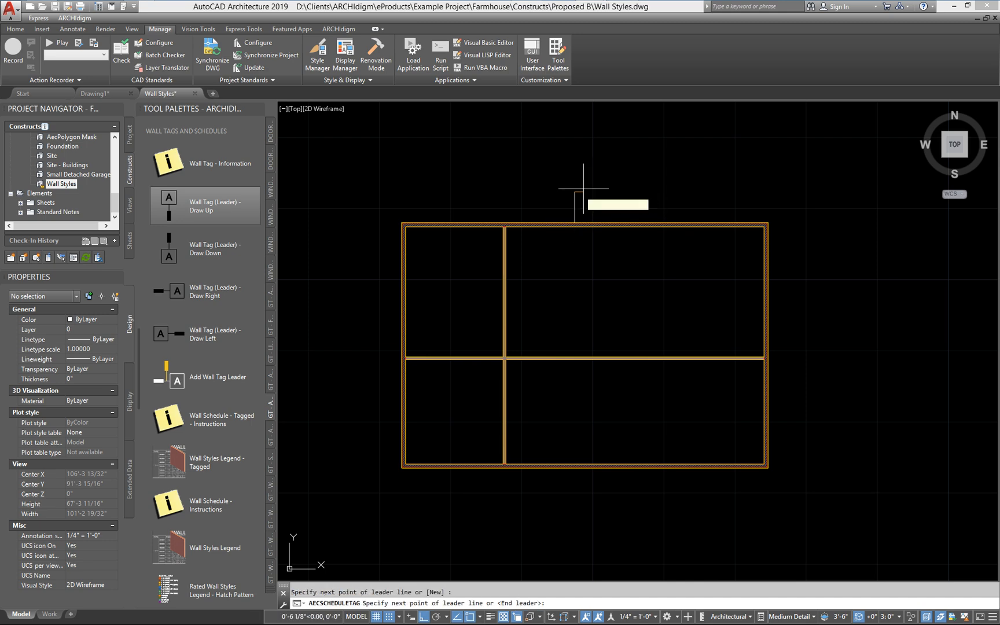
{"action": "key", "text": "Return"}
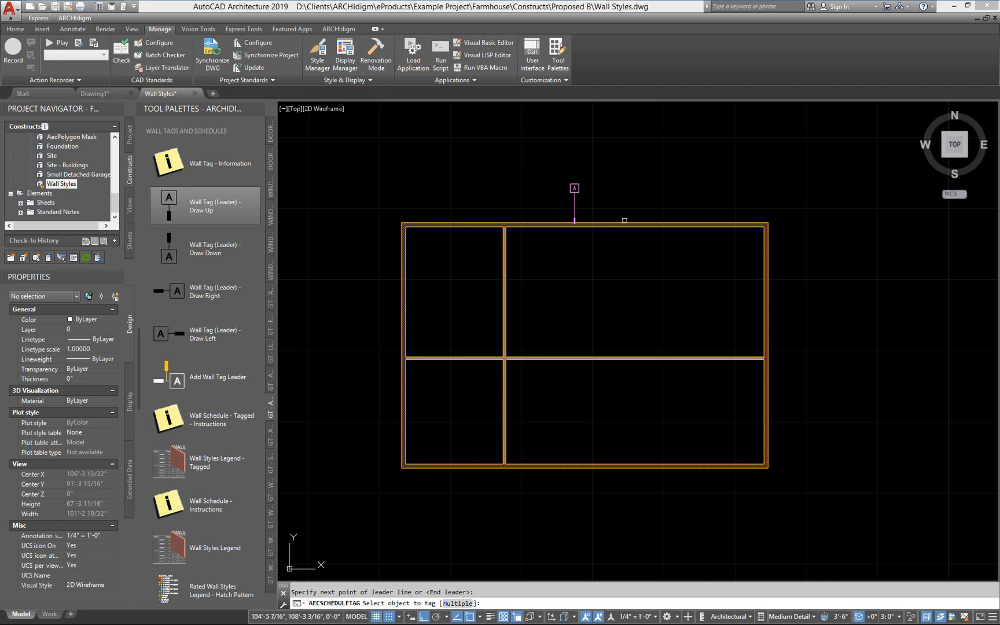
{"action": "scroll", "coordinate": [574, 188], "scroll_direction": "up", "scroll_amount": 2}
{"action": "key", "text": "Return"}
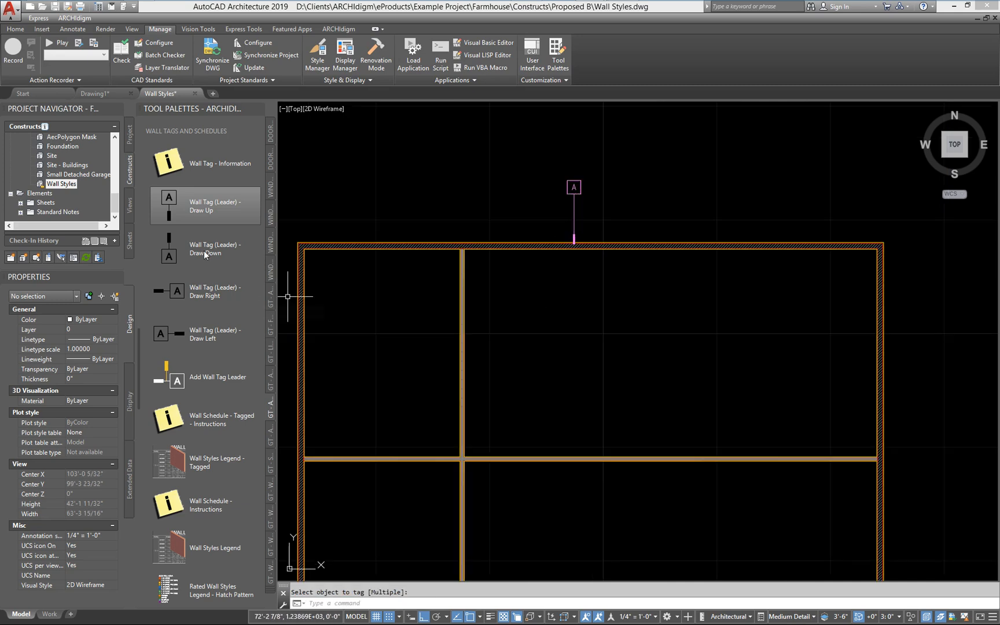
- Tag the vertical interior wall with the Wall Tag (Leader) - Draw Right tool, extending the leader horizontally into the upper right room
{"action": "left_click", "coordinate": [173, 292]}
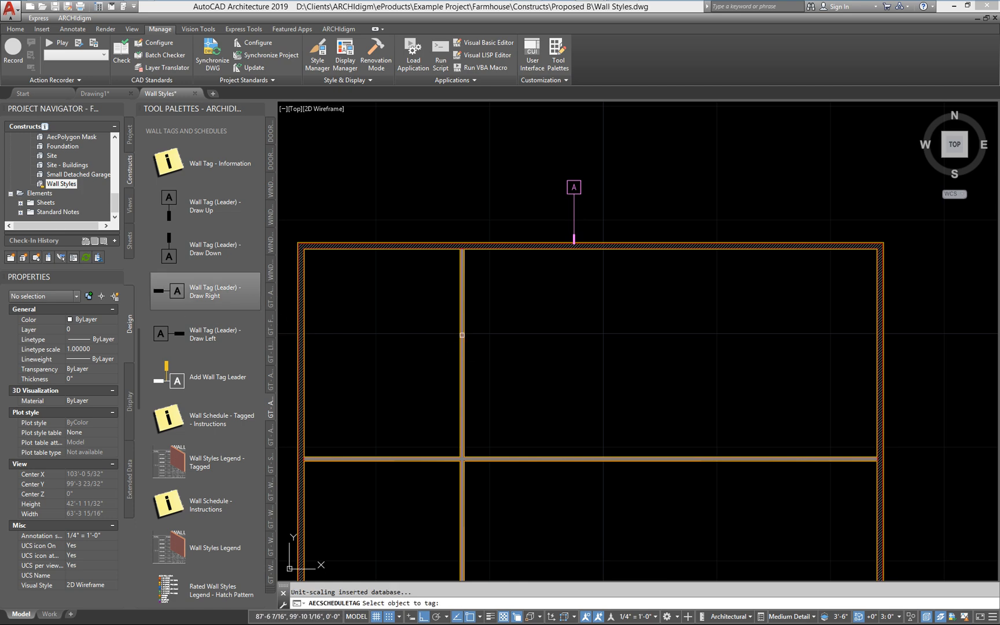
{"action": "left_click", "coordinate": [462, 335]}
{"action": "left_click", "coordinate": [529, 334]}
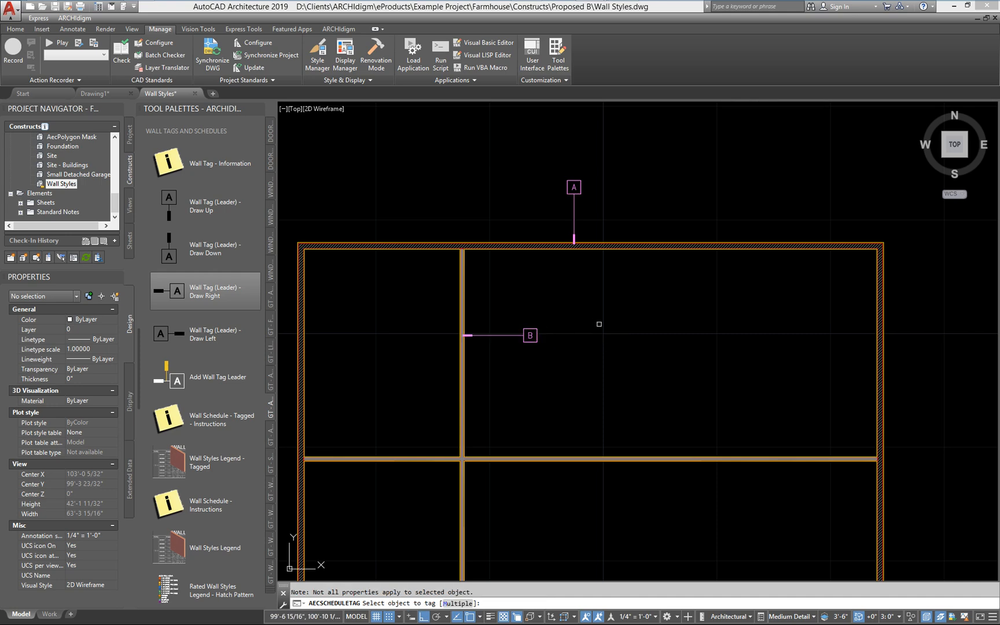
- Tag the right exterior wall with the Wall Tag (Leader) - Draw Left tool, extending the leader horizontally into the room
{"action": "left_click", "coordinate": [173, 334]}
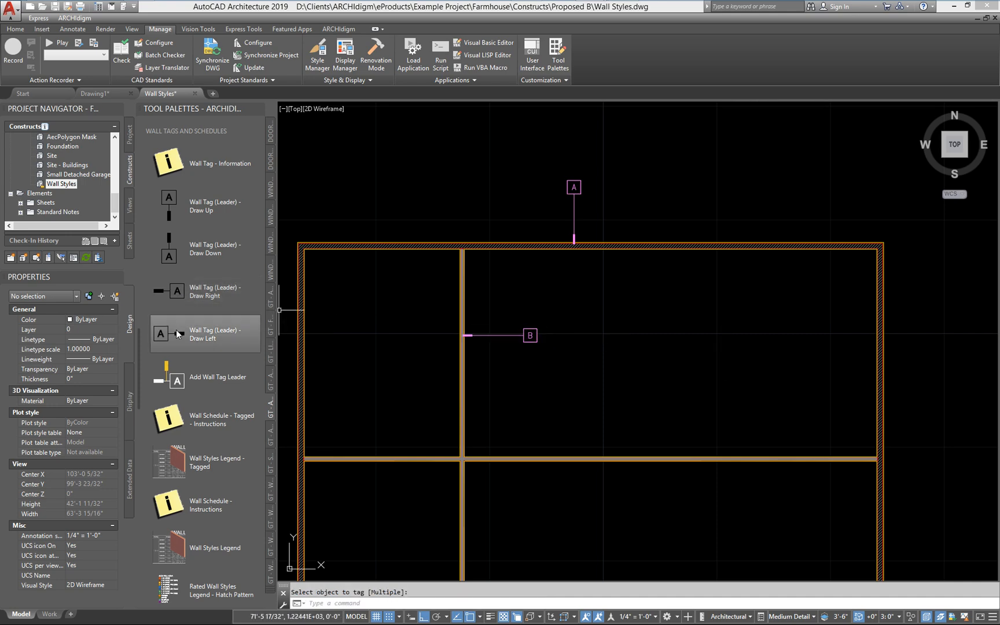
{"action": "middle_click_drag", "start_coordinate": [355, 325], "coordinate": [656, 288]}
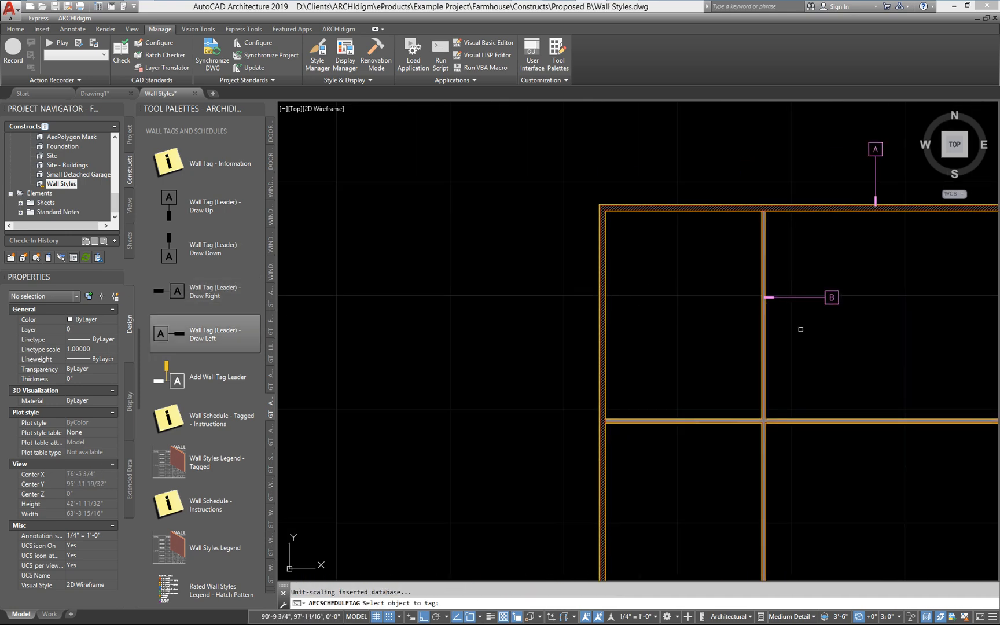
{"action": "middle_click_drag", "start_coordinate": [892, 340], "coordinate": [354, 341]}
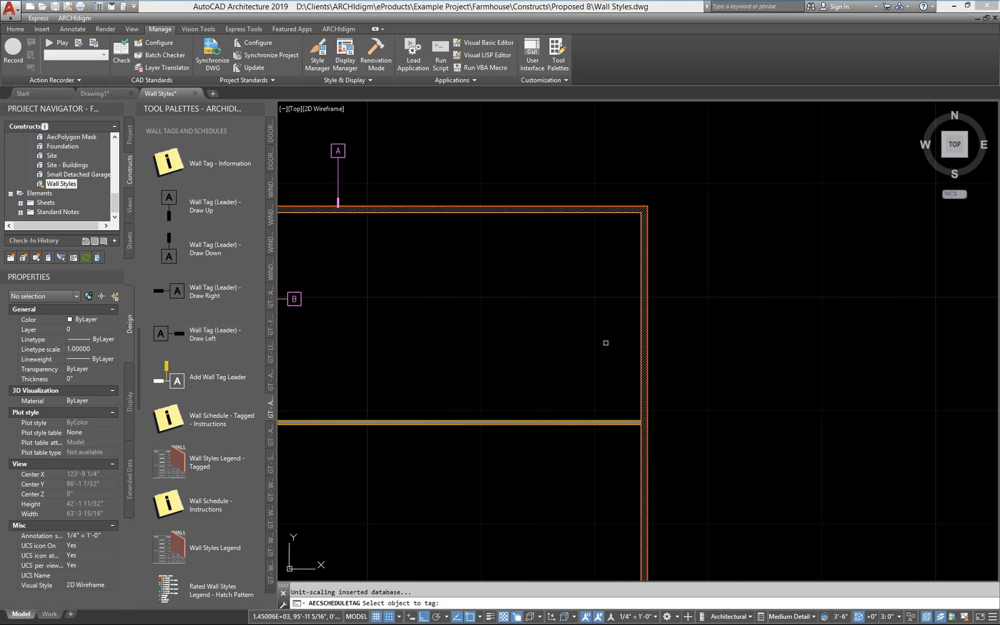
{"action": "left_click", "coordinate": [644, 332]}
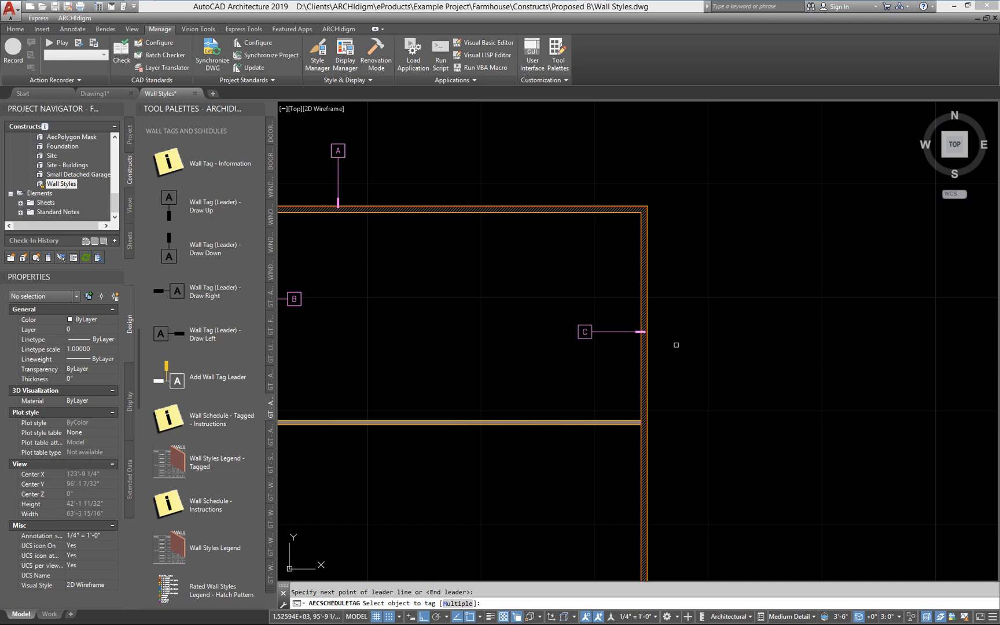
{"action": "key", "text": "Return"}
- Examine the three placed wall tags and where their leaders meet the walls and tag boxes
{"action": "mouse_move", "coordinate": [569, 370]}
{"action": "middle_mouse_down"}
{"action": "mouse_move", "coordinate": [587, 335]}
{"action": "mouse_move", "coordinate": [710, 295]}
{"action": "mouse_move", "coordinate": [785, 309]}
{"action": "middle_mouse_up"}
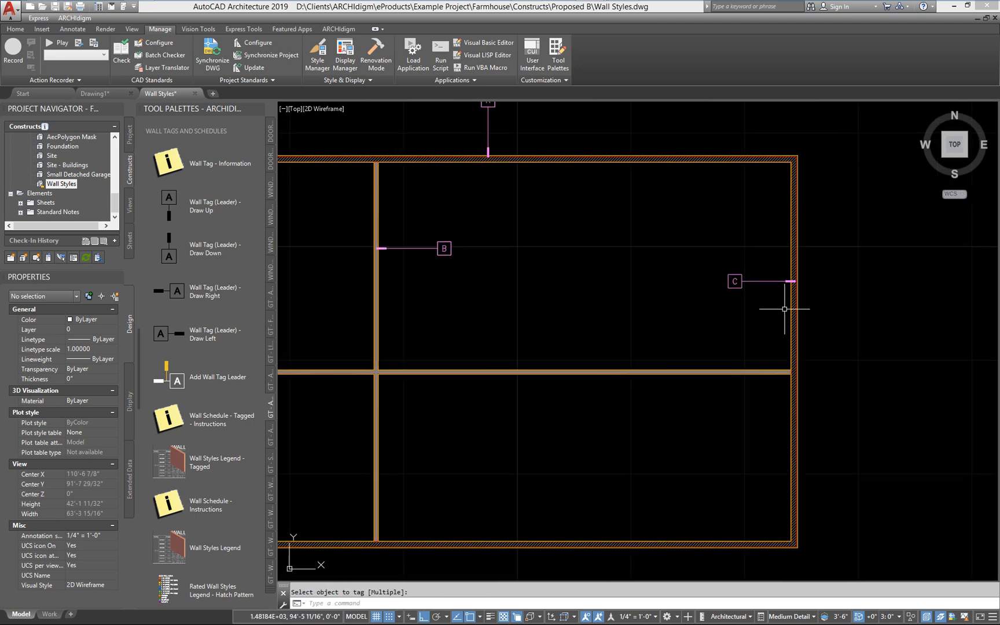
{"action": "middle_click_drag", "start_coordinate": [663, 299], "coordinate": [754, 320]}
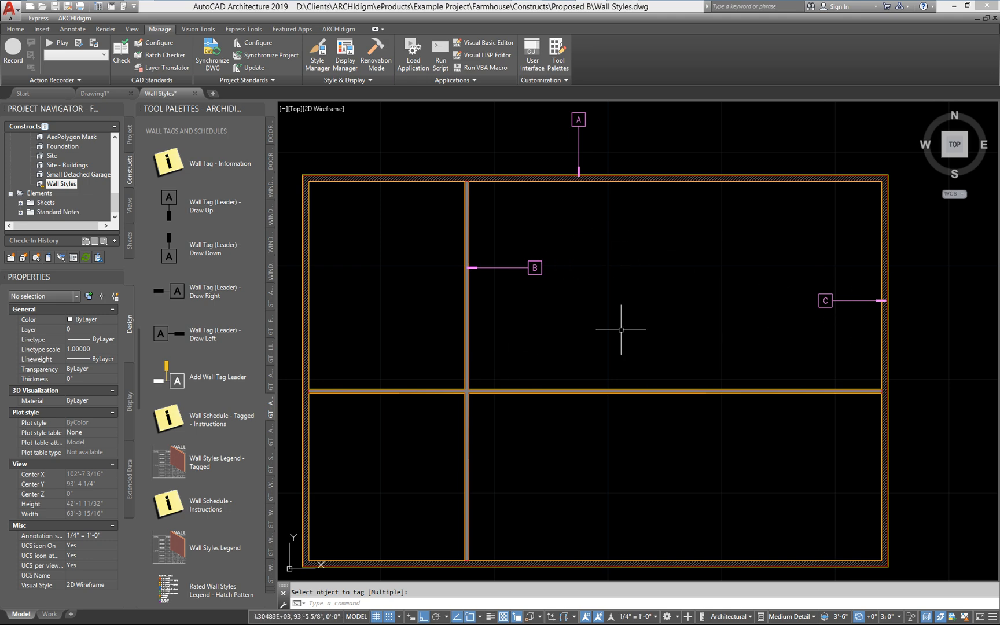
{"action": "scroll", "coordinate": [793, 332], "scroll_direction": "down", "scroll_amount": 4}
{"action": "scroll", "coordinate": [694, 295], "scroll_direction": "up", "scroll_amount": 2}
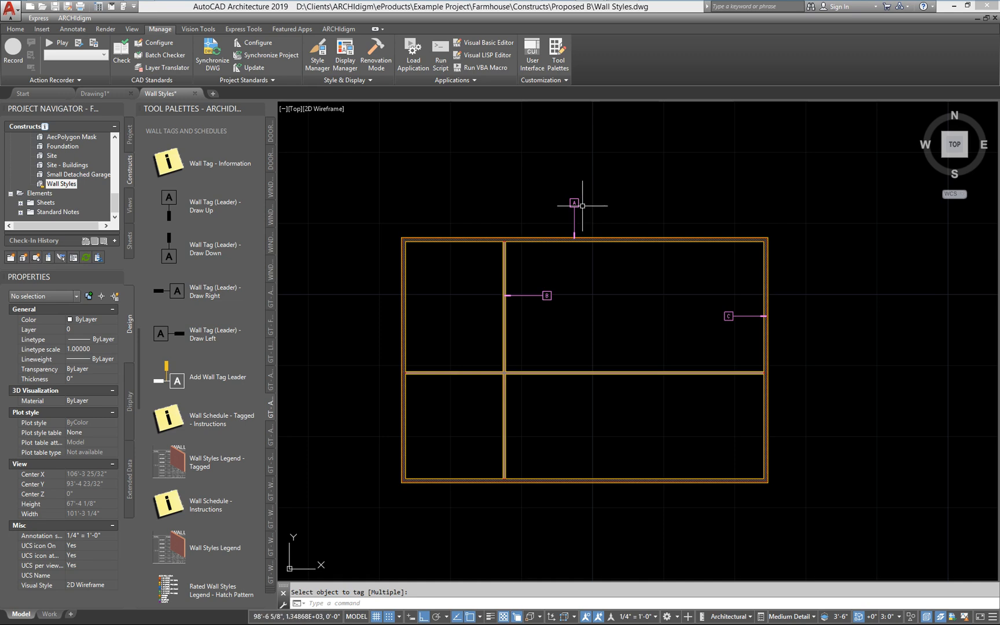
{"action": "scroll", "coordinate": [567, 220], "scroll_direction": "up", "scroll_amount": 2}
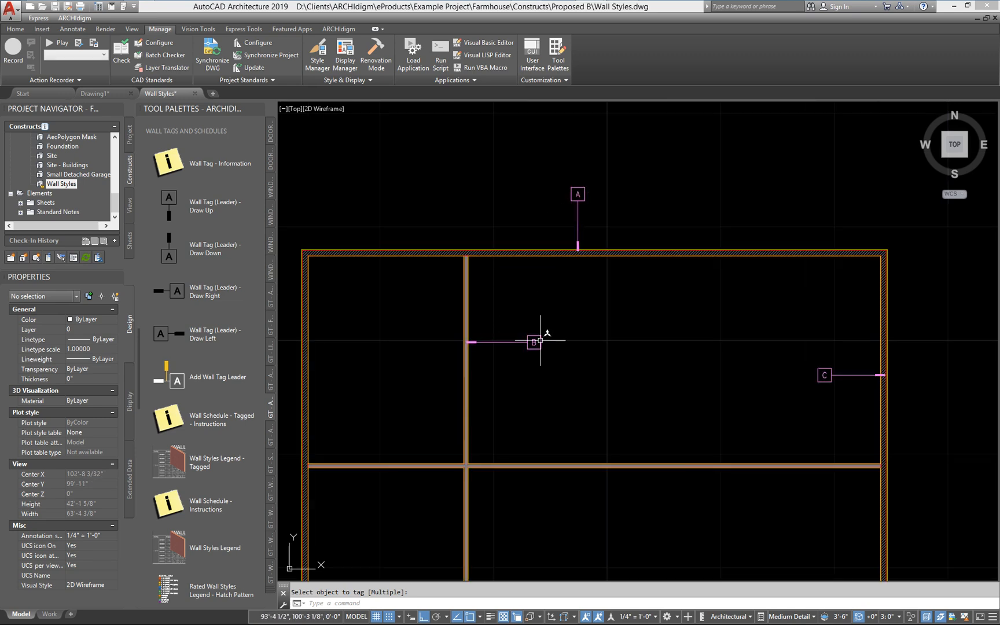
{"action": "middle_click_drag", "start_coordinate": [790, 380], "coordinate": [770, 295]}
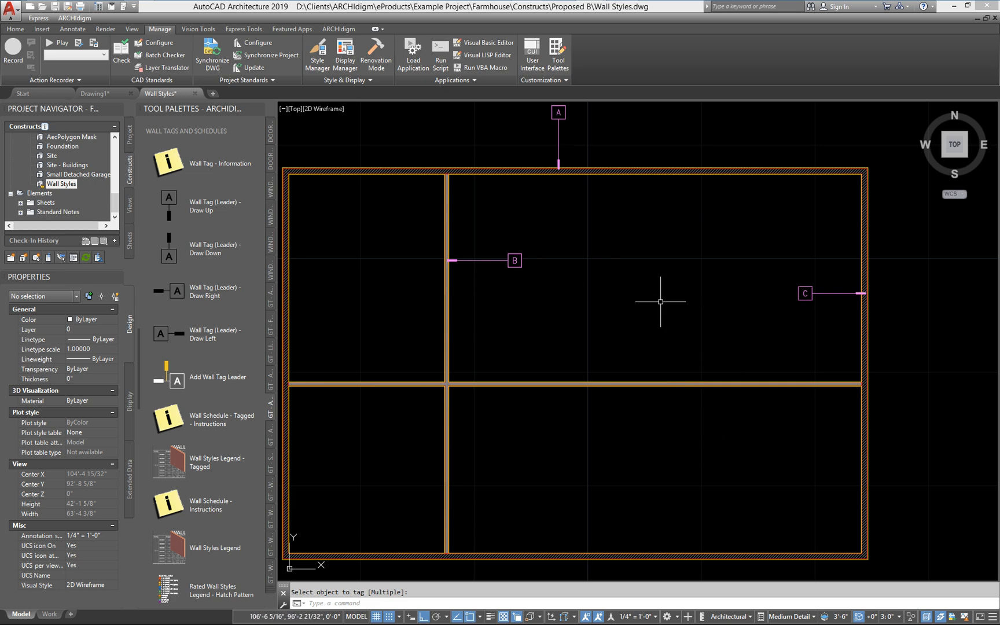
{"action": "middle_click_drag", "start_coordinate": [660, 302], "coordinate": [675, 329]}
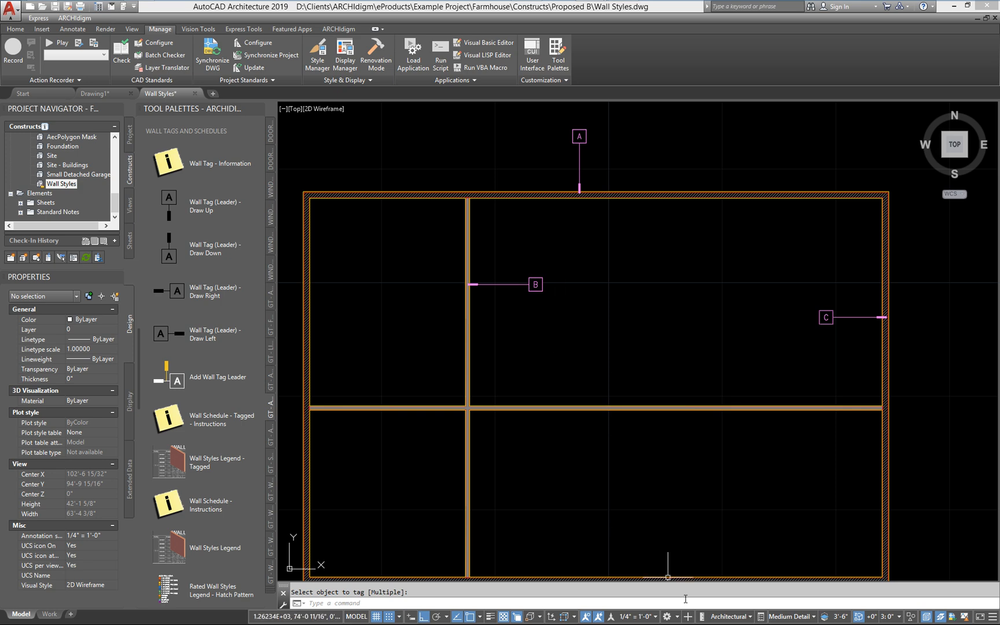
- Compare how the wall tags stay attached to their leaders at the 1/8" = 1'-0" and 1/2" = 1'-0" annotation scales
{"action": "left_click", "coordinate": [636, 617]}
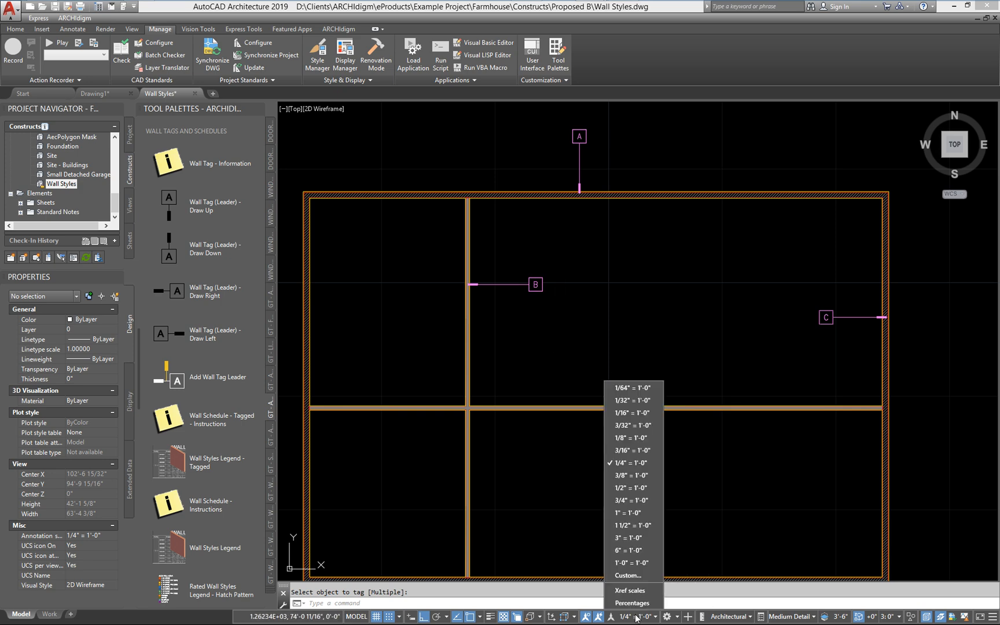
{"action": "left_click", "coordinate": [630, 441]}
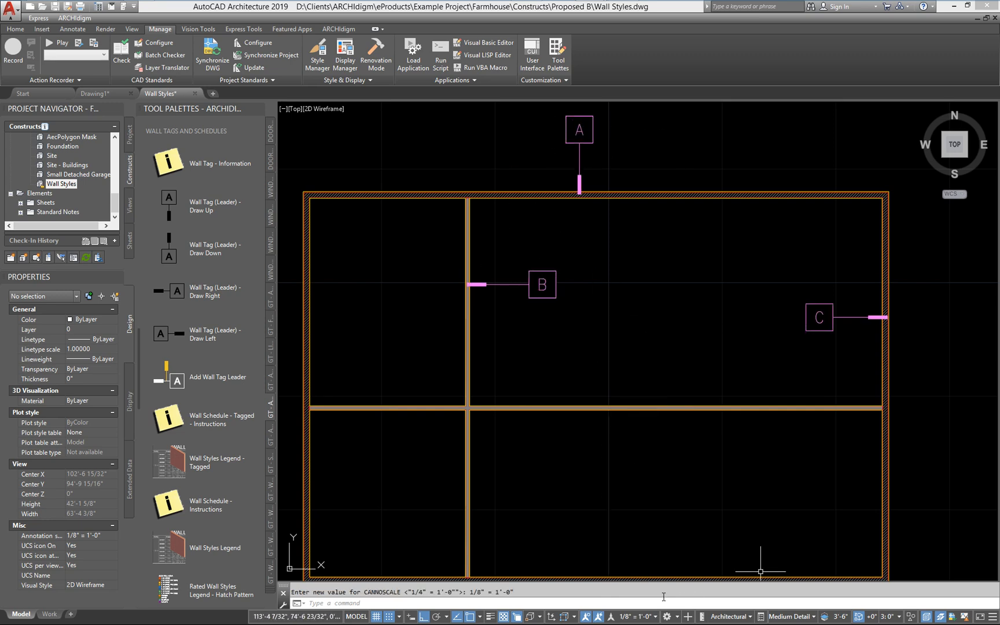
{"action": "left_click", "coordinate": [624, 618]}
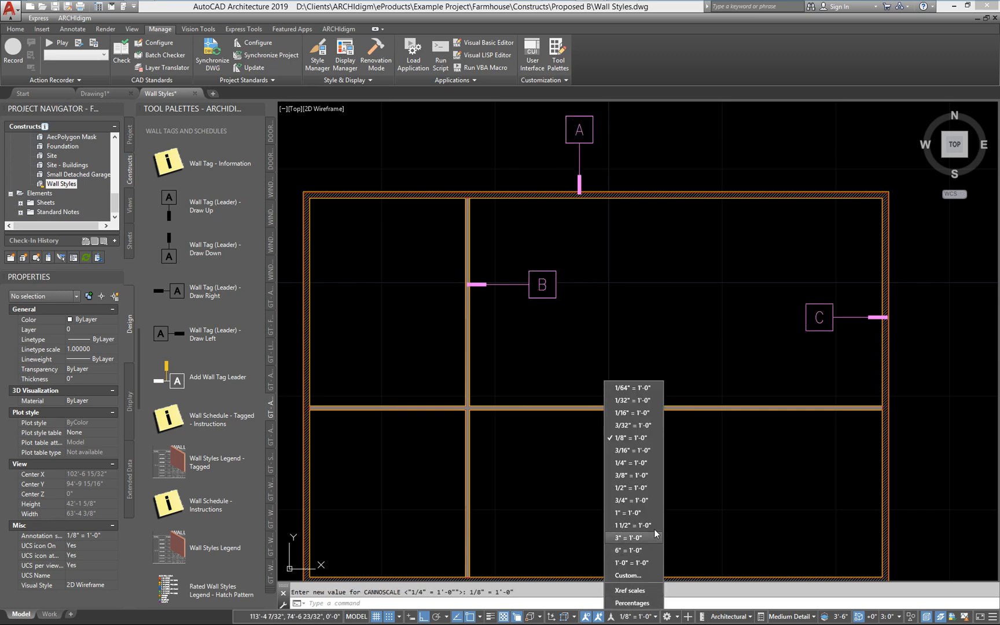
{"action": "left_click", "coordinate": [631, 488]}
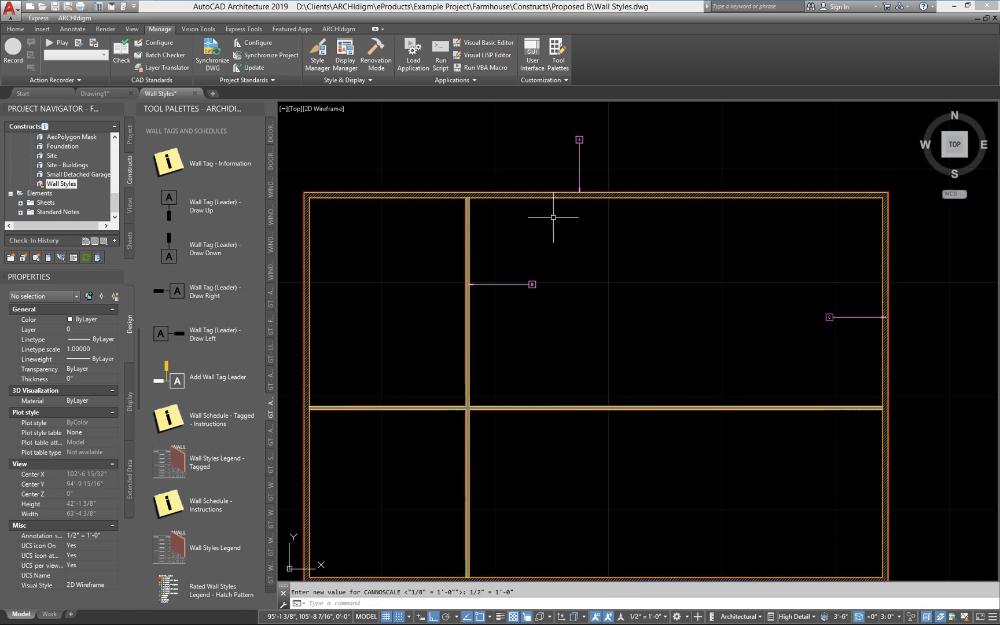
- Move wall tag A horizontally to the right of its original position so that its leader slants
{"action": "scroll", "coordinate": [534, 261], "scroll_direction": "up", "scroll_amount": 5}
{"action": "scroll", "coordinate": [578, 208], "scroll_direction": "up", "scroll_amount": 3}
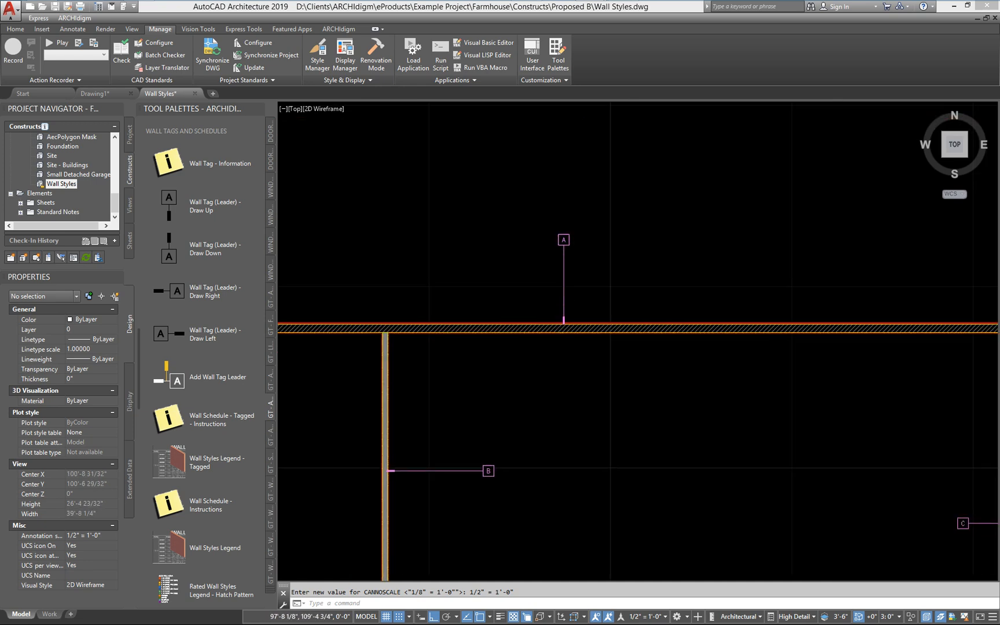
{"action": "scroll", "coordinate": [583, 240], "scroll_direction": "up", "scroll_amount": 4}
{"action": "left_click", "coordinate": [541, 246]}
{"action": "left_click", "coordinate": [538, 253]}
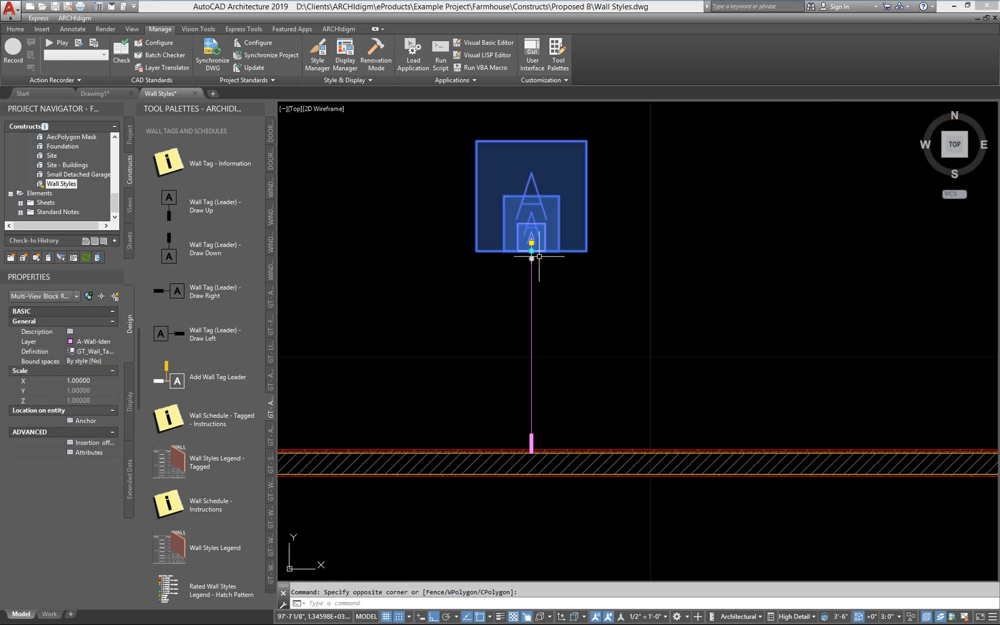
{"action": "left_click", "coordinate": [536, 242]}
{"action": "left_click", "coordinate": [719, 279]}
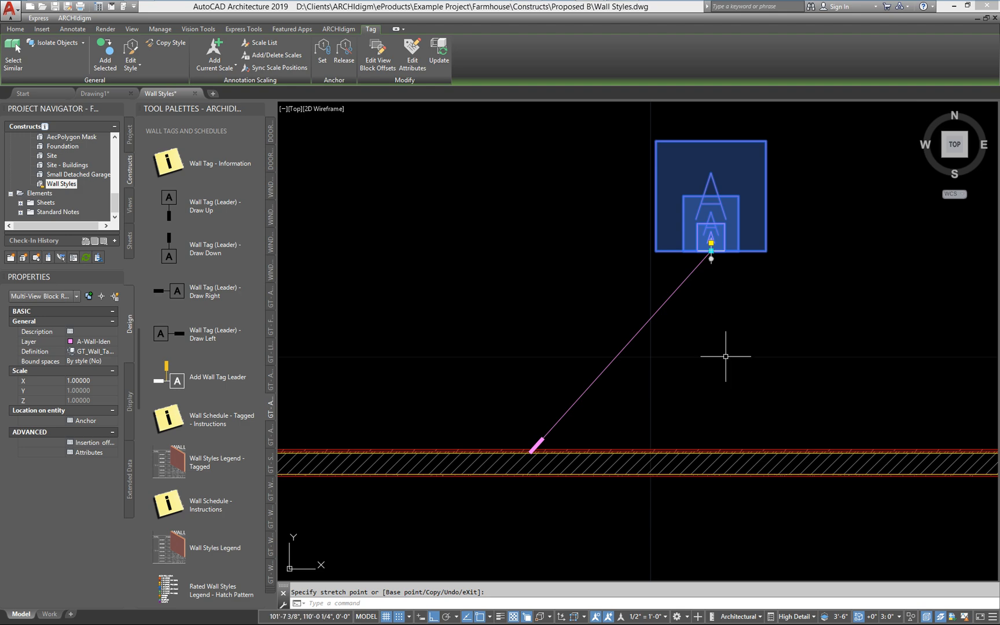
{"action": "key", "text": "Escape"}
{"action": "scroll", "coordinate": [719, 364], "scroll_direction": "down", "scroll_amount": 4}
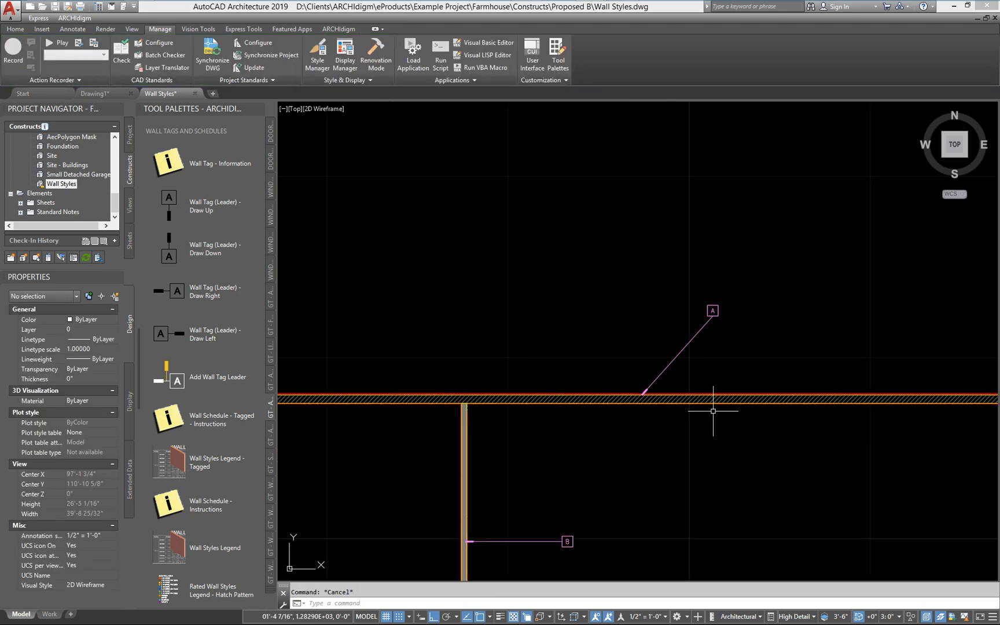
- Set the annotation scale to 1/4" = 1'-0" and check the slanted leader of tag A with the other wall tags
{"action": "left_click", "coordinate": [792, 617]}
{"action": "left_click", "coordinate": [570, 529]}
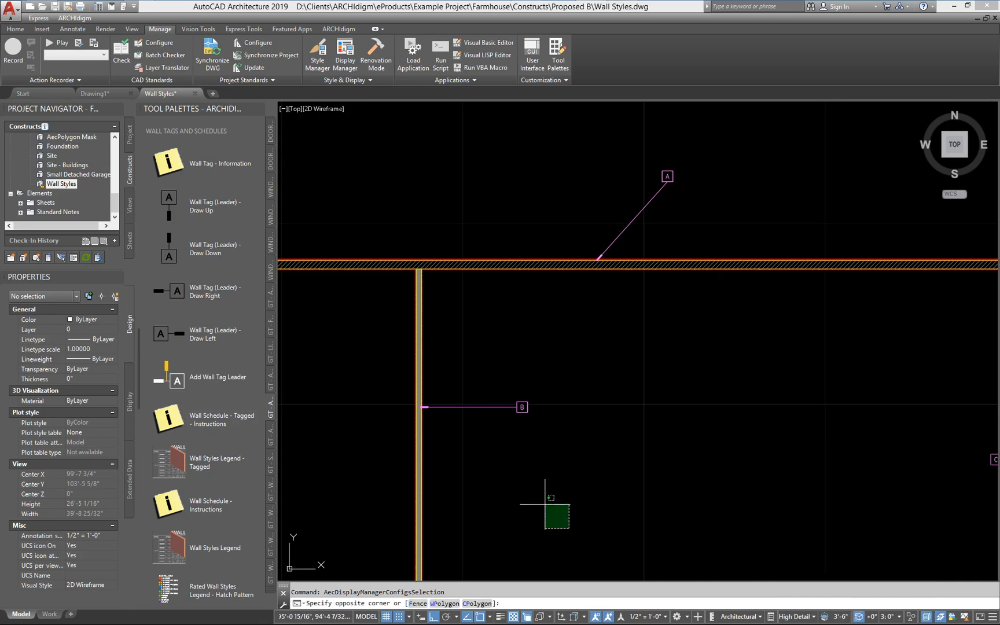
{"action": "left_click", "coordinate": [654, 618]}
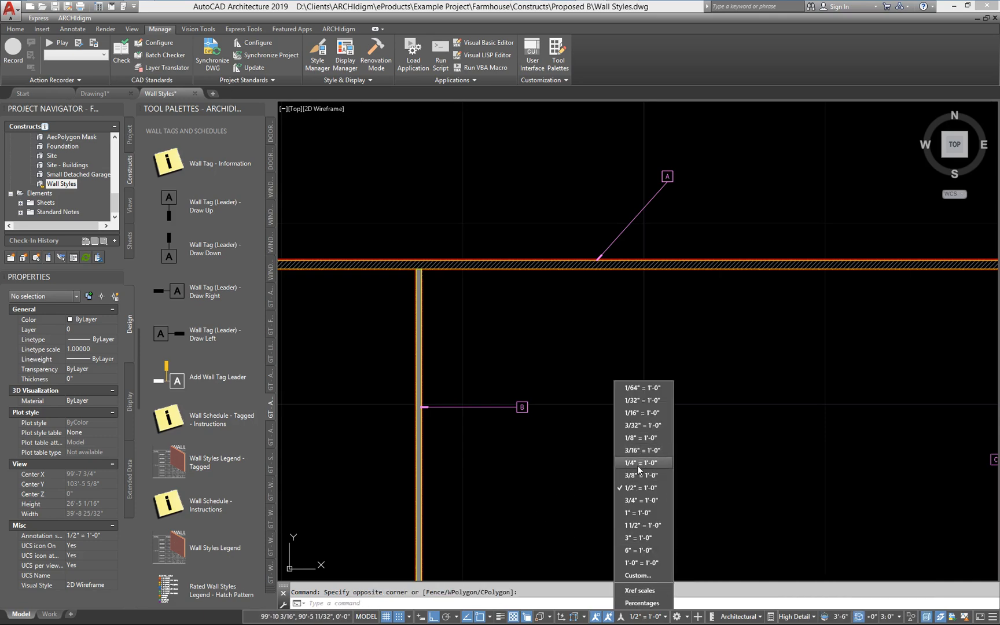
{"action": "left_click", "coordinate": [638, 466]}
{"action": "scroll", "coordinate": [638, 435], "scroll_direction": "down", "scroll_amount": 4}
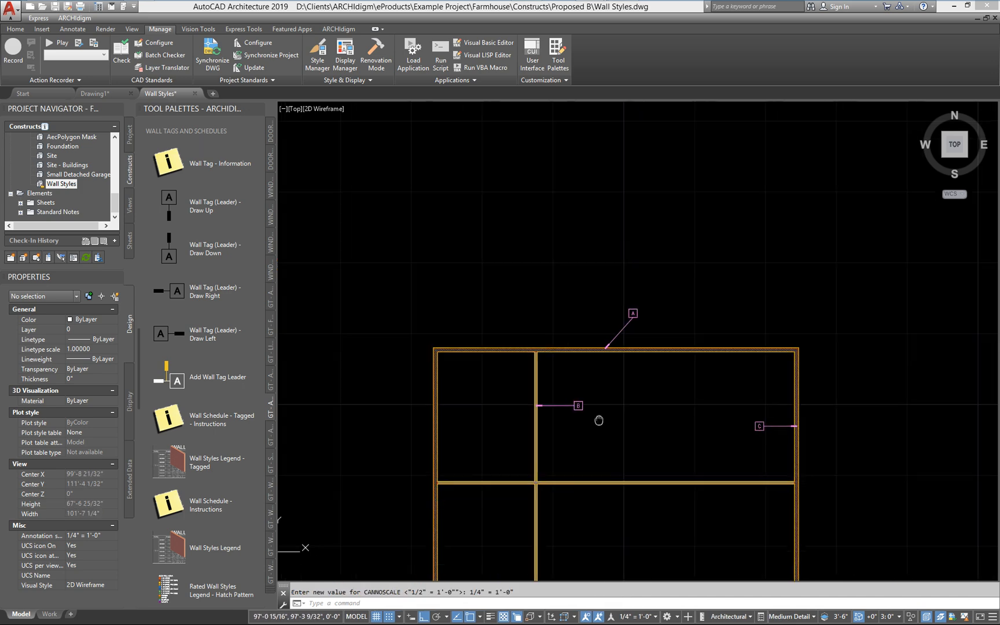
- Select wall tags B, A and C in turn to examine where each tag's insertion point meets its leader
{"action": "scroll", "coordinate": [599, 420], "scroll_direction": "up", "scroll_amount": 2}
{"action": "scroll", "coordinate": [555, 367], "scroll_direction": "up", "scroll_amount": 2}
{"action": "left_click", "coordinate": [544, 381]}
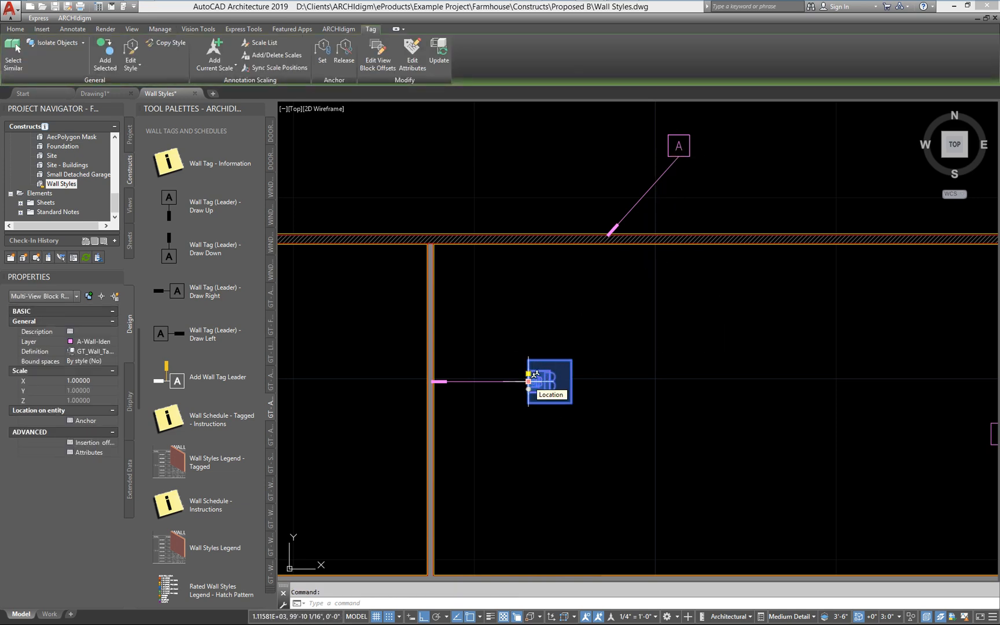
{"action": "key", "text": "Escape"}
{"action": "left_click", "coordinate": [686, 148]}
{"action": "key", "text": "Escape"}
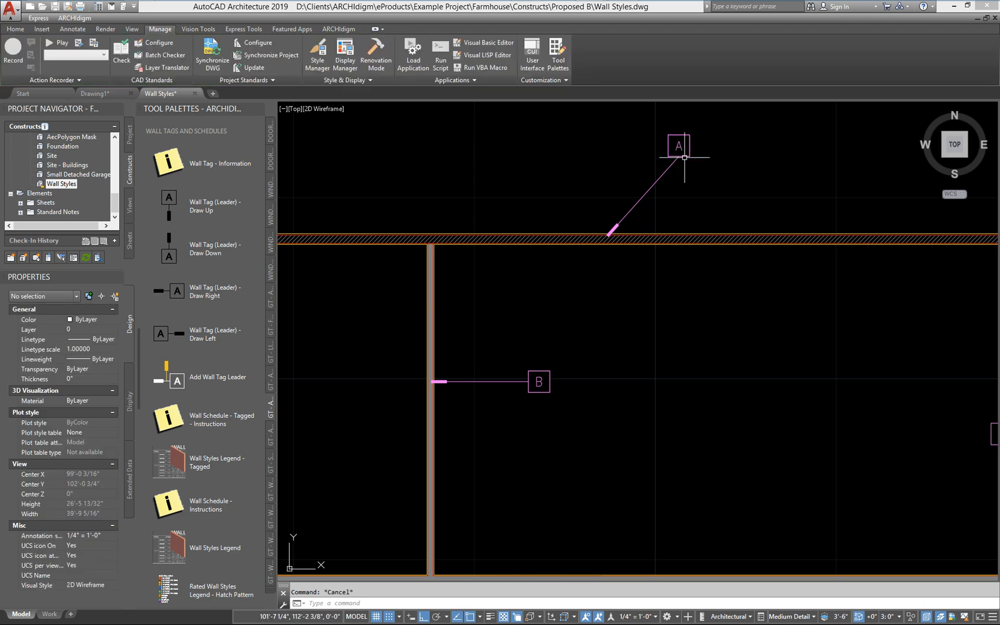
{"action": "middle_click_drag", "start_coordinate": [681, 152], "coordinate": [417, 154]}
{"action": "left_click", "coordinate": [733, 426]}
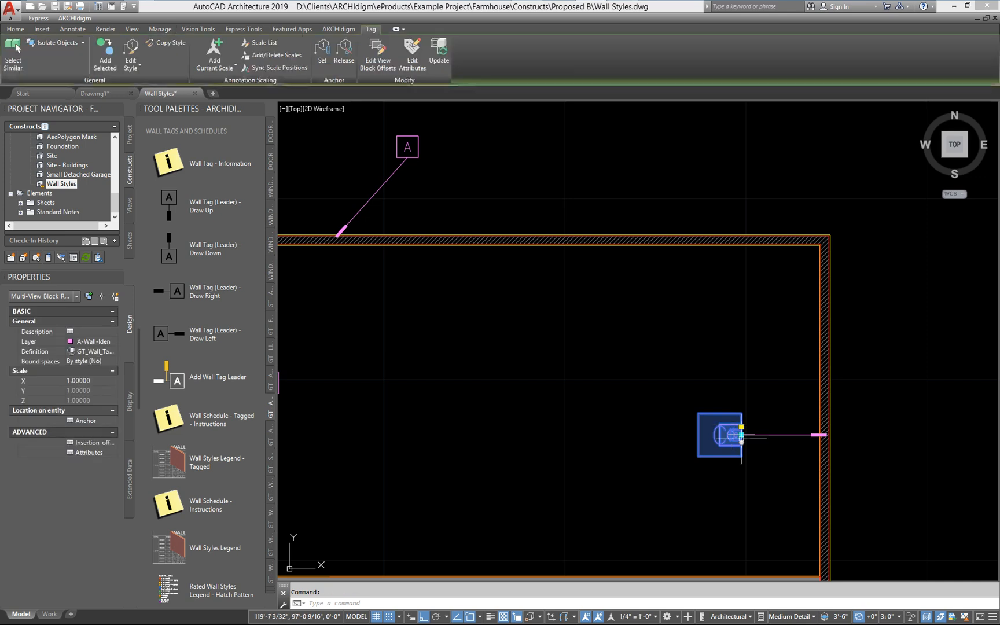
{"action": "key", "text": "Escape"}
{"action": "scroll", "coordinate": [738, 440], "scroll_direction": "down", "scroll_amount": 2}
{"action": "mouse_move", "coordinate": [663, 466]}
{"action": "middle_mouse_down"}
{"action": "mouse_move", "coordinate": [722, 362]}
{"action": "mouse_move", "coordinate": [580, 342]}
{"action": "mouse_move", "coordinate": [536, 319]}
{"action": "mouse_move", "coordinate": [512, 287]}
{"action": "middle_mouse_up"}
{"action": "scroll", "coordinate": [721, 362], "scroll_direction": "down", "scroll_amount": 4}
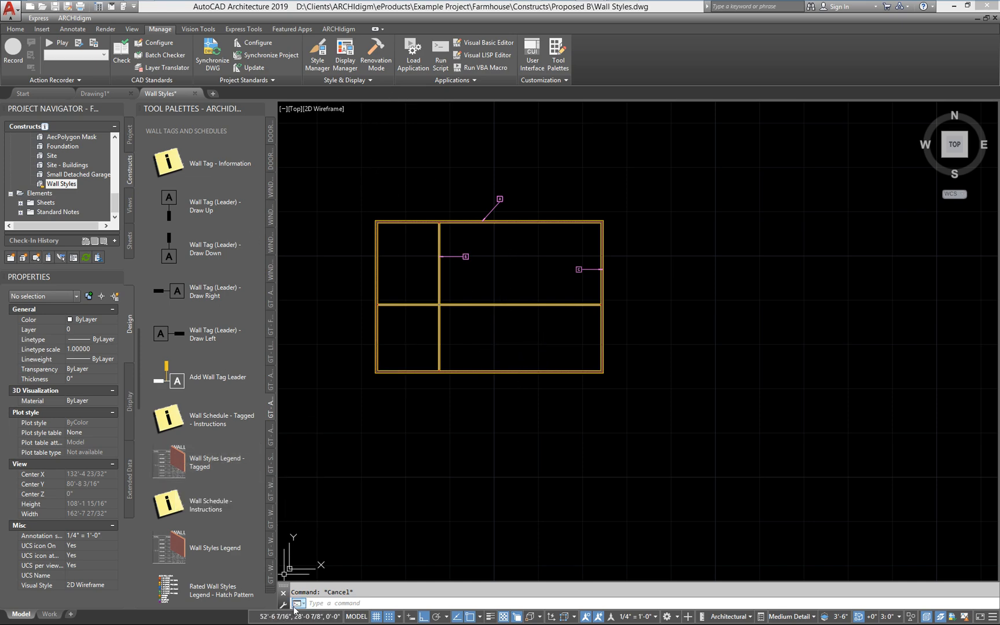
- Draw a vertical Interior_Existing_0.5_Gypsum wall from the upper exterior wall, between tags A and C, down perpendicular to the horizontal interior wall
{"action": "left_click", "coordinate": [270, 591]}
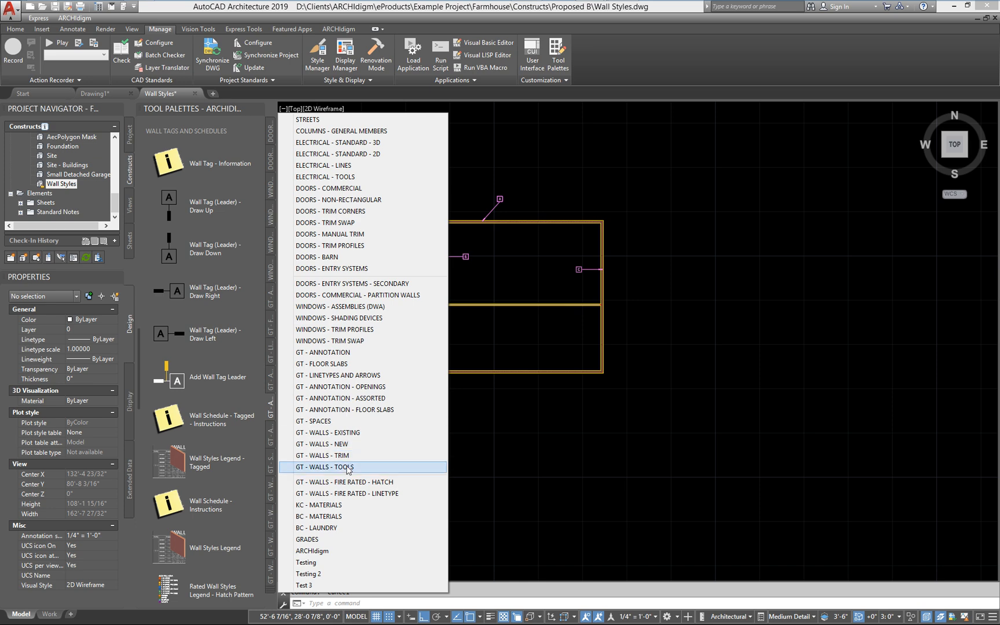
{"action": "left_click", "coordinate": [345, 432]}
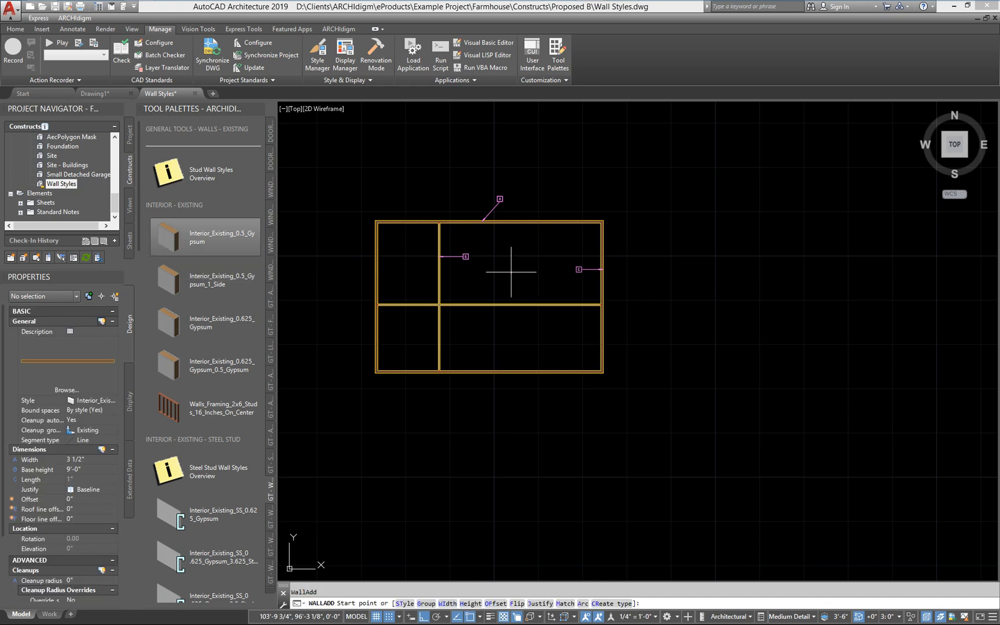
{"action": "scroll", "coordinate": [512, 273], "scroll_direction": "up", "scroll_amount": 5}
{"action": "middle_click_drag", "start_coordinate": [511, 272], "coordinate": [547, 330]}
{"action": "scroll", "coordinate": [547, 331], "scroll_direction": "down", "scroll_amount": 4}
{"action": "scroll", "coordinate": [577, 255], "scroll_direction": "up", "scroll_amount": 3}
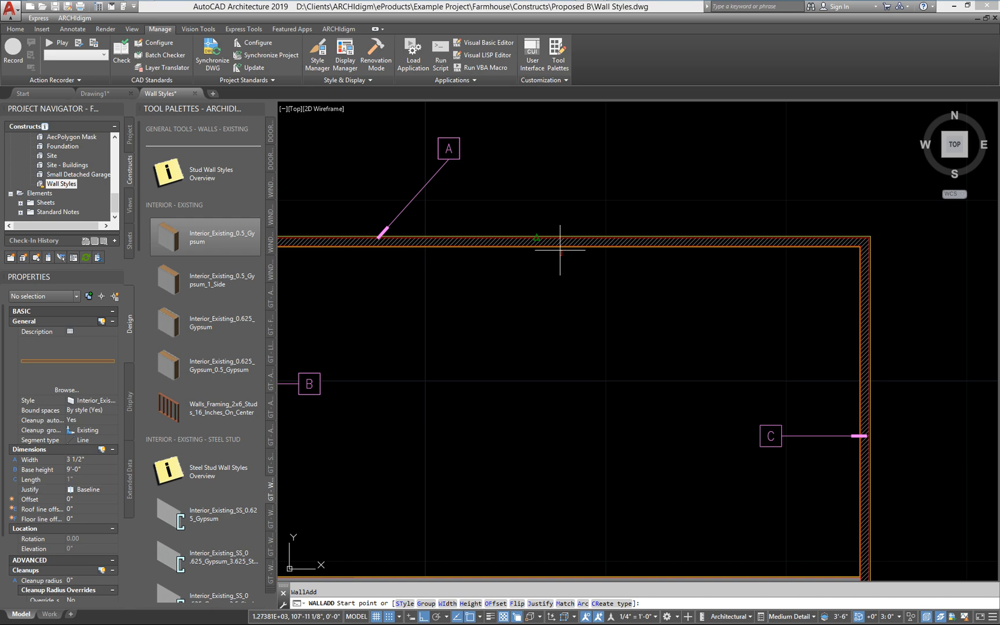
{"action": "left_click", "coordinate": [537, 250]}
{"action": "scroll", "coordinate": [541, 298], "scroll_direction": "down", "scroll_amount": 3}
{"action": "scroll", "coordinate": [530, 388], "scroll_direction": "up", "scroll_amount": 3}
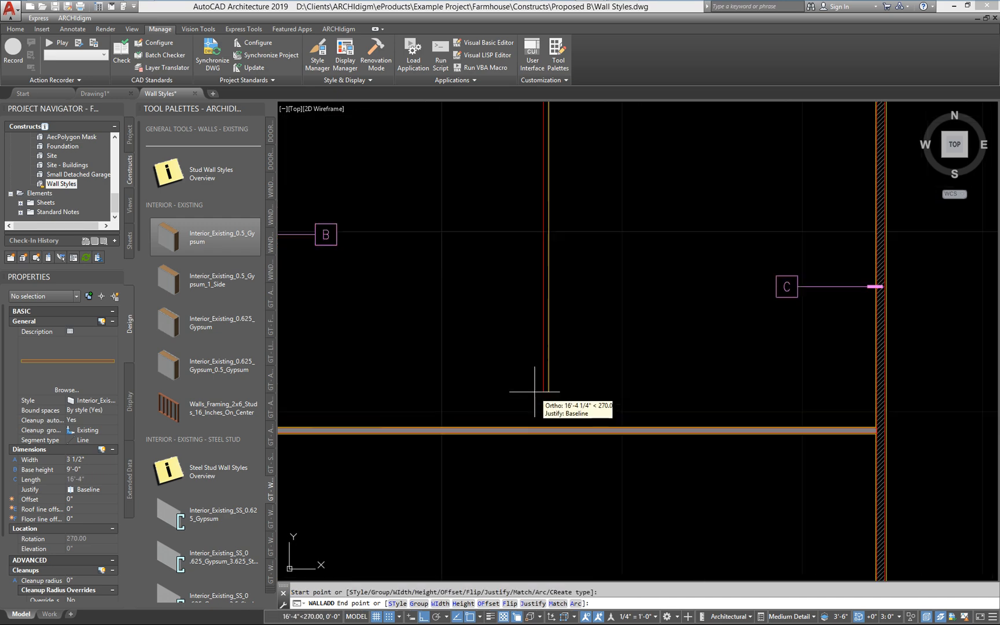
{"action": "left_click", "coordinate": [534, 428]}
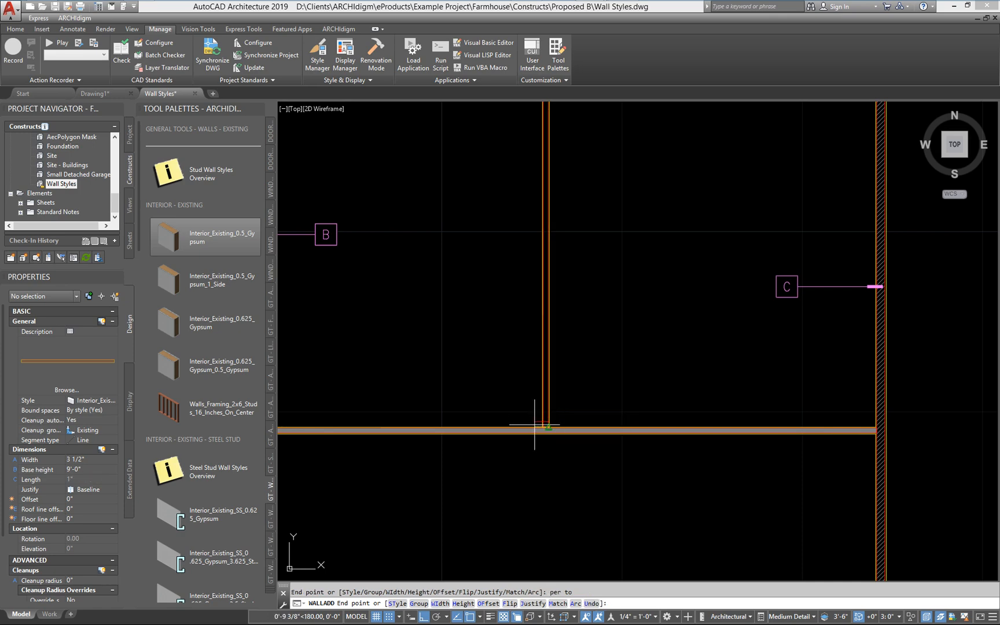
{"action": "key", "text": "Return"}
{"action": "scroll", "coordinate": [617, 374], "scroll_direction": "down", "scroll_amount": 6}
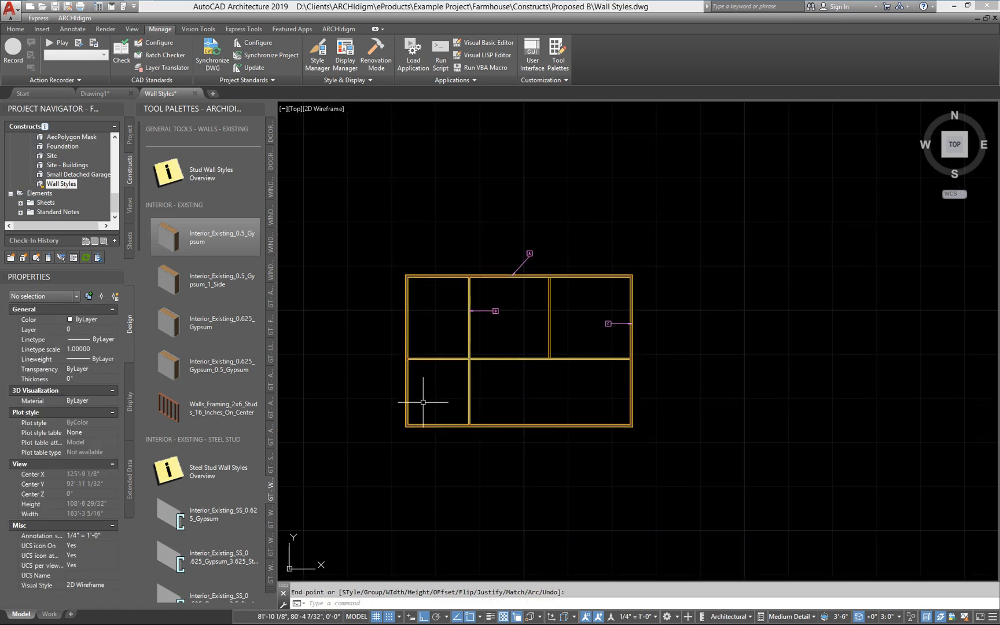
- Tag the new existing wall using Wall Tag (Leader) - Draw Right from GT - ANNOTATION - ASSORTED, with a horizontal leader toward tag C
{"action": "left_click", "coordinate": [270, 575]}
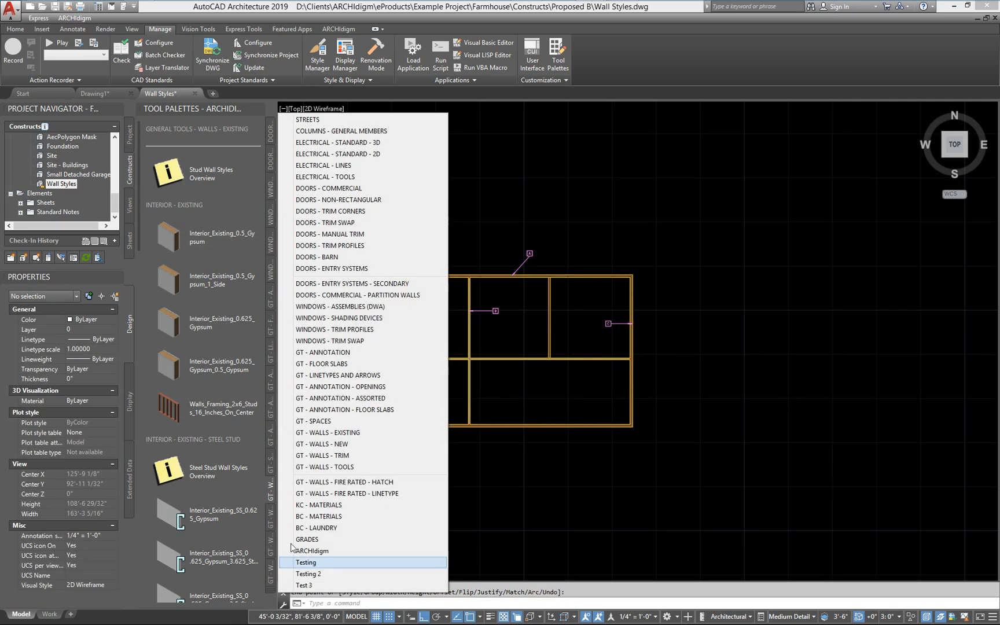
{"action": "left_click", "coordinate": [365, 398]}
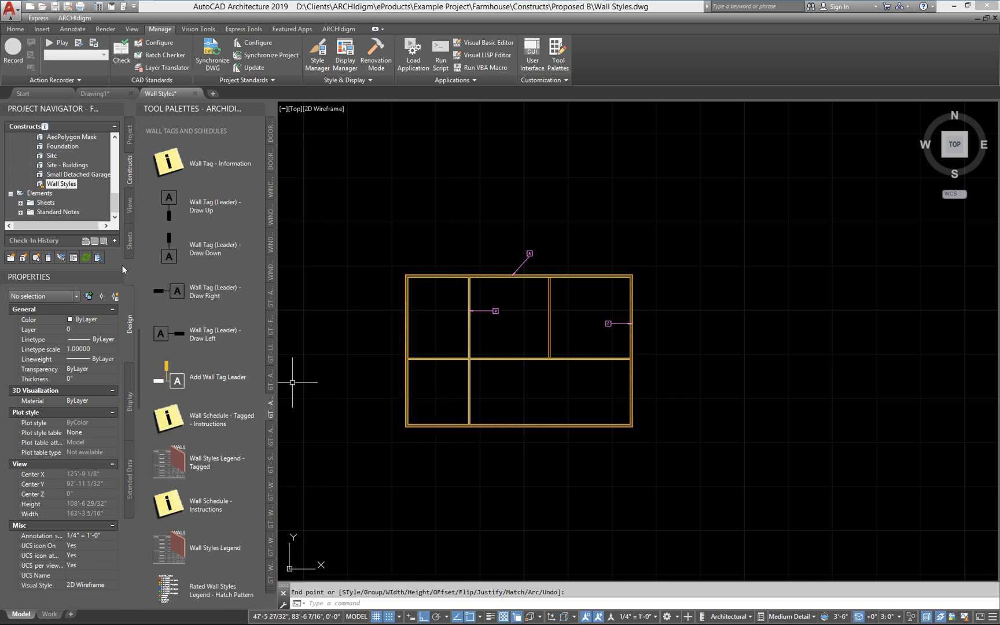
{"action": "left_click", "coordinate": [167, 286]}
{"action": "scroll", "coordinate": [549, 304], "scroll_direction": "up", "scroll_amount": 5}
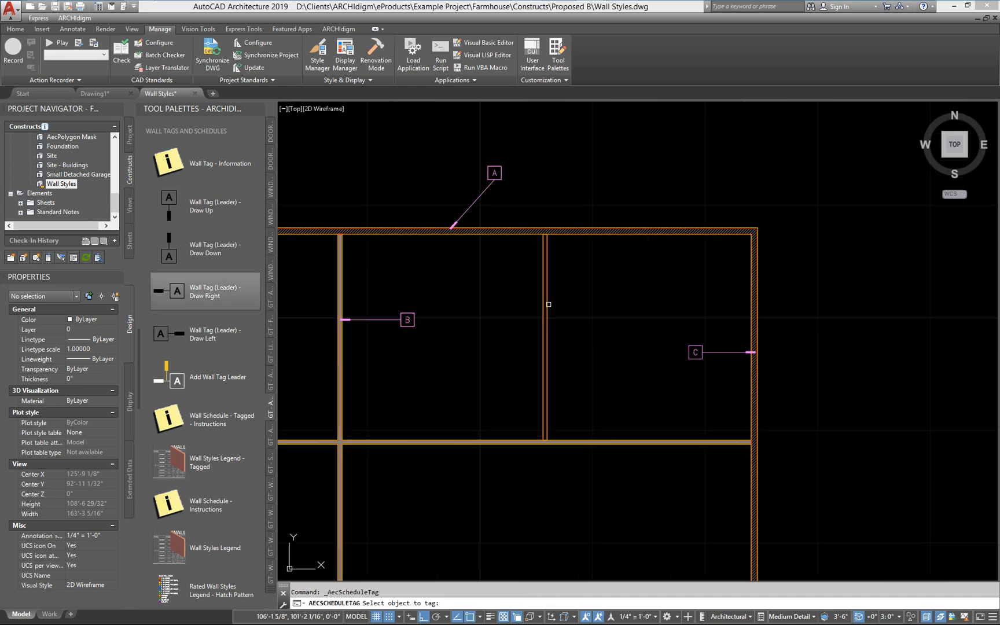
{"action": "left_click", "coordinate": [545, 305]}
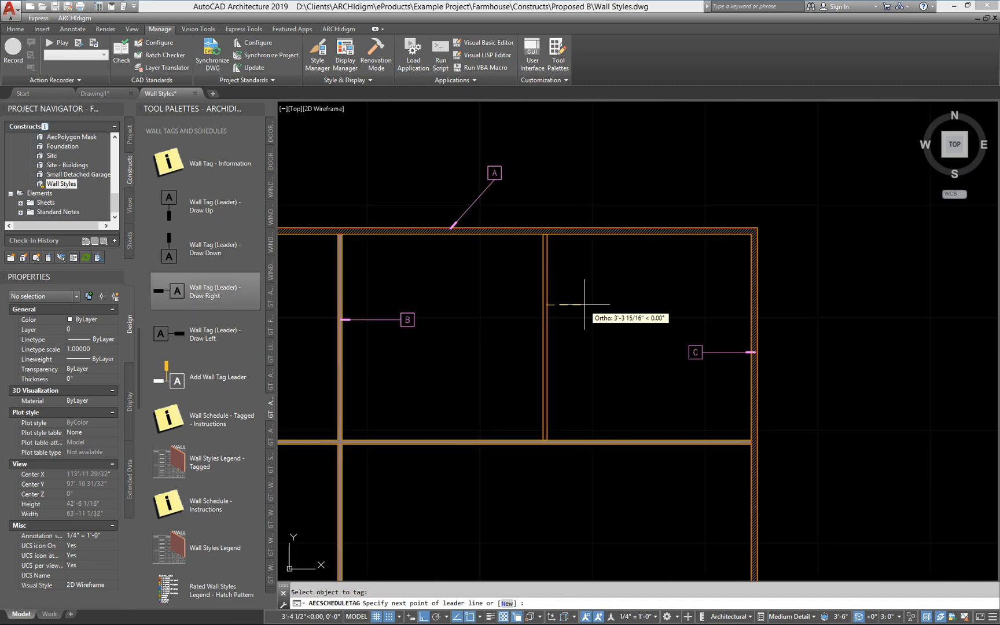
{"action": "left_click", "coordinate": [619, 282]}
{"action": "key", "text": "Return"}
{"action": "scroll", "coordinate": [596, 272], "scroll_direction": "down", "scroll_amount": 2}
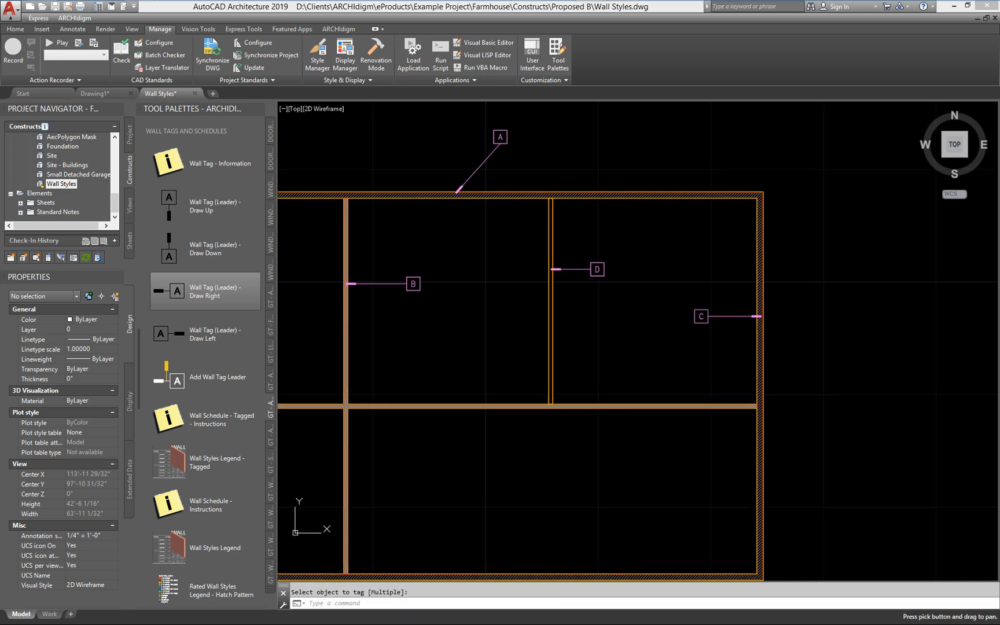
{"action": "scroll", "coordinate": [577, 328], "scroll_direction": "down", "scroll_amount": 3}
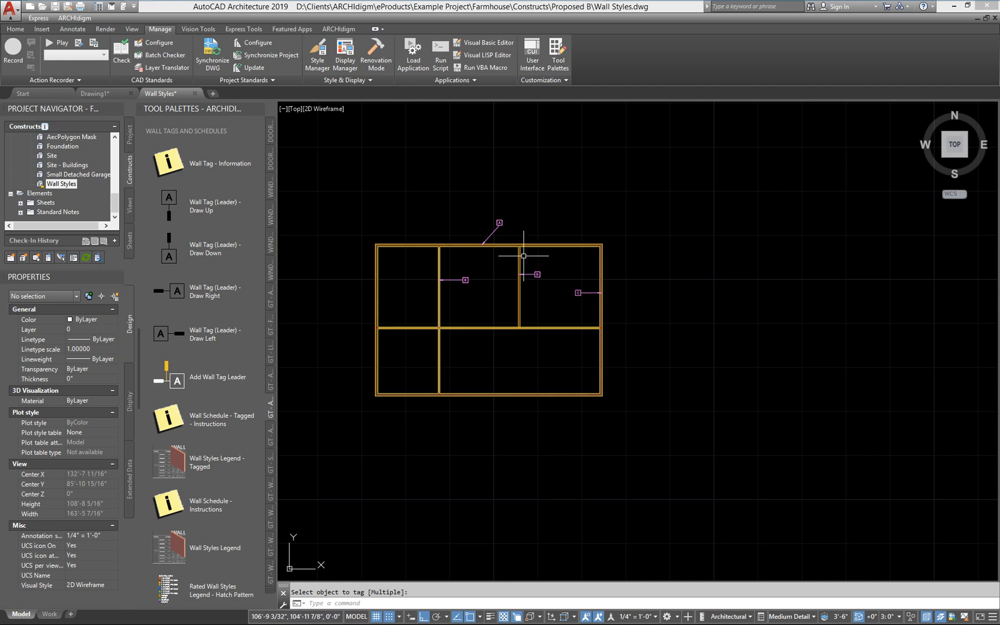
- Insert a Wall Styles Legend - Tagged table for all walls and tags, placed at its default size to the right of the floor plan
{"action": "left_click", "coordinate": [180, 462]}
{"action": "left_click", "coordinate": [351, 423]}
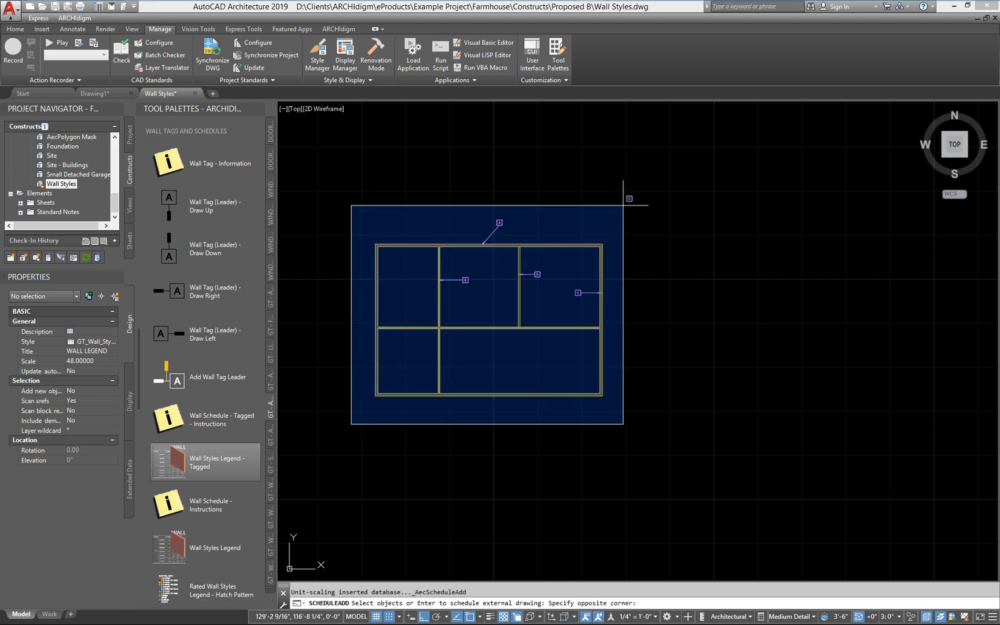
{"action": "left_click", "coordinate": [658, 174]}
{"action": "key", "text": "Return"}
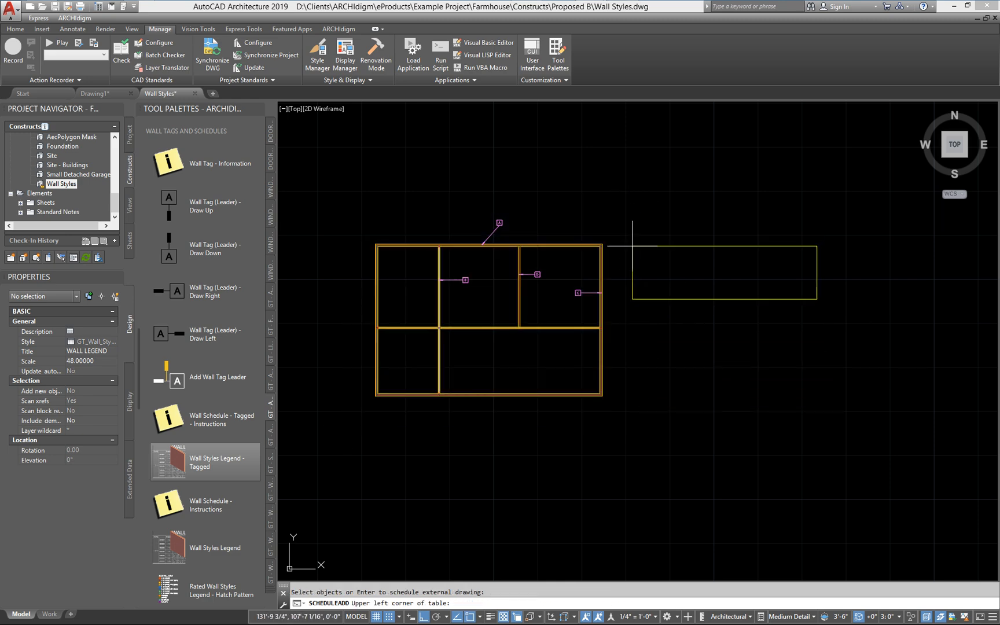
{"action": "left_click", "coordinate": [630, 221]}
{"action": "key", "text": "Return"}
- Compare the wall legend's exterior and interior type letters with the wall tags in the floor plan
{"action": "scroll", "coordinate": [636, 268], "scroll_direction": "up", "scroll_amount": 3}
{"action": "scroll", "coordinate": [636, 267], "scroll_direction": "up", "scroll_amount": 2}
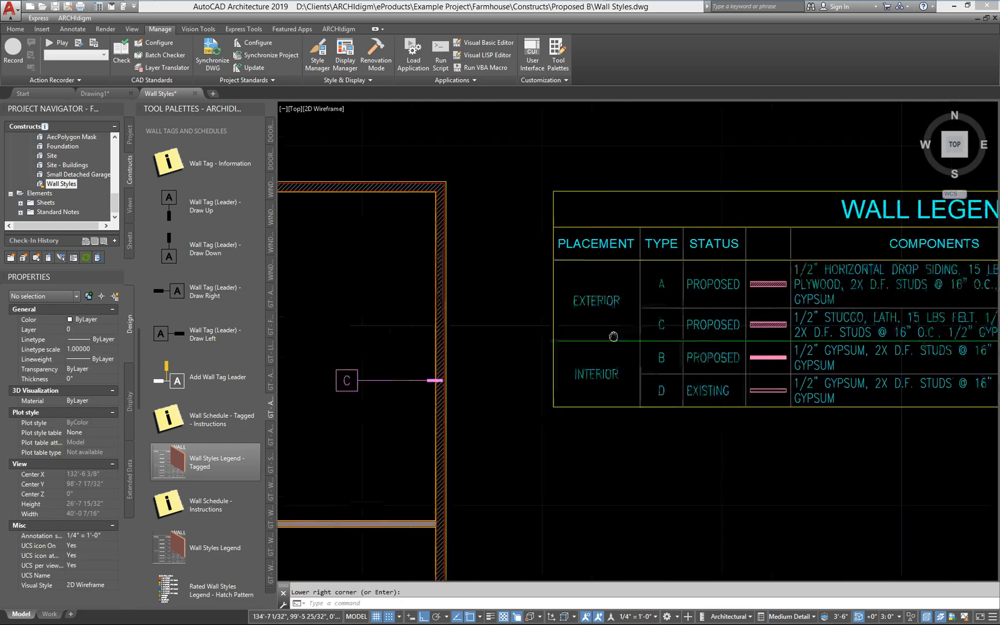
{"action": "scroll", "coordinate": [601, 330], "scroll_direction": "down", "scroll_amount": 2}
{"action": "scroll", "coordinate": [611, 324], "scroll_direction": "up", "scroll_amount": 4}
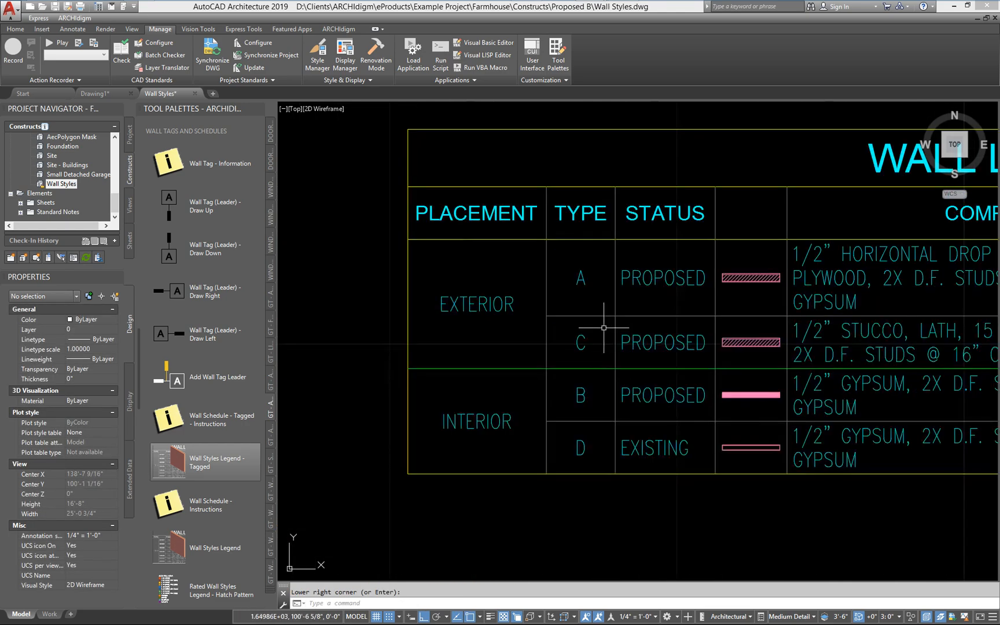
{"action": "scroll", "coordinate": [654, 469], "scroll_direction": "down", "scroll_amount": 2}
{"action": "scroll", "coordinate": [651, 459], "scroll_direction": "down", "scroll_amount": 1}
{"action": "middle_click_drag", "start_coordinate": [594, 437], "coordinate": [520, 377]}
{"action": "scroll", "coordinate": [568, 327], "scroll_direction": "up", "scroll_amount": 1}
{"action": "mouse_move", "coordinate": [596, 331]}
{"action": "middle_mouse_down"}
{"action": "mouse_move", "coordinate": [692, 312]}
{"action": "mouse_move", "coordinate": [835, 312]}
{"action": "middle_mouse_up"}
{"action": "scroll", "coordinate": [643, 310], "scroll_direction": "down", "scroll_amount": 2}
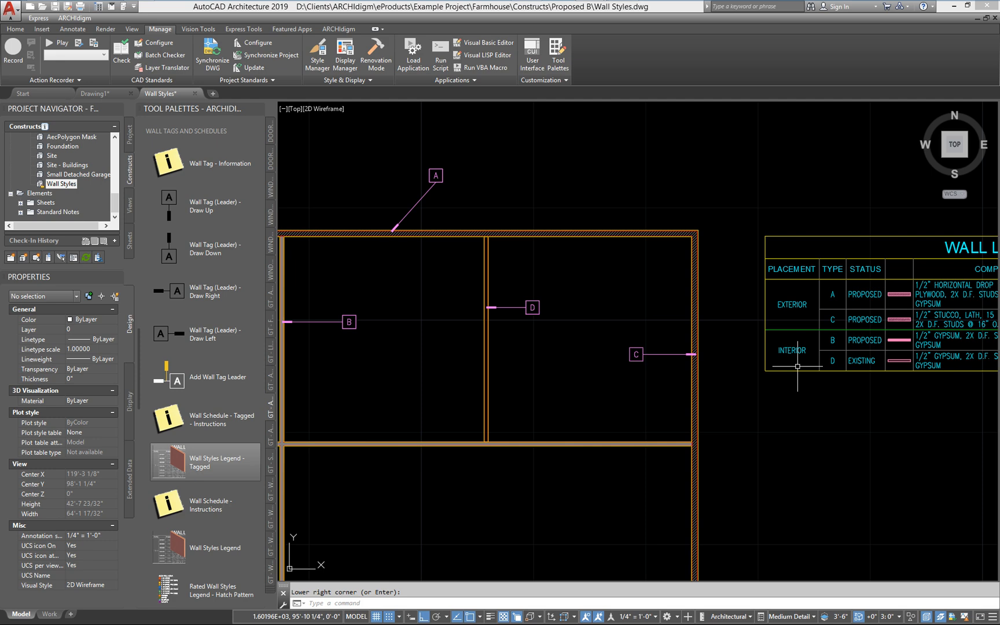
- Examine the wall legend's status, wall graphic, components, insulation and fire rating columns for types A to D
{"action": "scroll", "coordinate": [781, 362], "scroll_direction": "down", "scroll_amount": 2}
{"action": "scroll", "coordinate": [745, 358], "scroll_direction": "up", "scroll_amount": 3}
{"action": "scroll", "coordinate": [717, 324], "scroll_direction": "up", "scroll_amount": 2}
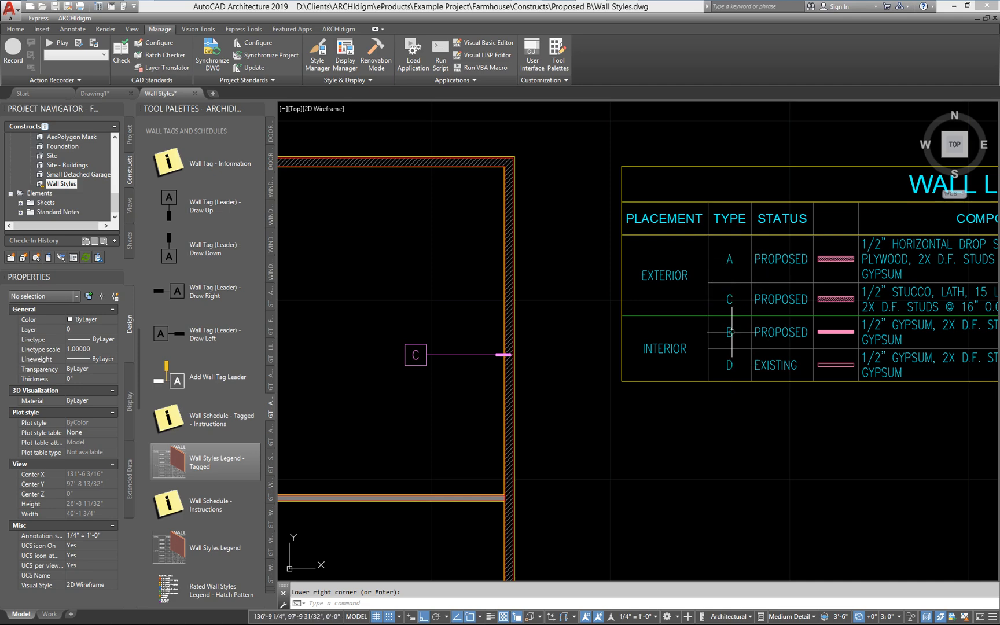
{"action": "scroll", "coordinate": [733, 309], "scroll_direction": "down", "scroll_amount": 2}
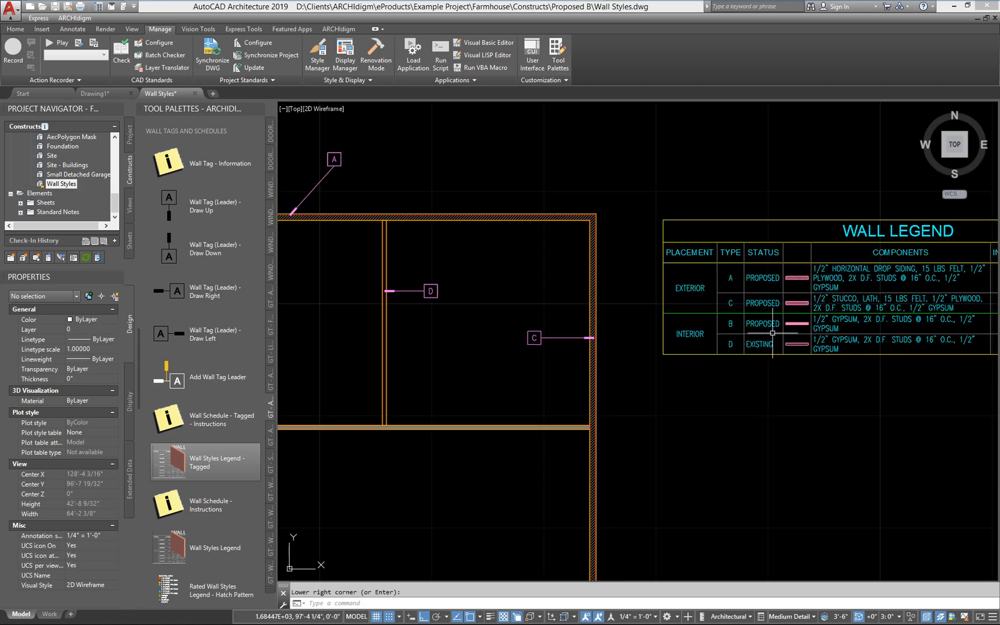
{"action": "middle_click_drag", "start_coordinate": [772, 311], "coordinate": [582, 335]}
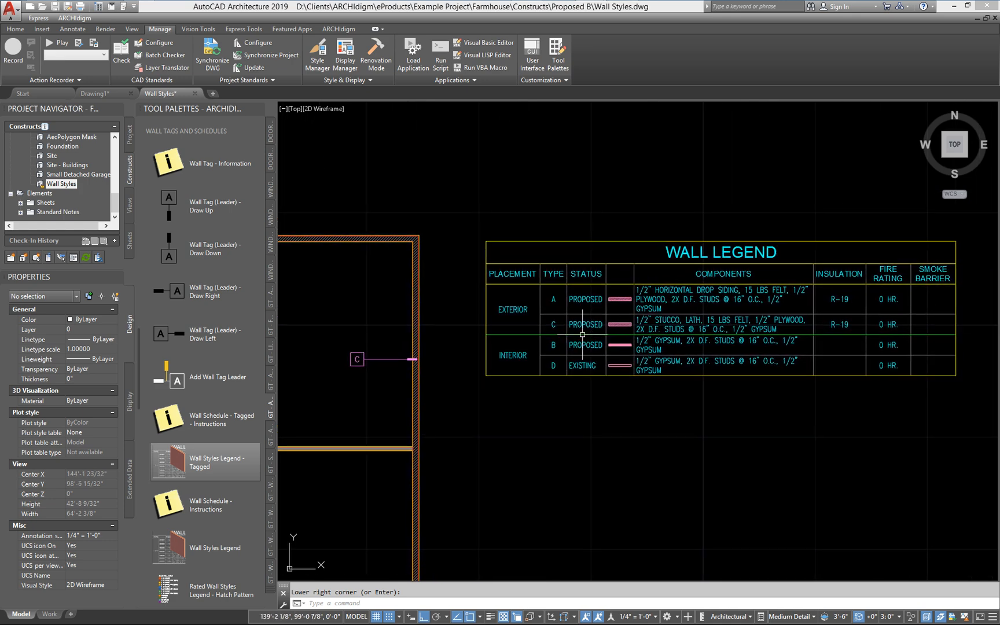
{"action": "scroll", "coordinate": [584, 333], "scroll_direction": "up", "scroll_amount": 2}
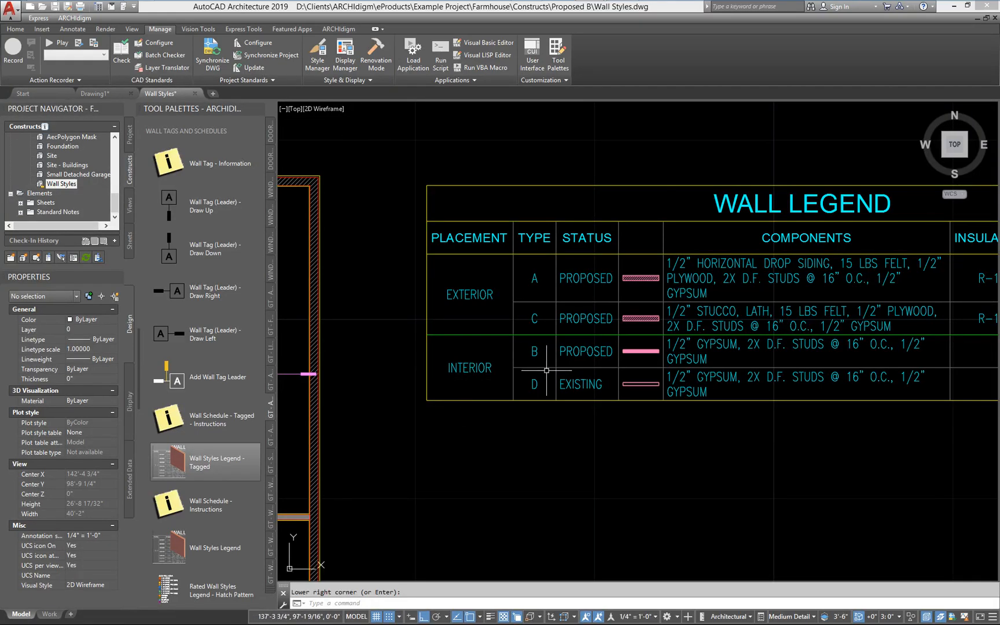
{"action": "scroll", "coordinate": [546, 371], "scroll_direction": "down", "scroll_amount": 2}
{"action": "middle_click_drag", "start_coordinate": [509, 383], "coordinate": [615, 366]}
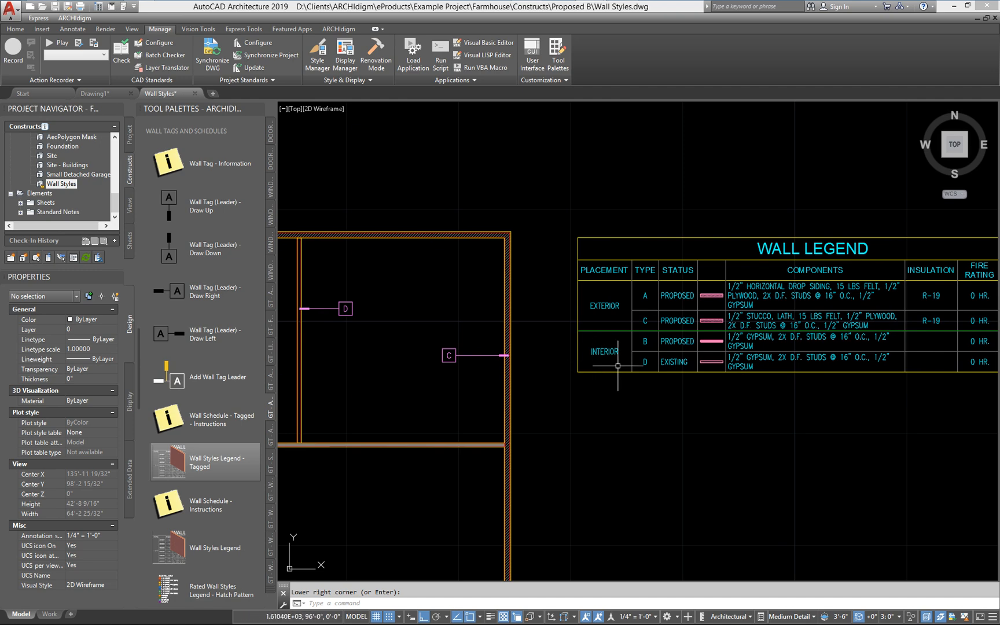
{"action": "scroll", "coordinate": [728, 309], "scroll_direction": "up", "scroll_amount": 2}
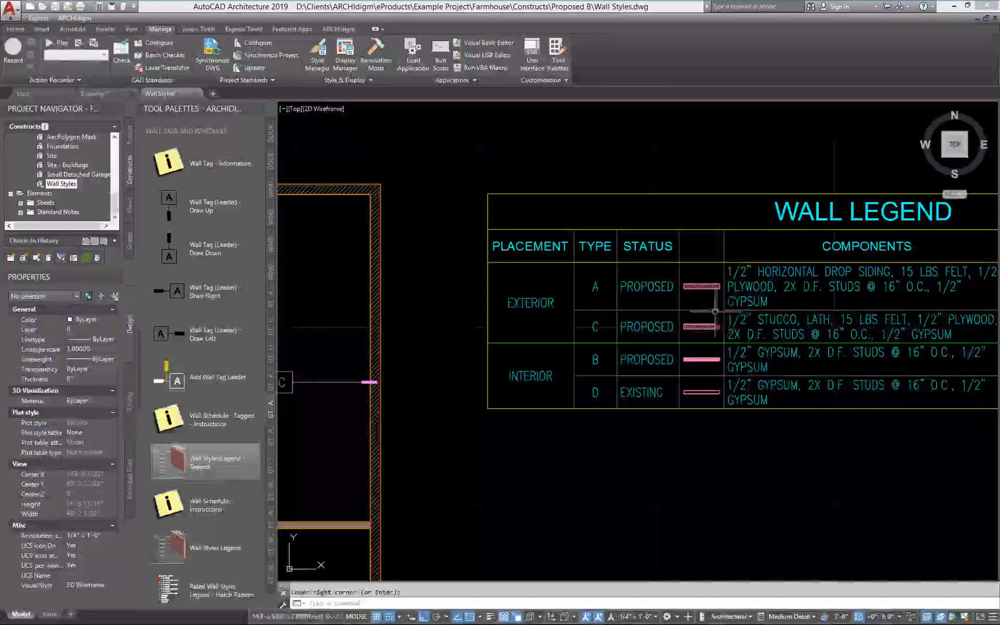
{"action": "scroll", "coordinate": [715, 311], "scroll_direction": "up", "scroll_amount": 2}
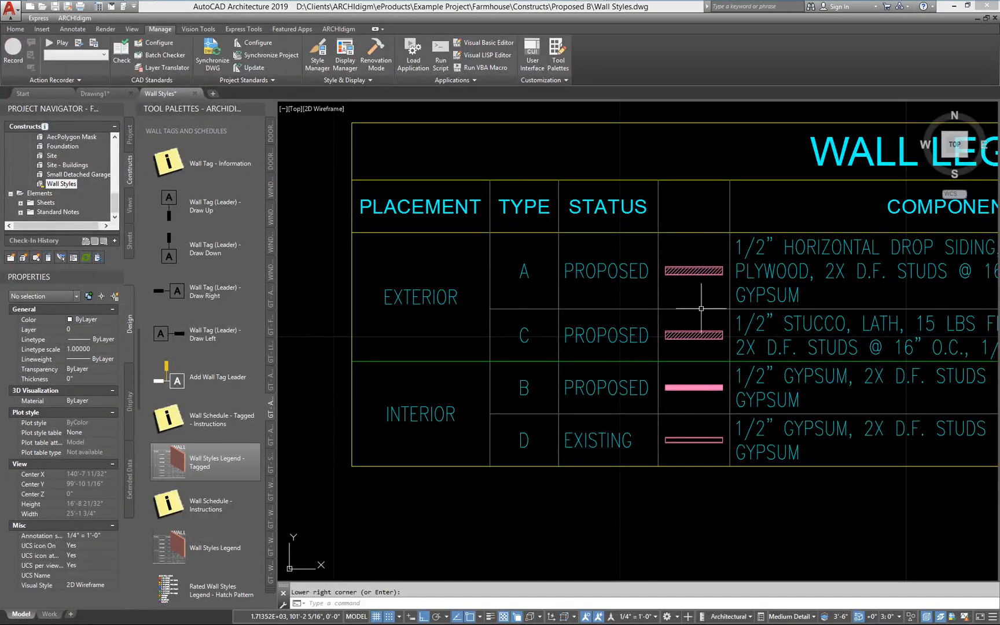
{"action": "scroll", "coordinate": [701, 308], "scroll_direction": "down", "scroll_amount": 3}
{"action": "scroll", "coordinate": [702, 347], "scroll_direction": "up", "scroll_amount": 1}
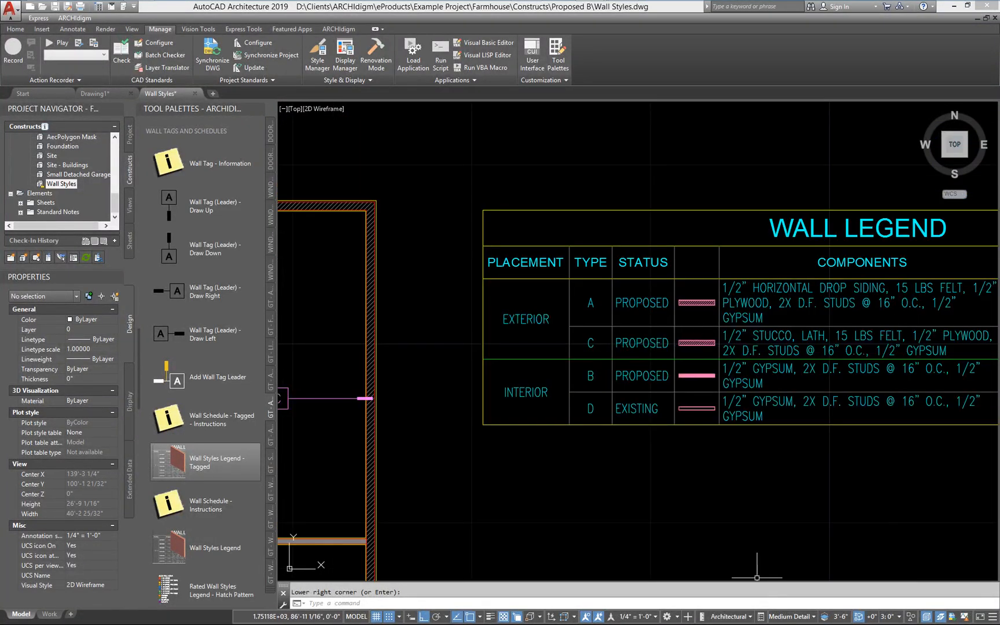
- Set the display configuration to High Detail and examine the type A wall graphic in the legend
{"action": "left_click", "coordinate": [788, 616]}
{"action": "left_click", "coordinate": [801, 469]}
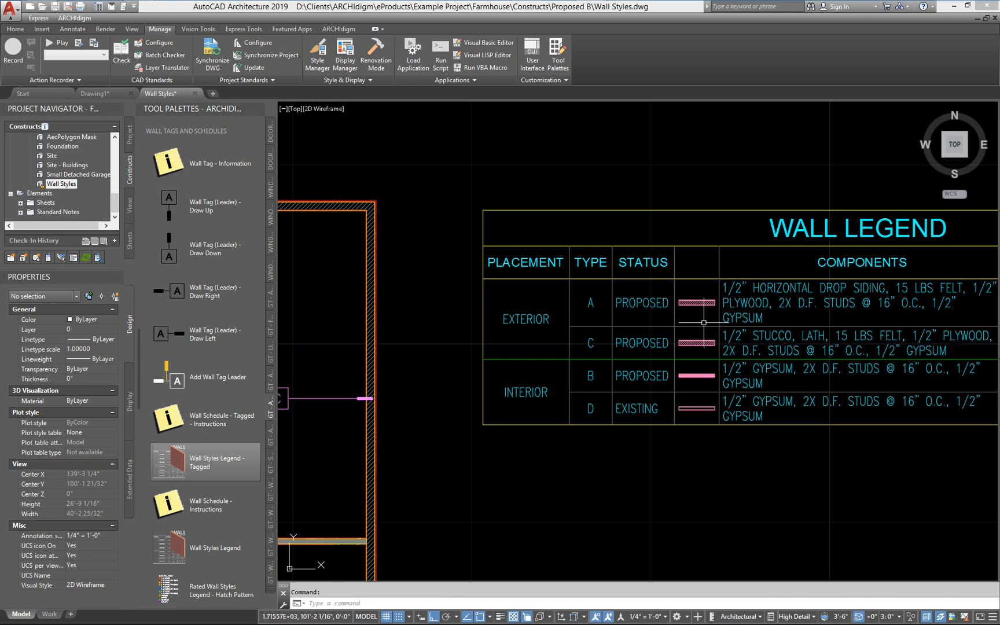
{"action": "scroll", "coordinate": [698, 321], "scroll_direction": "up", "scroll_amount": 7}
{"action": "scroll", "coordinate": [714, 262], "scroll_direction": "up", "scroll_amount": 5}
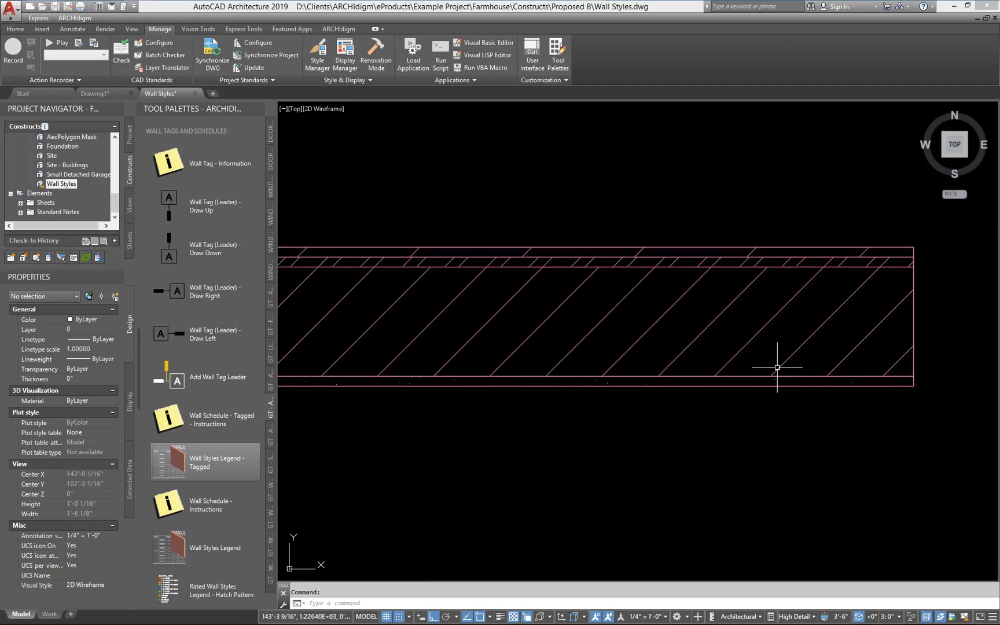
{"action": "scroll", "coordinate": [785, 383], "scroll_direction": "down", "scroll_amount": 11}
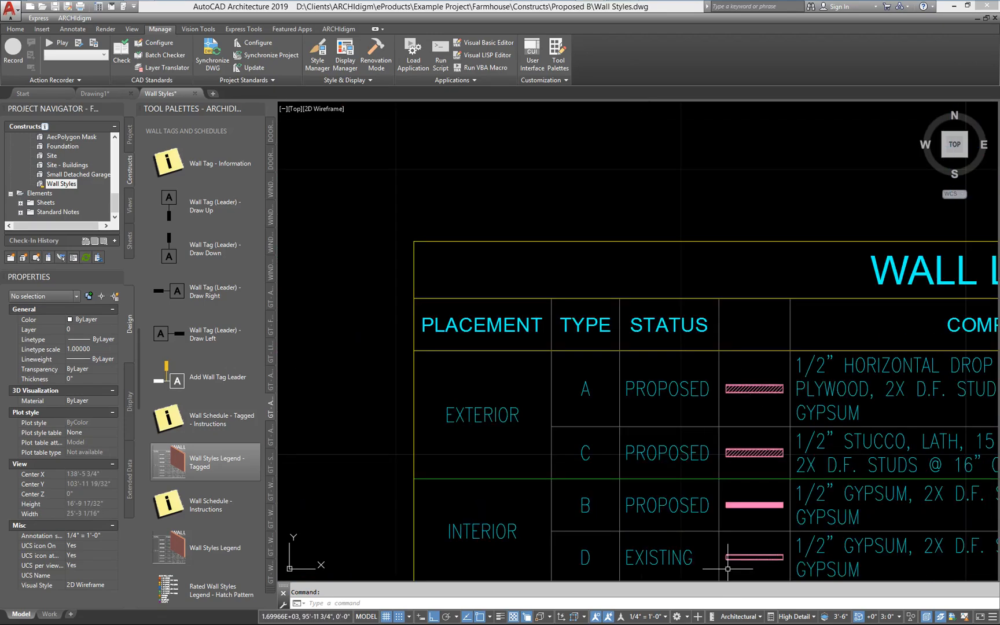
- Set the display configuration to Low Detail and check the wall graphics in the legend
{"action": "left_click", "coordinate": [801, 617]}
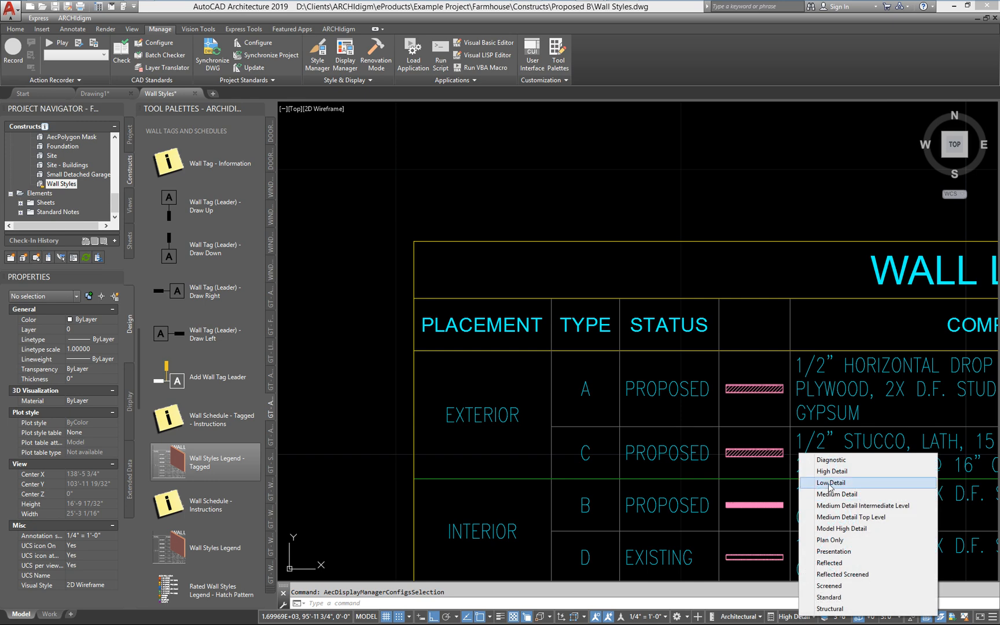
{"action": "left_click", "coordinate": [830, 485]}
{"action": "mouse_move", "coordinate": [759, 502]}
{"action": "middle_mouse_down"}
{"action": "mouse_move", "coordinate": [665, 344]}
{"action": "mouse_move", "coordinate": [668, 357]}
{"action": "middle_mouse_up"}
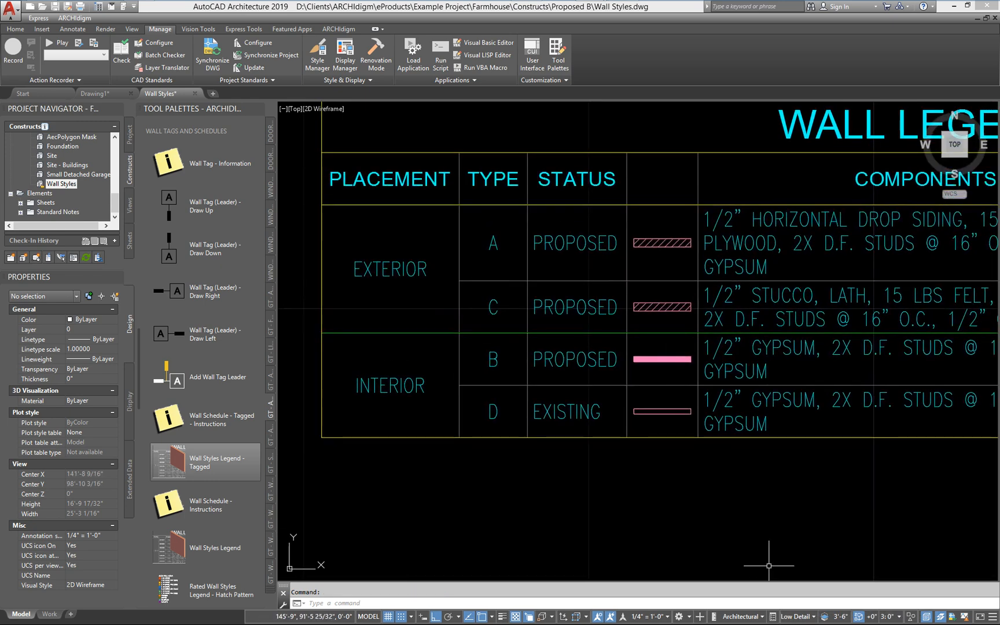
- Check the legend's wall graphics under the Presentation display configuration and switch the drawing to Medium Detail
{"action": "left_click", "coordinate": [800, 617]}
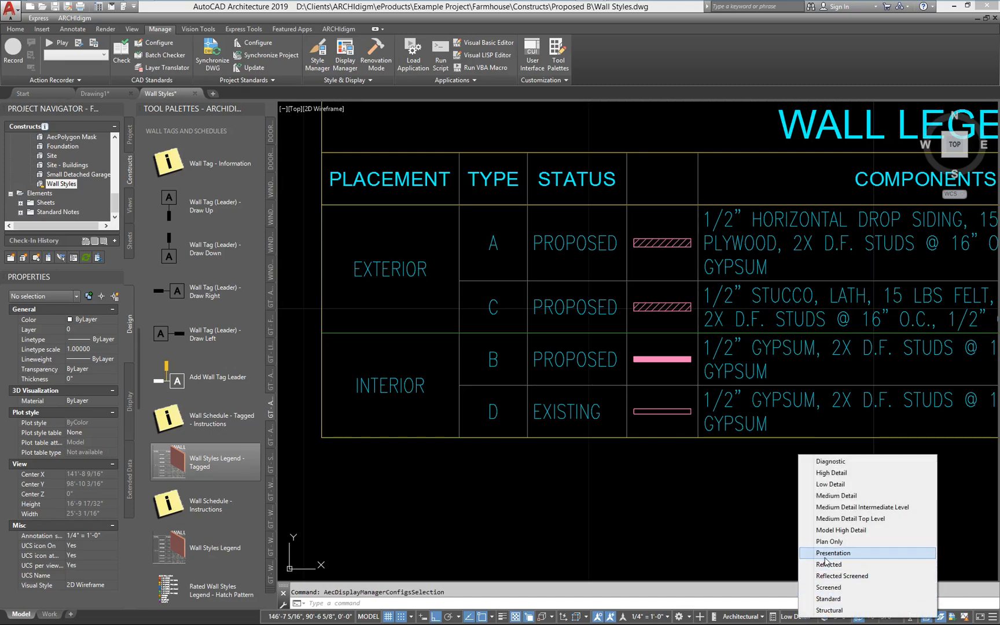
{"action": "left_click", "coordinate": [826, 554]}
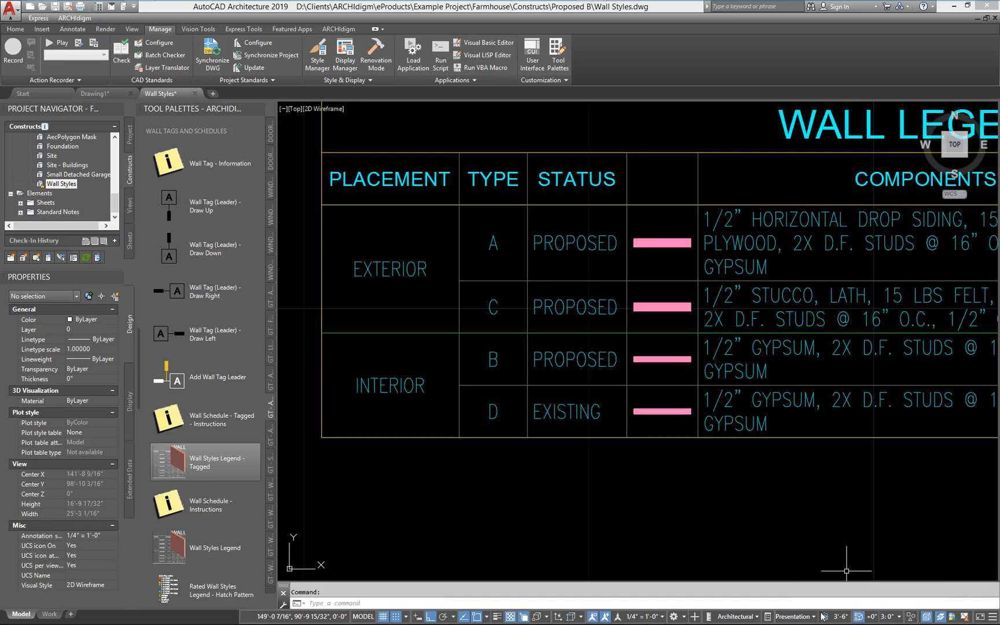
{"action": "left_click", "coordinate": [792, 617]}
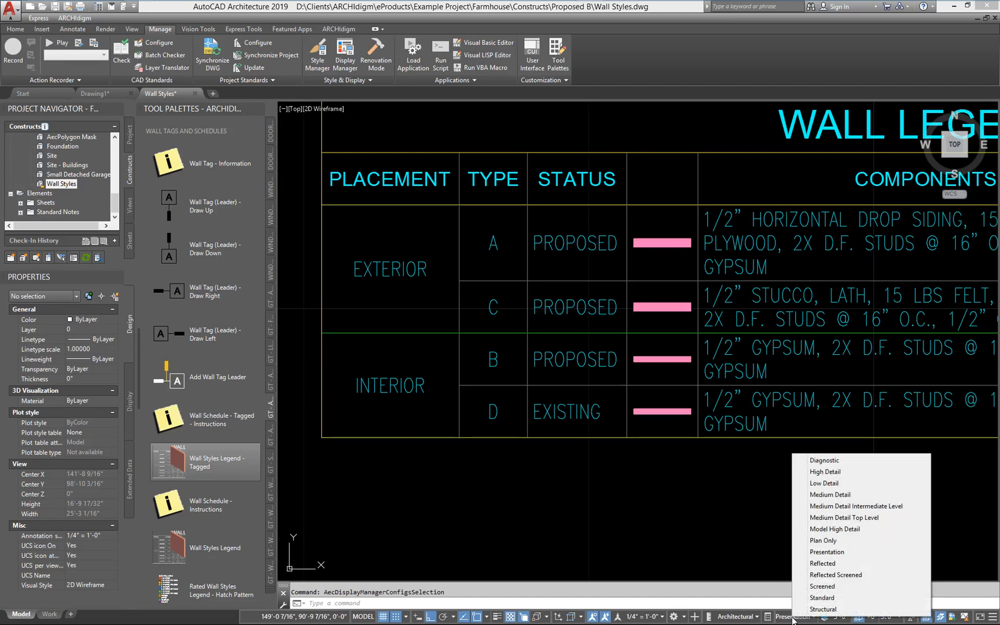
{"action": "left_click", "coordinate": [830, 494]}
- Open the general wall style properties of the exterior stucco wall tagged C
{"action": "scroll", "coordinate": [668, 478], "scroll_direction": "down", "scroll_amount": 2}
{"action": "scroll", "coordinate": [667, 478], "scroll_direction": "down", "scroll_amount": 2}
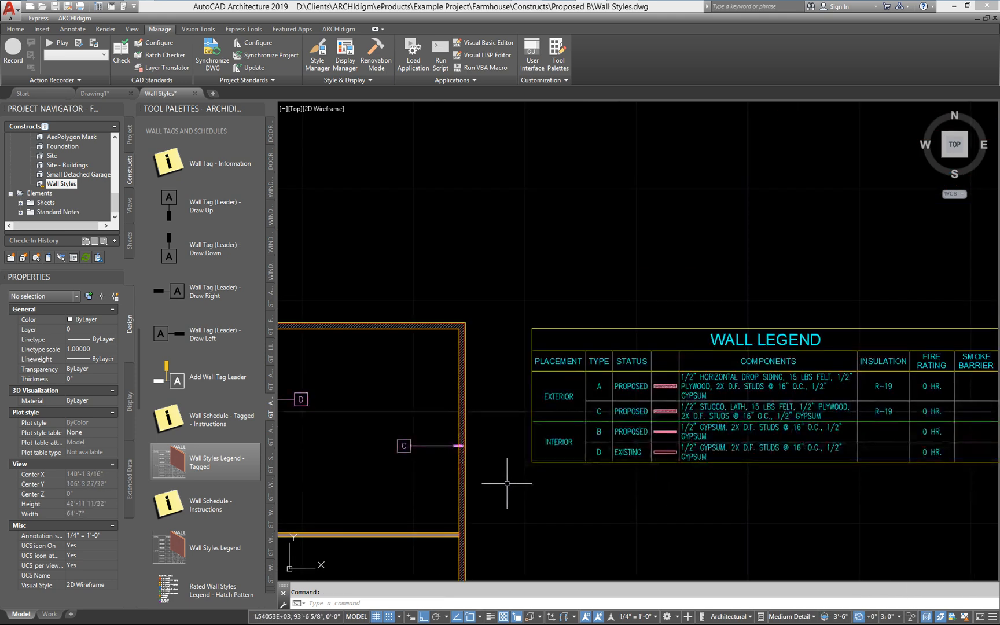
{"action": "mouse_move", "coordinate": [507, 483]}
{"action": "middle_mouse_down"}
{"action": "mouse_move", "coordinate": [639, 426]}
{"action": "mouse_move", "coordinate": [692, 363]}
{"action": "middle_mouse_up"}
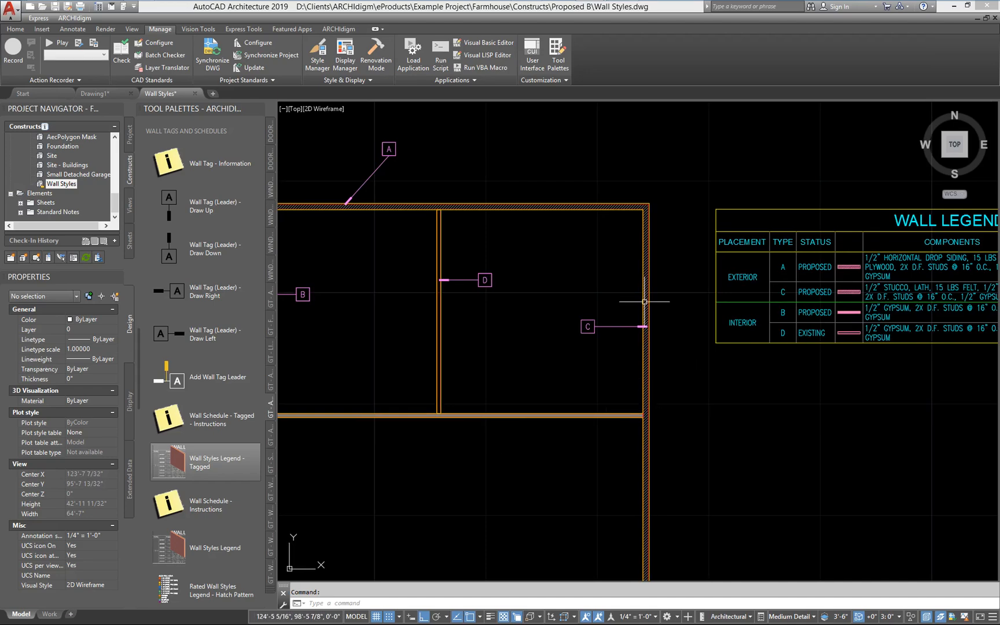
{"action": "middle_click_drag", "start_coordinate": [408, 235], "coordinate": [479, 245]}
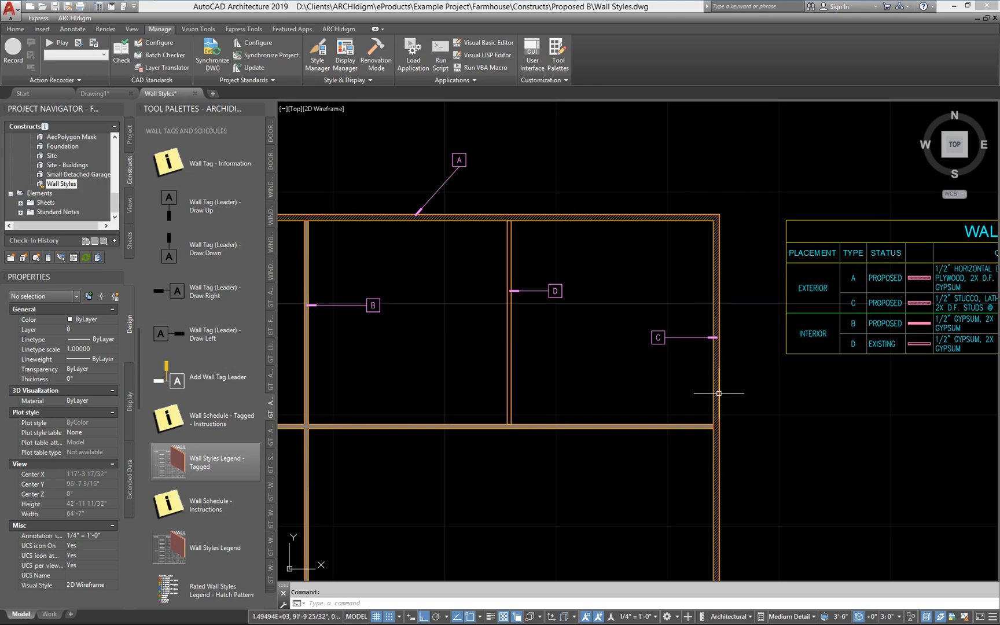
{"action": "scroll", "coordinate": [710, 390], "scroll_direction": "up", "scroll_amount": 1}
{"action": "middle_click_drag", "start_coordinate": [726, 342], "coordinate": [680, 356]}
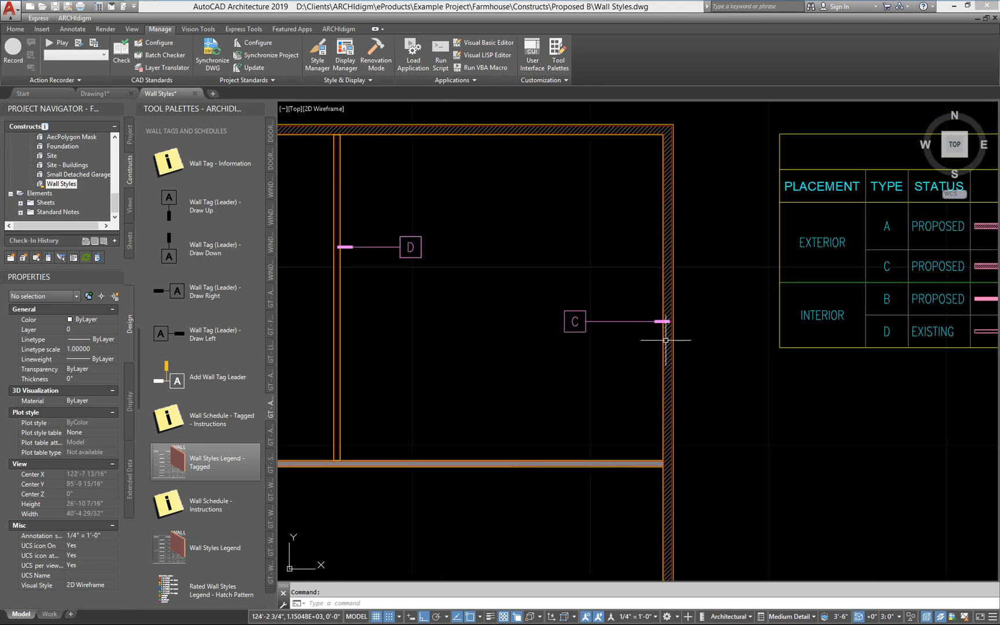
{"action": "left_click", "coordinate": [668, 341]}
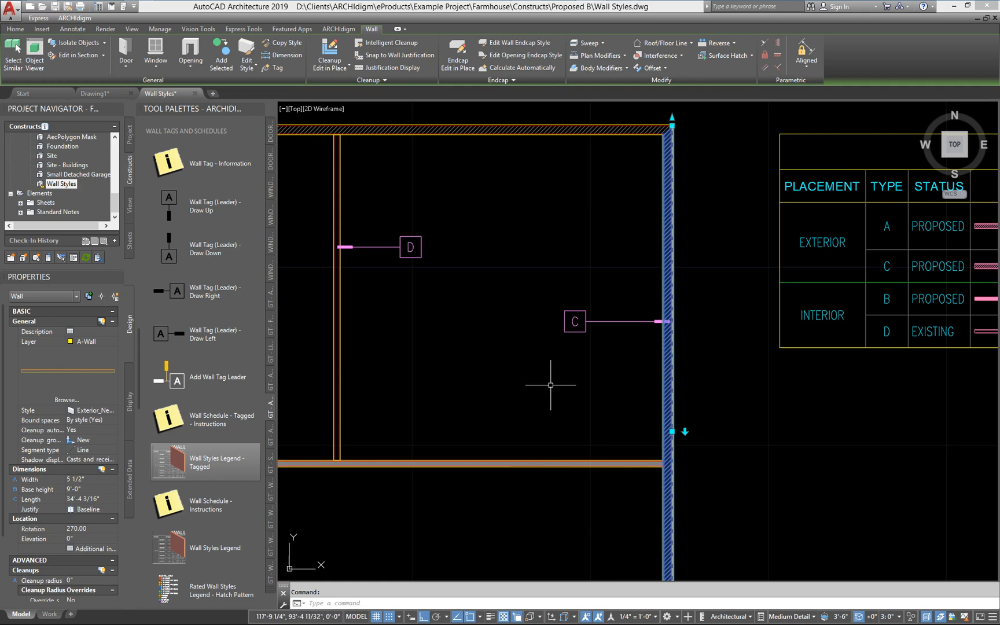
{"action": "right_click", "coordinate": [470, 387]}
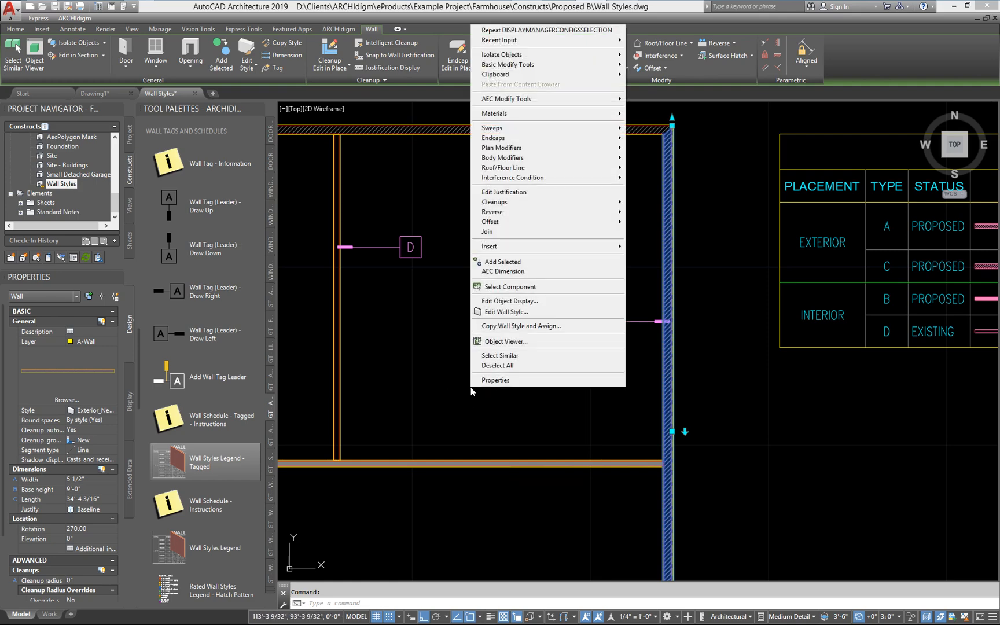
{"action": "left_click", "coordinate": [499, 312]}
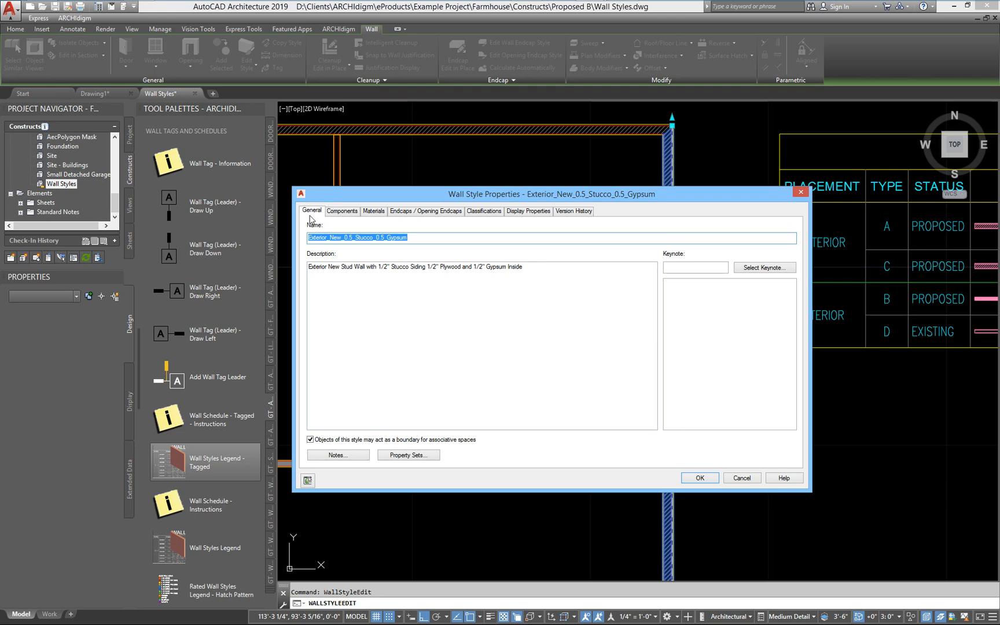
{"action": "left_click", "coordinate": [308, 213]}
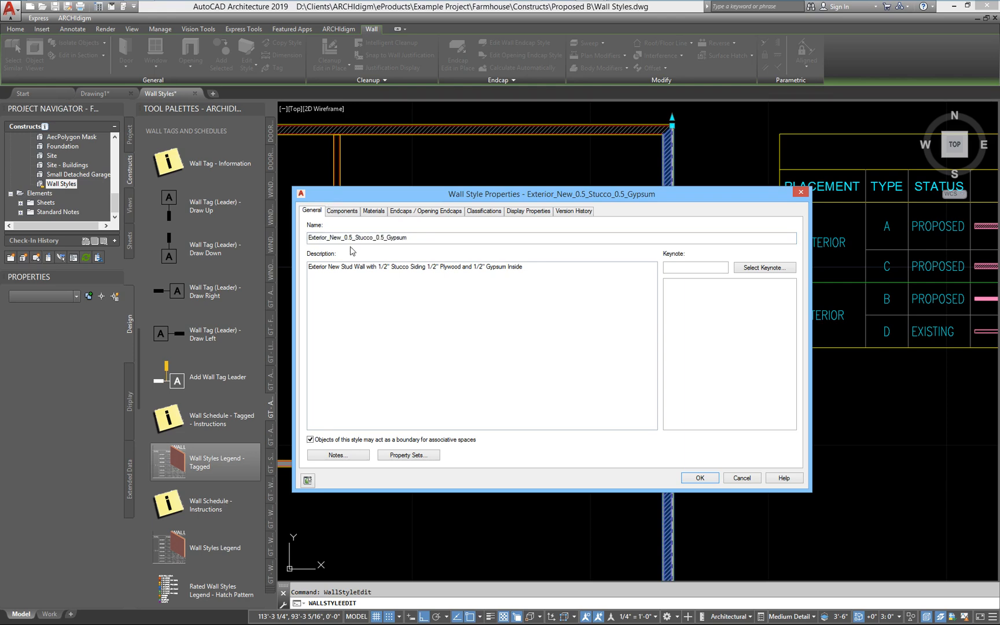
- Set Tag_Type_Auto to W7 in the stucco wall style's property set data and apply the style changes
{"action": "left_click", "coordinate": [399, 457]}
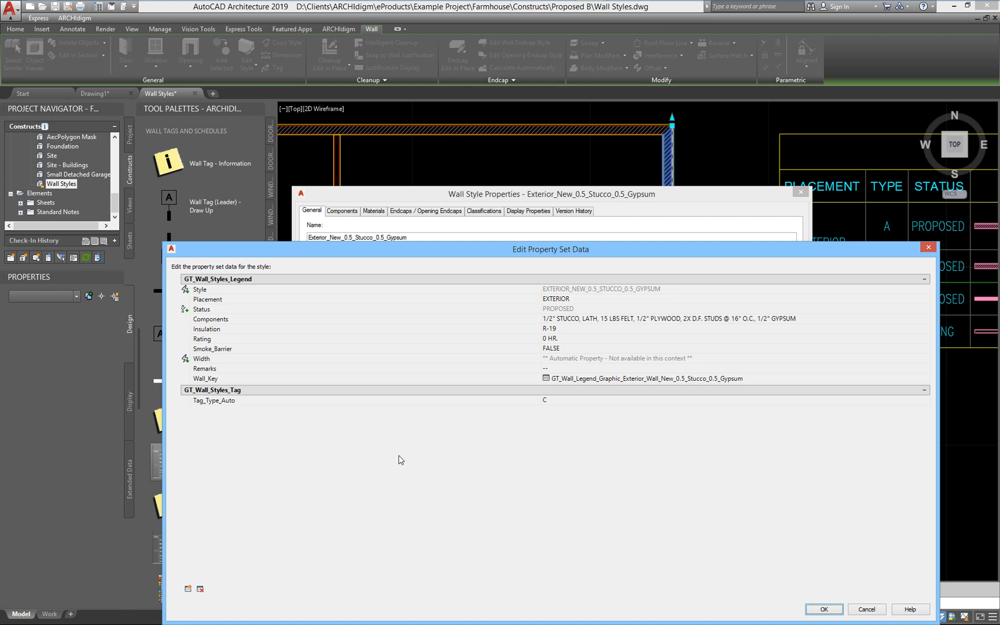
{"action": "left_click", "coordinate": [566, 401]}
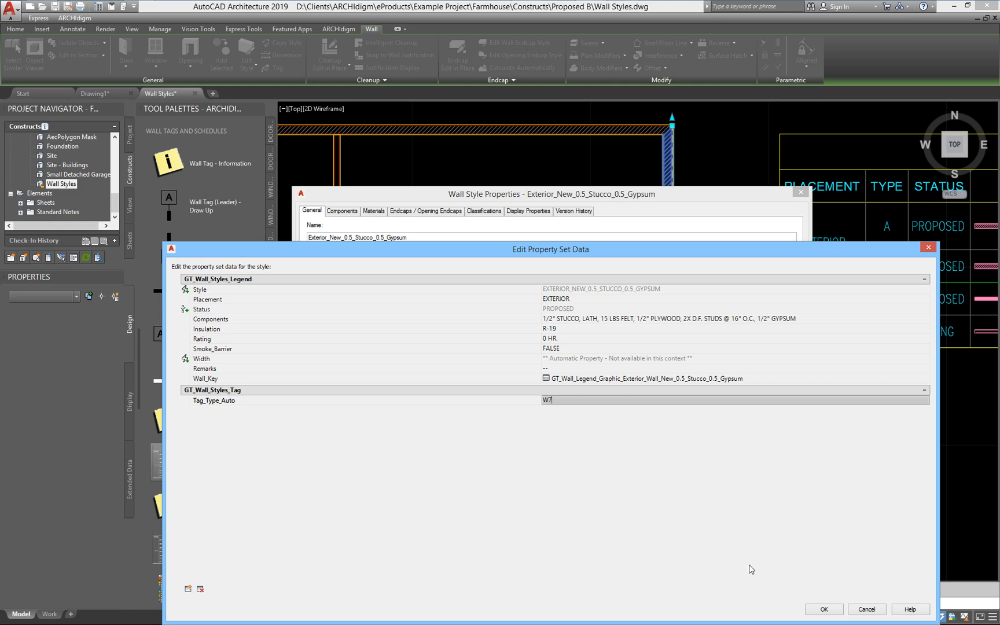
{"action": "left_click", "coordinate": [821, 610]}
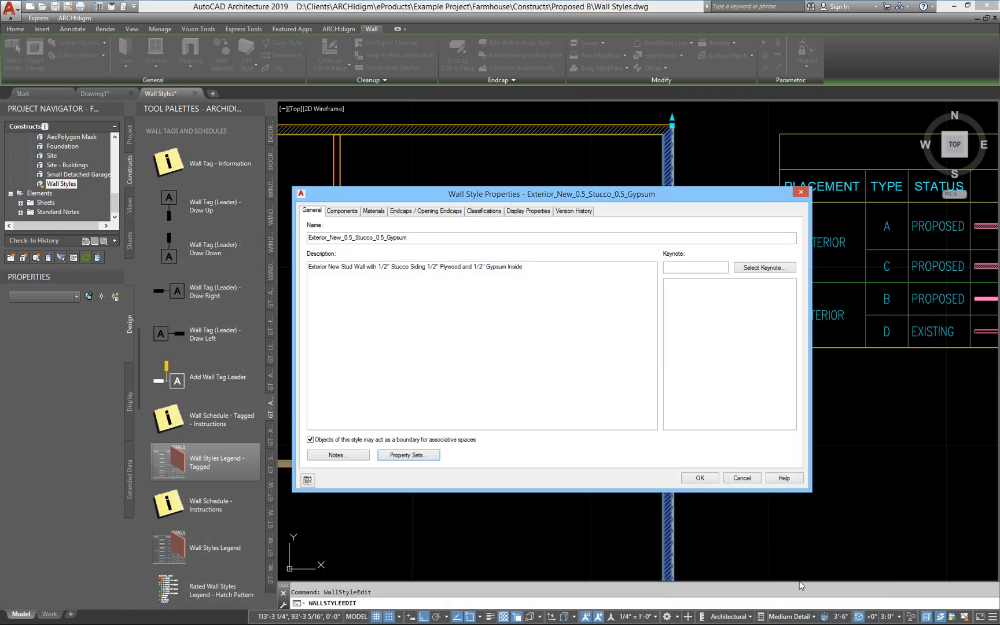
{"action": "left_click", "coordinate": [715, 482]}
- Update the wall legend schedule table to match the changed wall style data
{"action": "scroll", "coordinate": [710, 492], "scroll_direction": "down", "scroll_amount": 3}
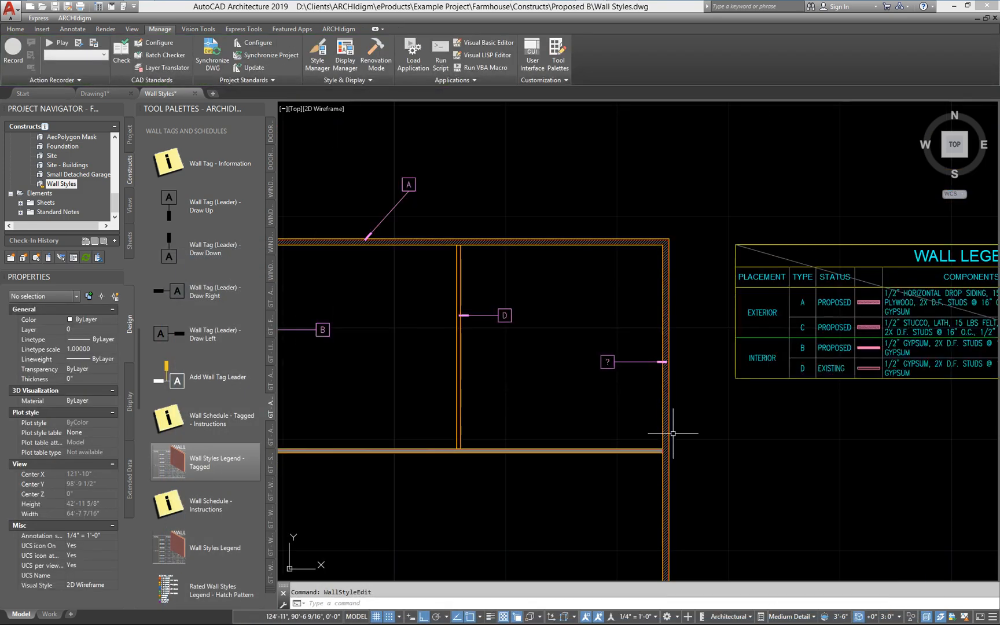
{"action": "scroll", "coordinate": [552, 417], "scroll_direction": "down", "scroll_amount": 1}
{"action": "scroll", "coordinate": [503, 386], "scroll_direction": "up", "scroll_amount": 5}
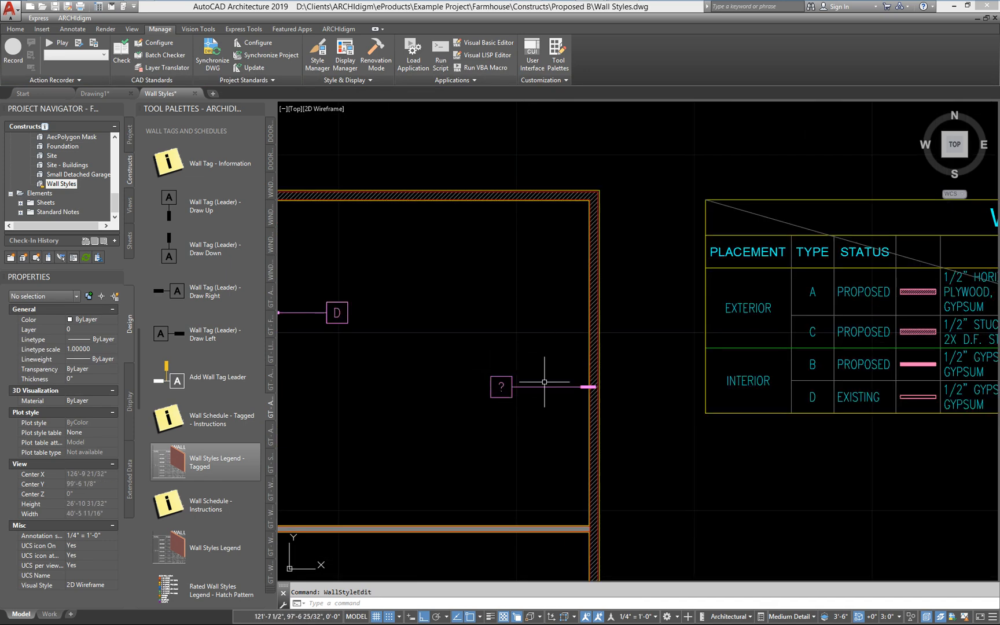
{"action": "scroll", "coordinate": [503, 399], "scroll_direction": "down", "scroll_amount": 5}
{"action": "scroll", "coordinate": [636, 414], "scroll_direction": "up", "scroll_amount": 1}
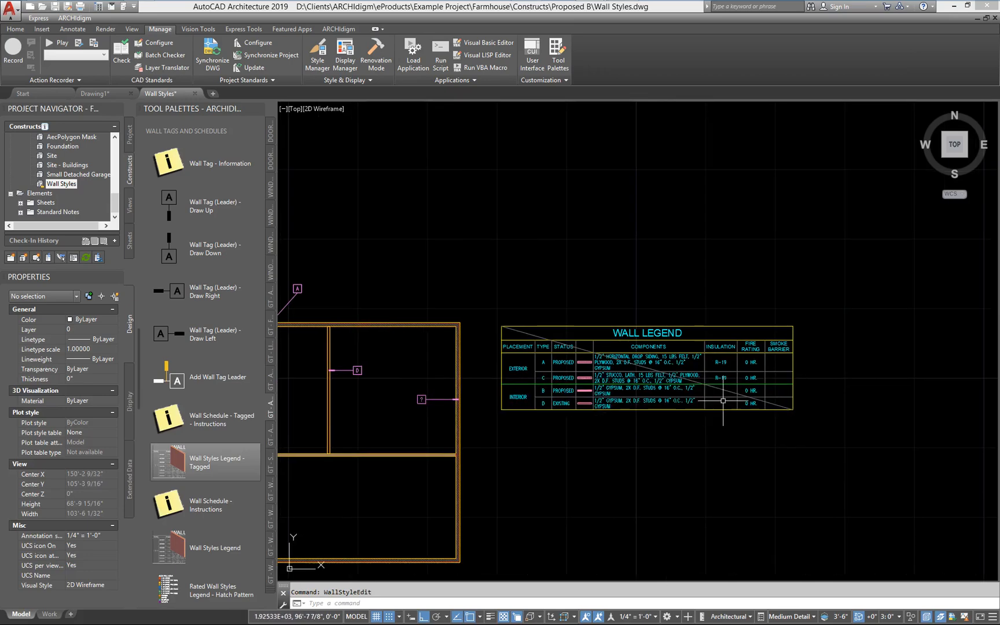
{"action": "scroll", "coordinate": [593, 356], "scroll_direction": "up", "scroll_amount": 2}
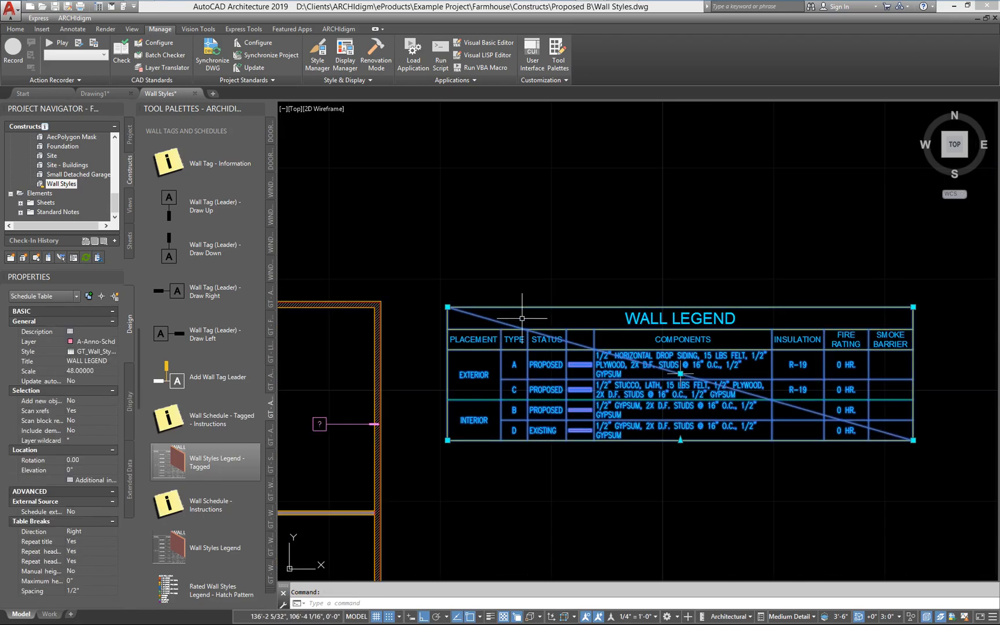
{"action": "left_click", "coordinate": [502, 320]}
{"action": "right_click", "coordinate": [491, 313]}
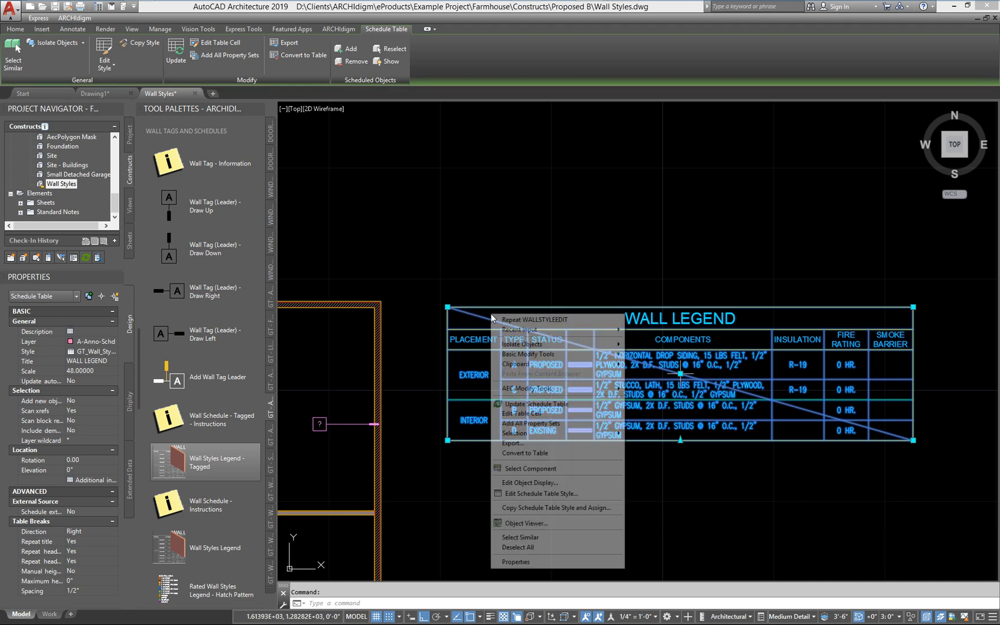
{"action": "left_click", "coordinate": [535, 404]}
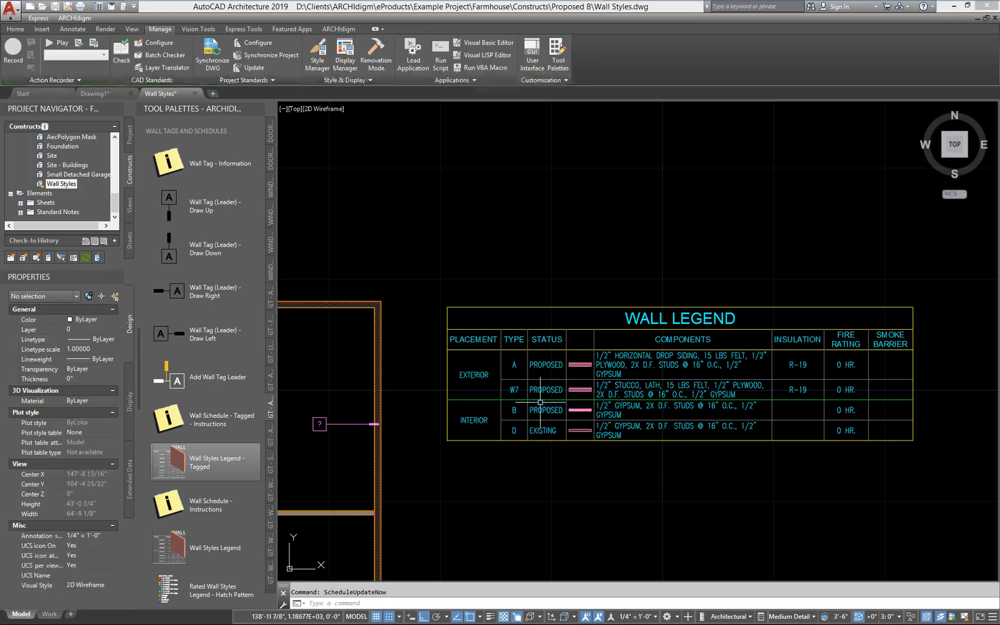
- Move the exterior stucco wall's tag and leader by a tiny distance to refresh the tag's type
{"action": "scroll", "coordinate": [522, 399], "scroll_direction": "up", "scroll_amount": 2}
{"action": "scroll", "coordinate": [547, 386], "scroll_direction": "down", "scroll_amount": 3}
{"action": "middle_click_drag", "start_coordinate": [451, 458], "coordinate": [561, 451]}
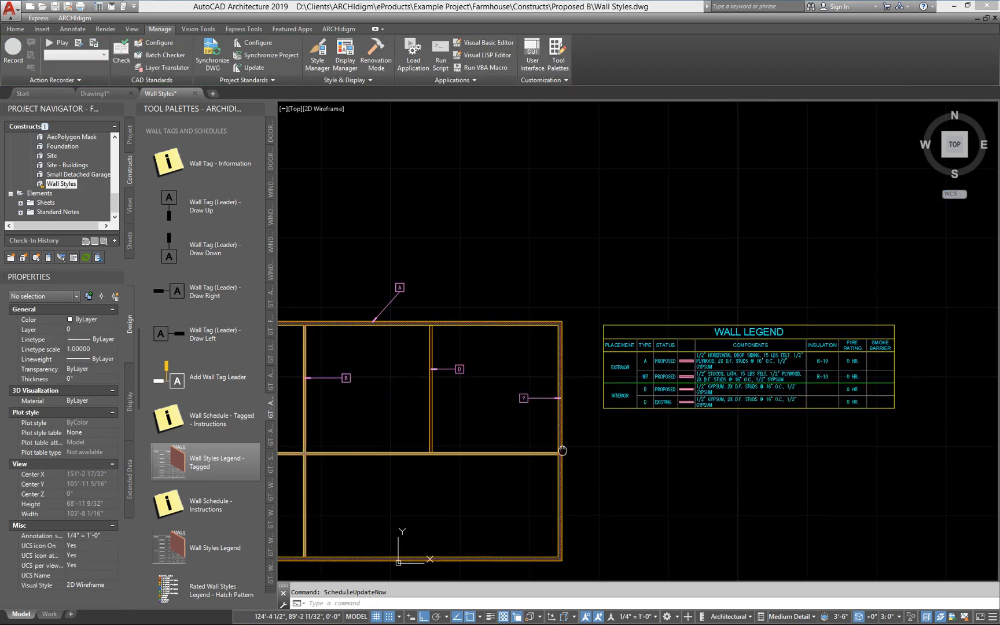
{"action": "scroll", "coordinate": [501, 407], "scroll_direction": "up", "scroll_amount": 2}
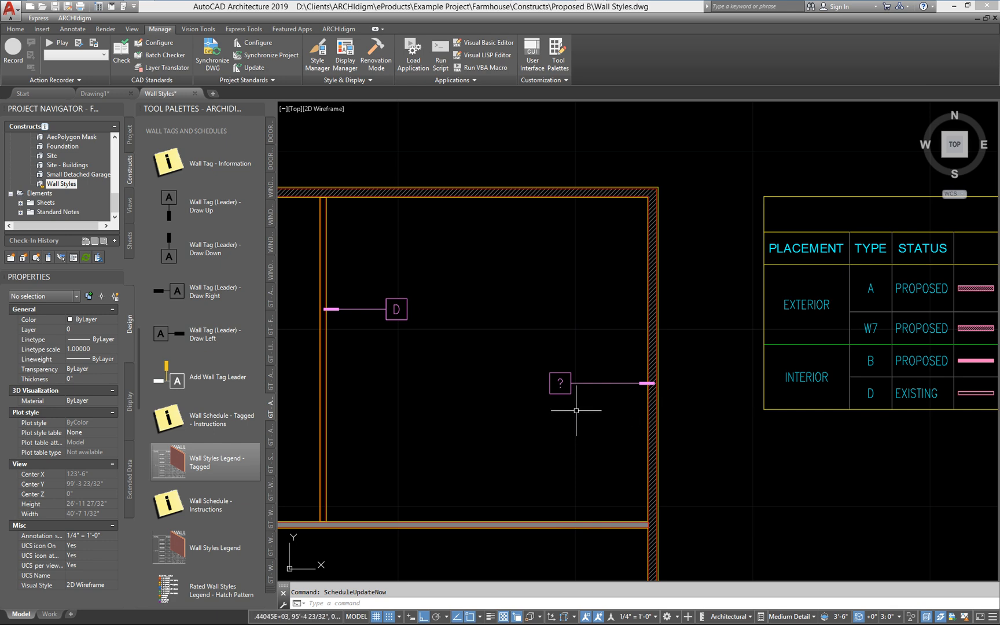
{"action": "type", "text": "m"}
{"action": "key", "text": "Return"}
{"action": "left_click", "coordinate": [526, 415]}
{"action": "left_click", "coordinate": [708, 322]}
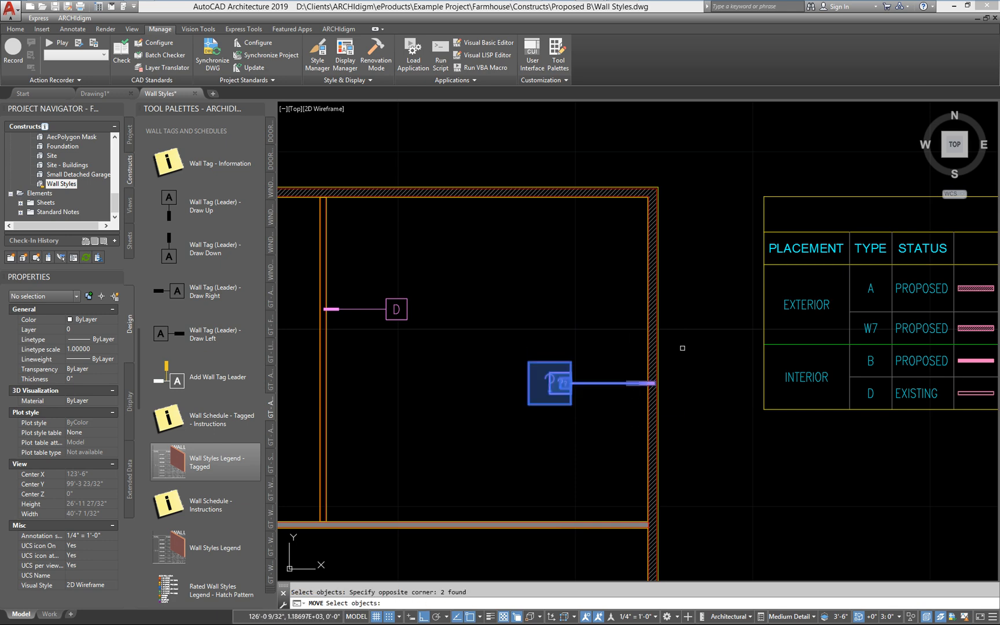
{"action": "key", "text": "Return"}
{"action": "left_click", "coordinate": [693, 396]}
{"action": "left_click", "coordinate": [694, 395]}
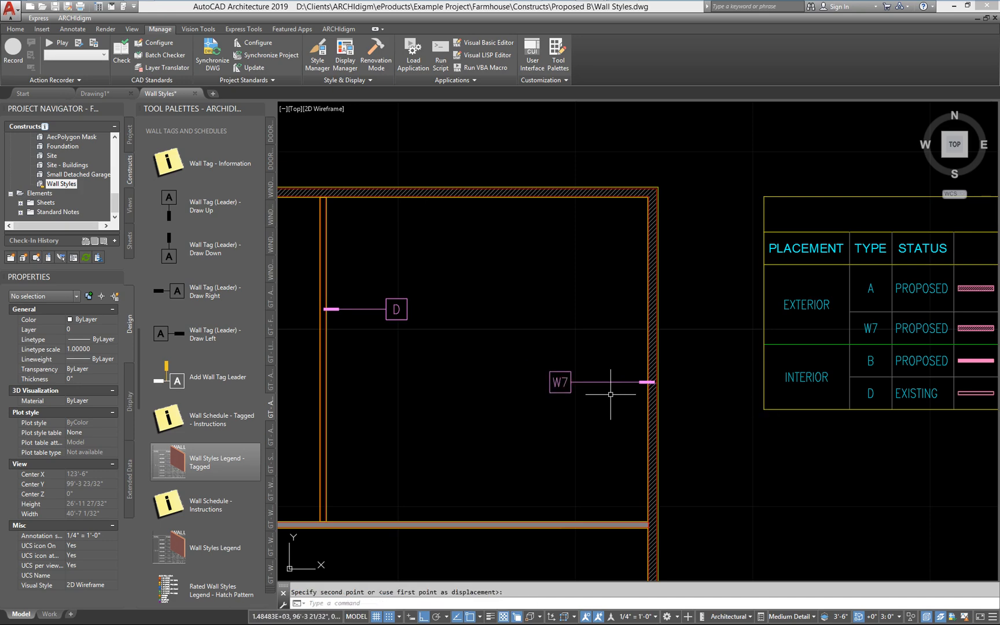
- Open the wall legend's schedule table style and review its sorting, grouping and column settings
{"action": "scroll", "coordinate": [629, 421], "scroll_direction": "down", "scroll_amount": 2}
{"action": "scroll", "coordinate": [573, 399], "scroll_direction": "down", "scroll_amount": 2}
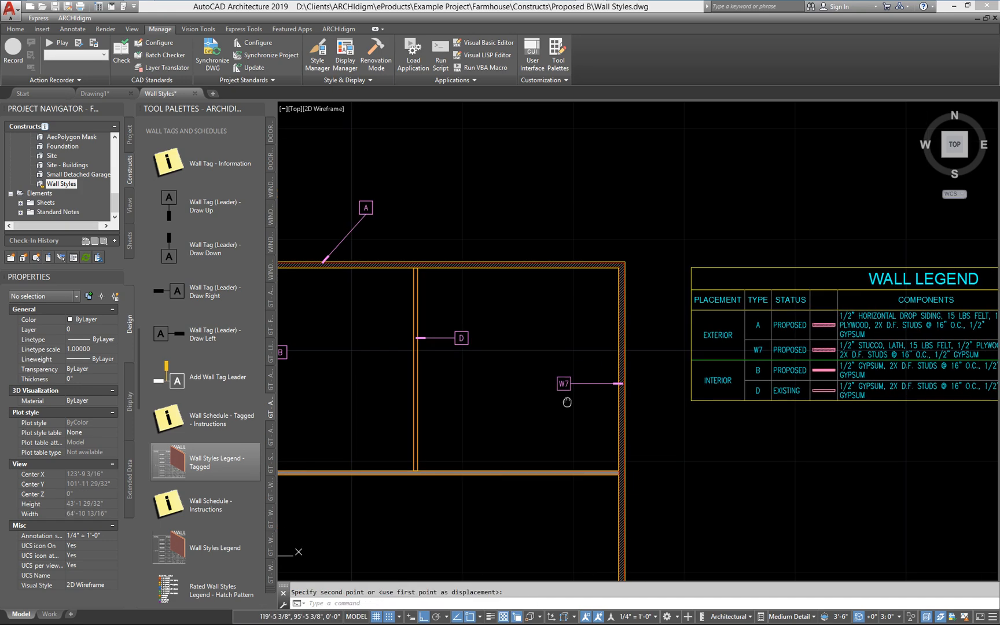
{"action": "mouse_move", "coordinate": [545, 418]}
{"action": "middle_mouse_down"}
{"action": "mouse_move", "coordinate": [701, 469]}
{"action": "mouse_move", "coordinate": [621, 384]}
{"action": "mouse_move", "coordinate": [510, 376]}
{"action": "middle_mouse_up"}
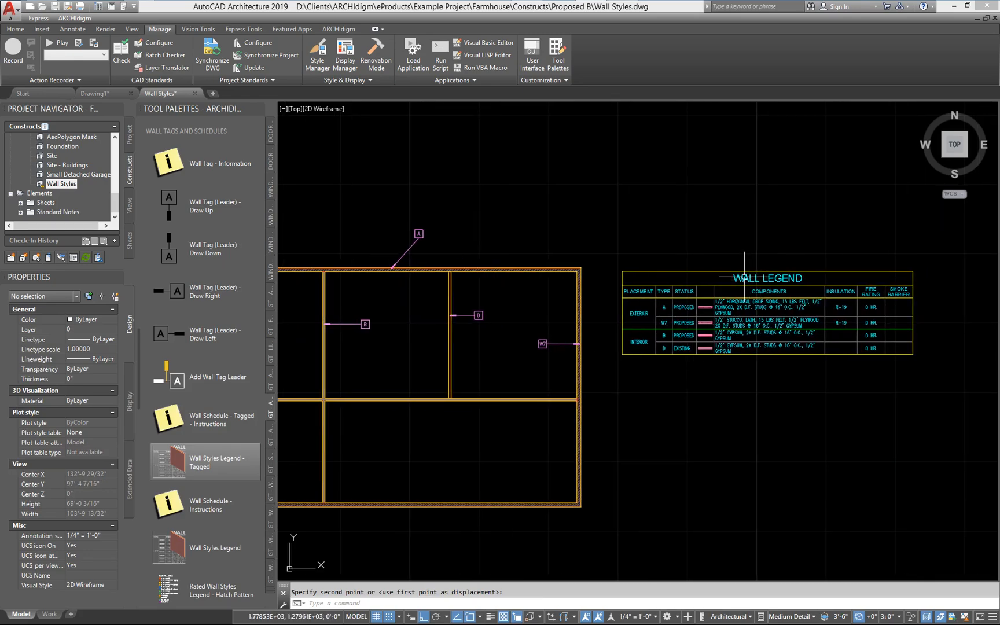
{"action": "left_click", "coordinate": [747, 274]}
{"action": "right_click", "coordinate": [745, 280]}
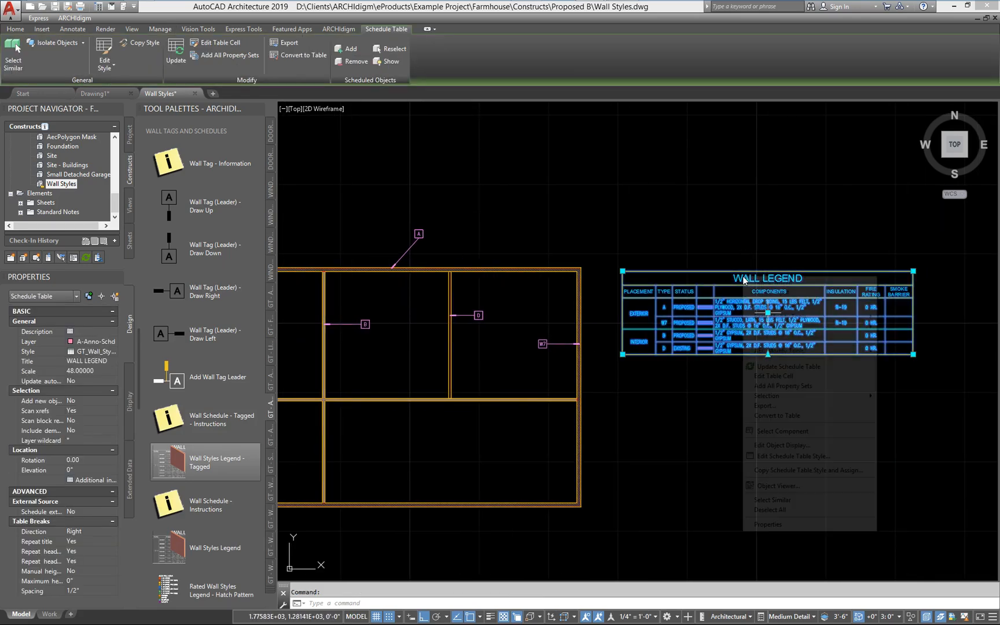
{"action": "left_click", "coordinate": [771, 456]}
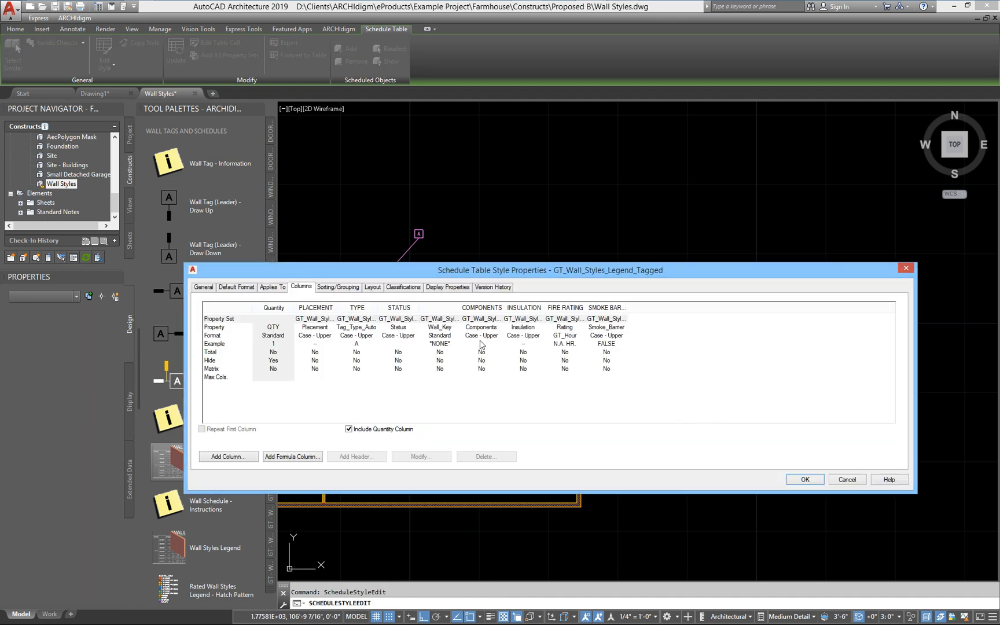
{"action": "left_click", "coordinate": [348, 292]}
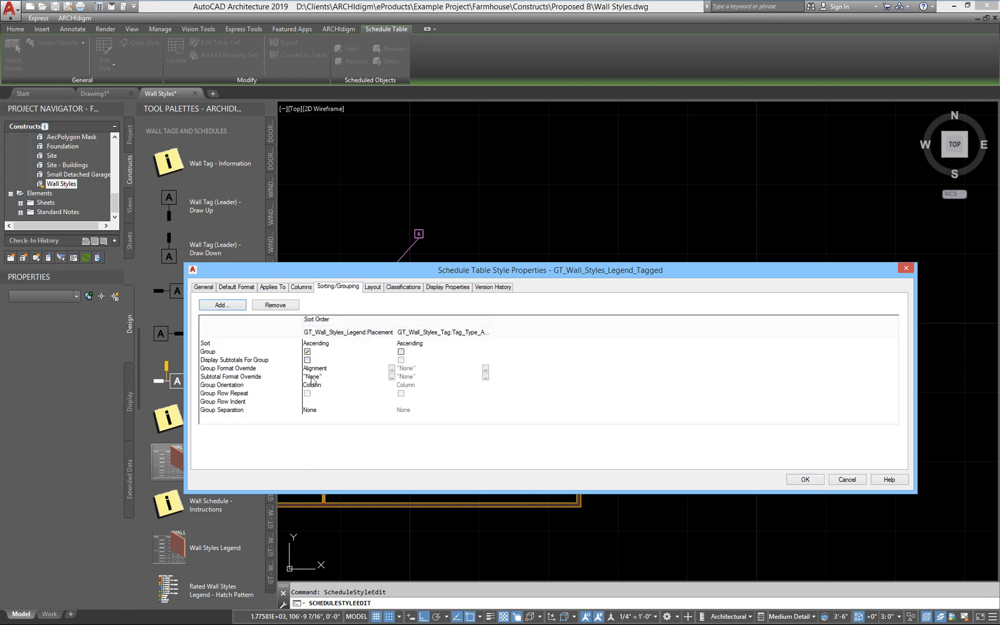
{"action": "left_click", "coordinate": [299, 288]}
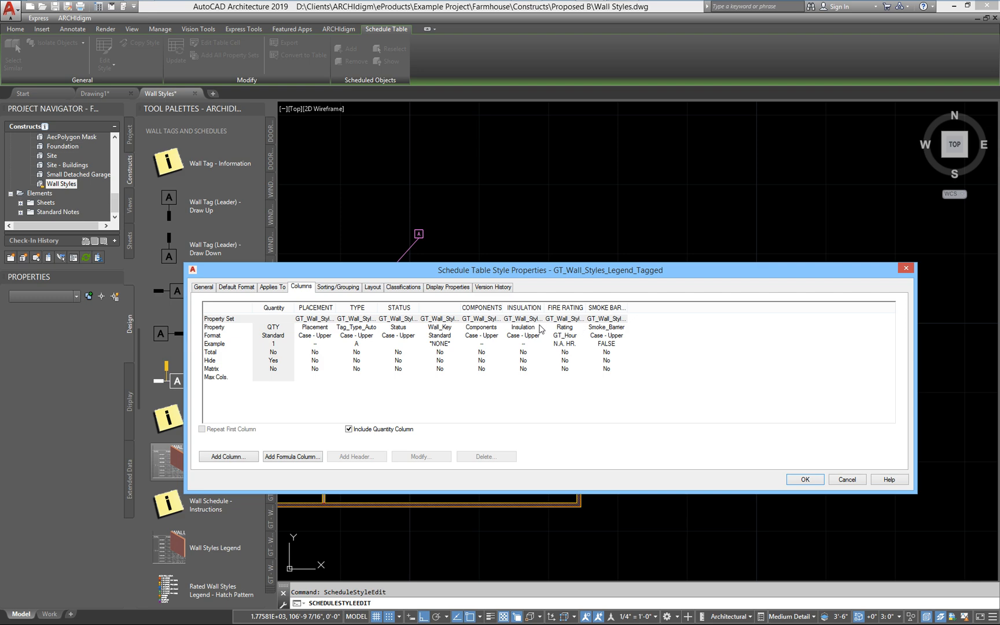
- Remove the FIRE RATING column from the wall legend's schedule table style
{"action": "left_click", "coordinate": [559, 307]}
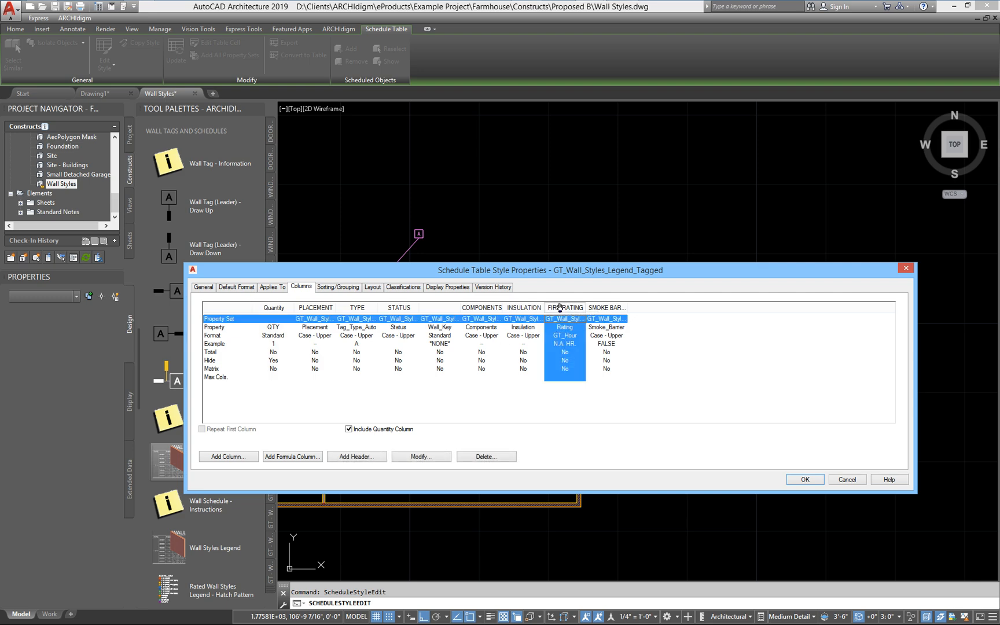
{"action": "left_click", "coordinate": [607, 307], "text": "ctrl"}
{"action": "left_click", "coordinate": [567, 308], "text": "ctrl"}
{"action": "left_click_drag", "start_coordinate": [566, 307], "coordinate": [565, 309]}
{"action": "left_click", "coordinate": [497, 460]}
{"action": "left_click", "coordinate": [540, 433]}
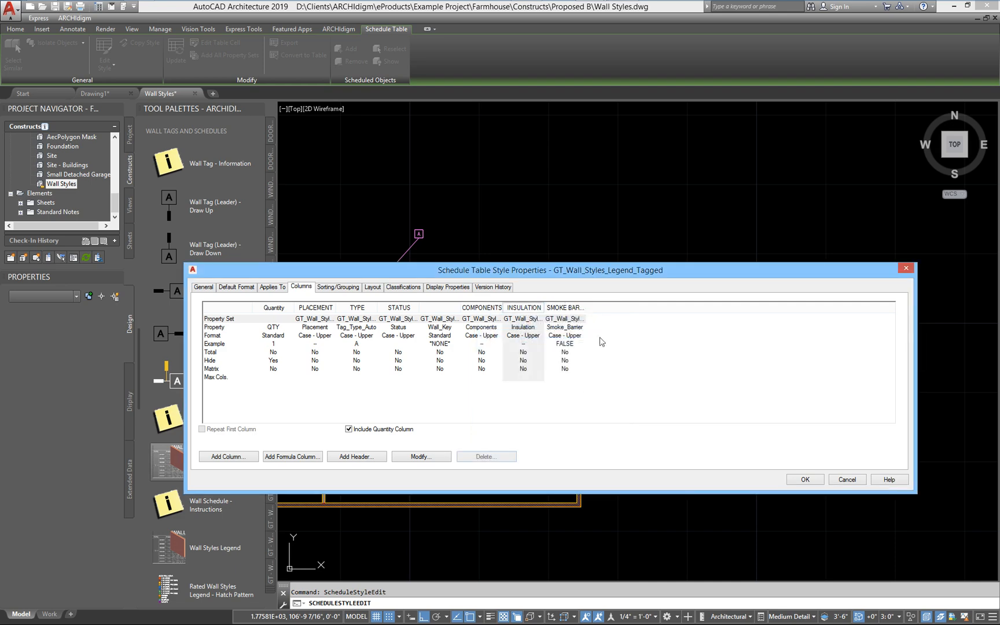
- Remove the SMOKE BARRIER column, apply the schedule table style and check the resulting wall legend
{"action": "left_click", "coordinate": [572, 307]}
{"action": "left_click", "coordinate": [485, 458]}
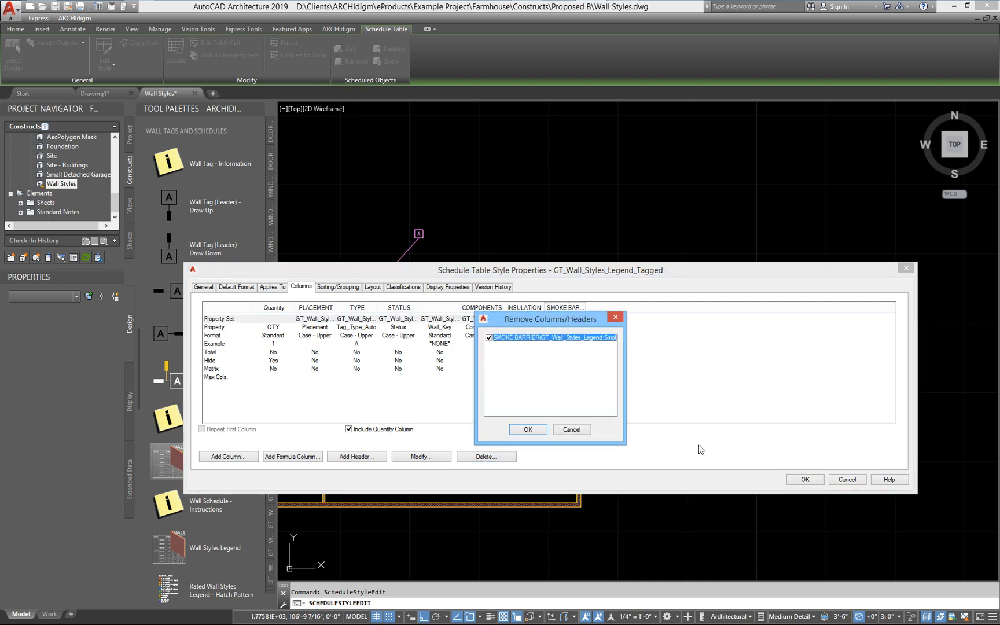
{"action": "left_click", "coordinate": [528, 429]}
{"action": "left_click", "coordinate": [804, 480]}
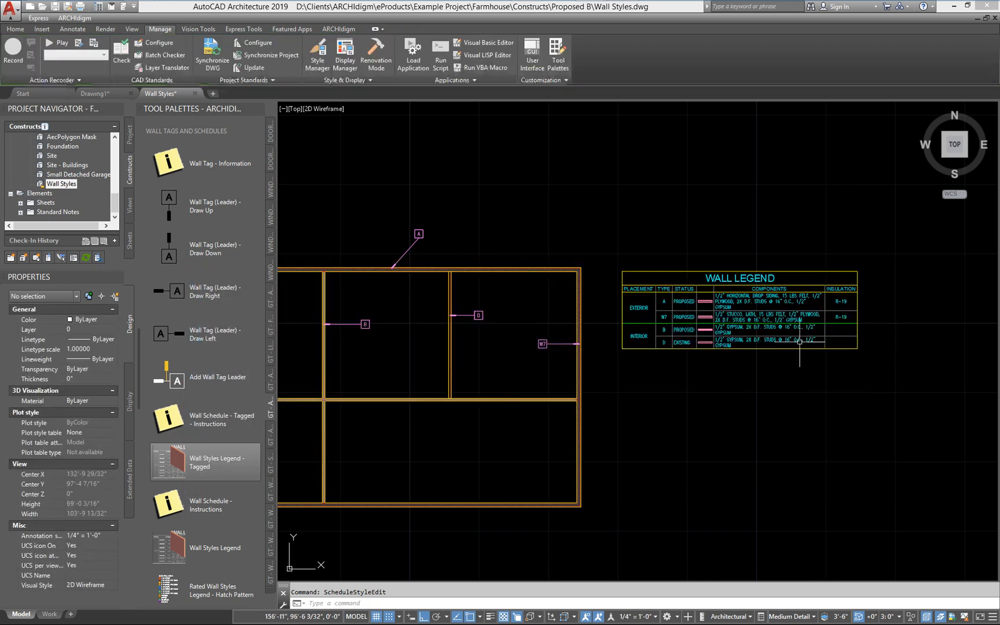
{"action": "scroll", "coordinate": [776, 337], "scroll_direction": "up", "scroll_amount": 4}
{"action": "mouse_move", "coordinate": [776, 337]}
{"action": "middle_mouse_down"}
{"action": "mouse_move", "coordinate": [677, 381]}
{"action": "mouse_move", "coordinate": [706, 401]}
{"action": "middle_mouse_up"}
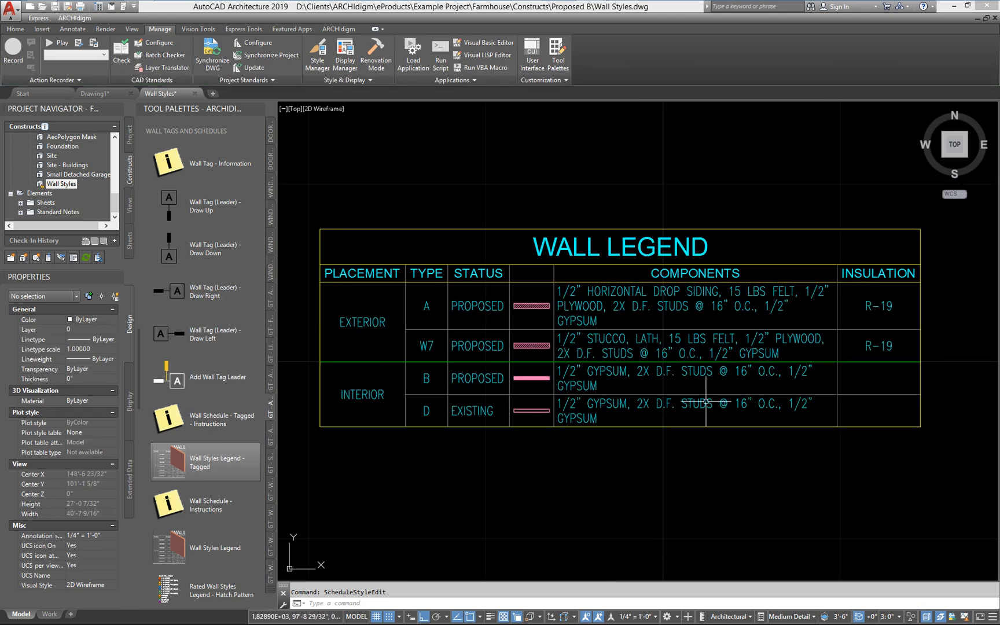
- Compare the wall tags in the floor plan with the types listed in the wall legend
{"action": "scroll", "coordinate": [706, 401], "scroll_direction": "down", "scroll_amount": 2}
{"action": "scroll", "coordinate": [706, 401], "scroll_direction": "down", "scroll_amount": 4}
{"action": "middle_click_drag", "start_coordinate": [528, 437], "coordinate": [627, 412]}
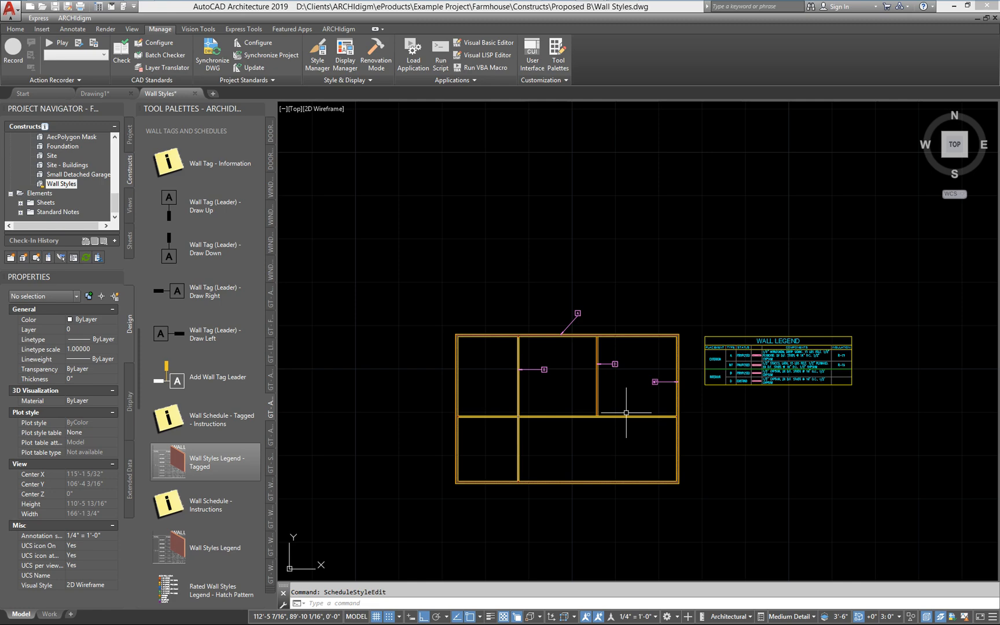
{"action": "scroll", "coordinate": [753, 371], "scroll_direction": "up", "scroll_amount": 2}
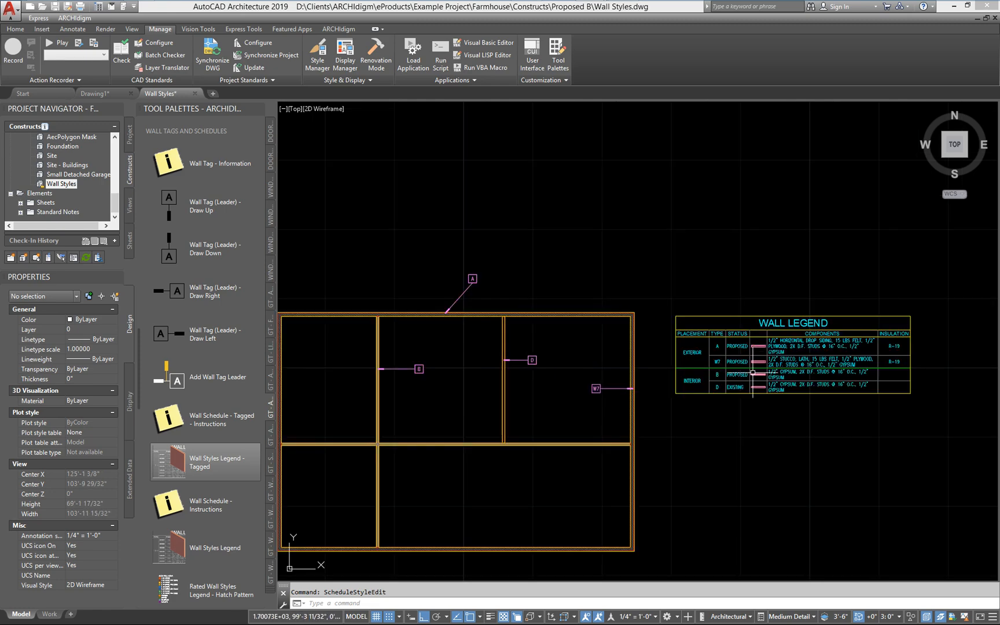
{"action": "mouse_move", "coordinate": [742, 428]}
{"action": "middle_mouse_down"}
{"action": "mouse_move", "coordinate": [661, 427]}
{"action": "mouse_move", "coordinate": [803, 413]}
{"action": "middle_mouse_up"}
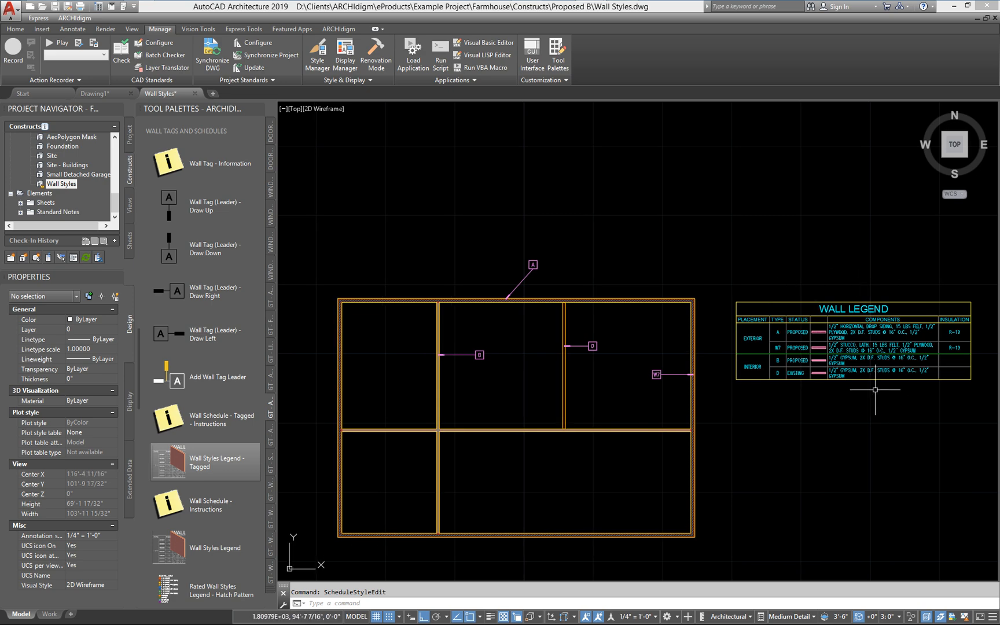
{"action": "mouse_move", "coordinate": [802, 331]}
{"action": "middle_mouse_down"}
{"action": "mouse_move", "coordinate": [746, 333]}
{"action": "mouse_move", "coordinate": [792, 338]}
{"action": "middle_mouse_up"}
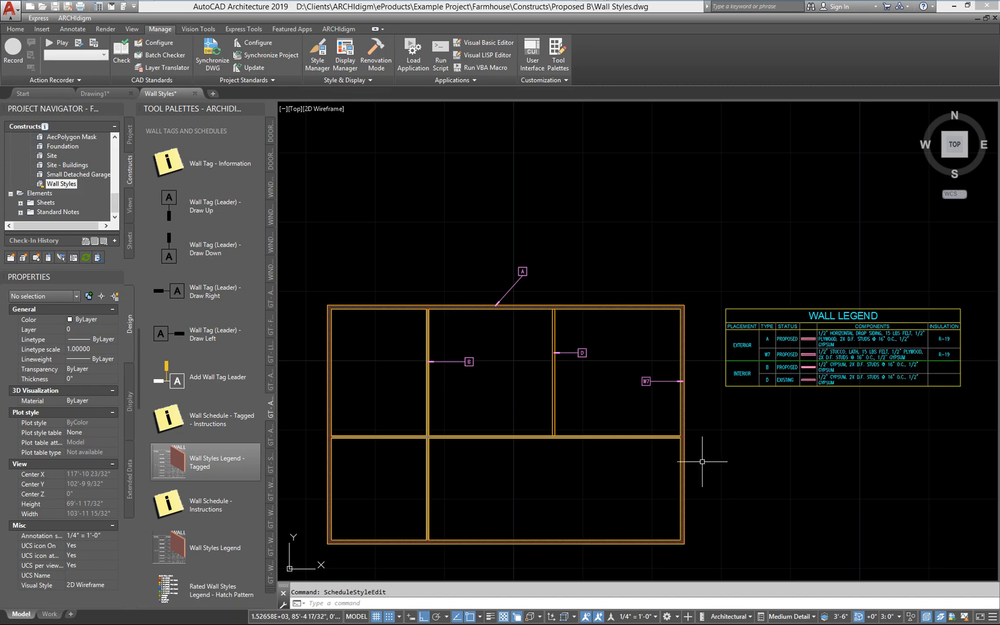
{"action": "scroll", "coordinate": [701, 462], "scroll_direction": "up", "scroll_amount": 4}
{"action": "mouse_move", "coordinate": [535, 190]}
{"action": "middle_mouse_down"}
{"action": "mouse_move", "coordinate": [598, 315]}
{"action": "mouse_move", "coordinate": [667, 336]}
{"action": "middle_mouse_up"}
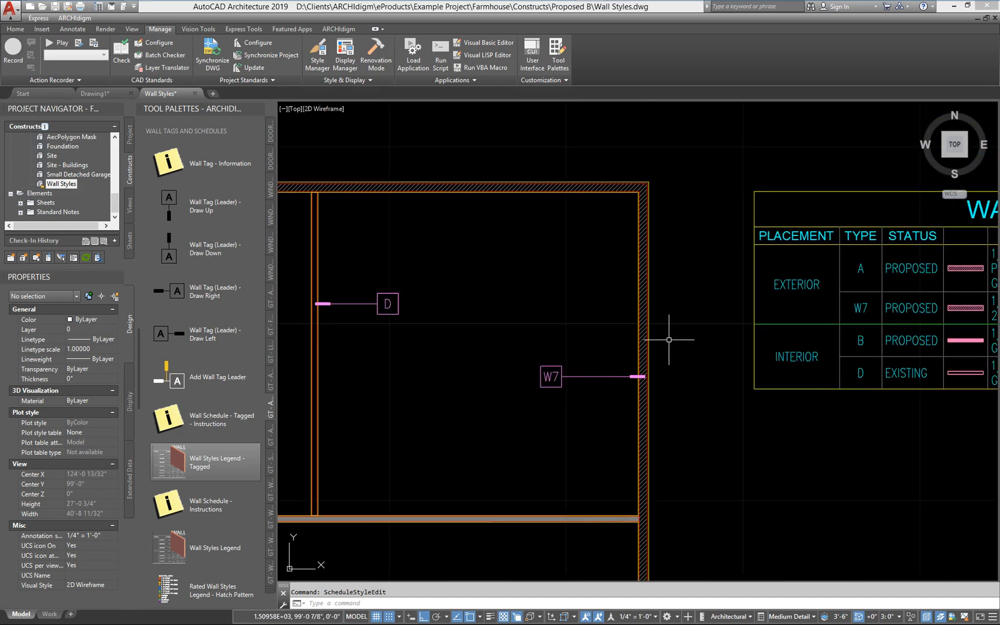
{"action": "mouse_move", "coordinate": [353, 315]}
{"action": "middle_mouse_down"}
{"action": "mouse_move", "coordinate": [546, 302]}
{"action": "mouse_move", "coordinate": [526, 303]}
{"action": "middle_mouse_up"}
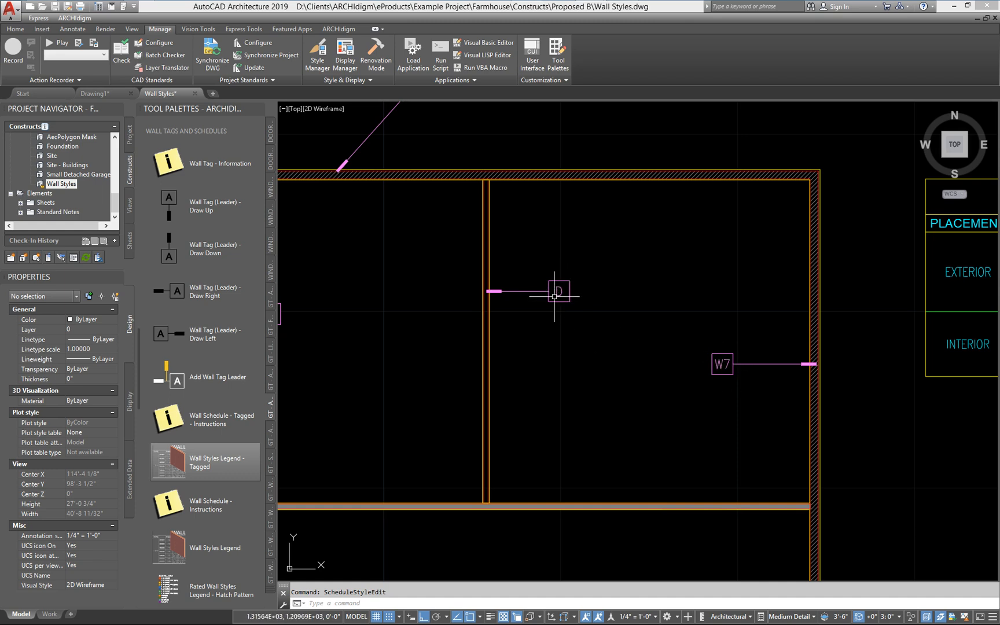
{"action": "middle_click_drag", "start_coordinate": [533, 305], "coordinate": [582, 317]}
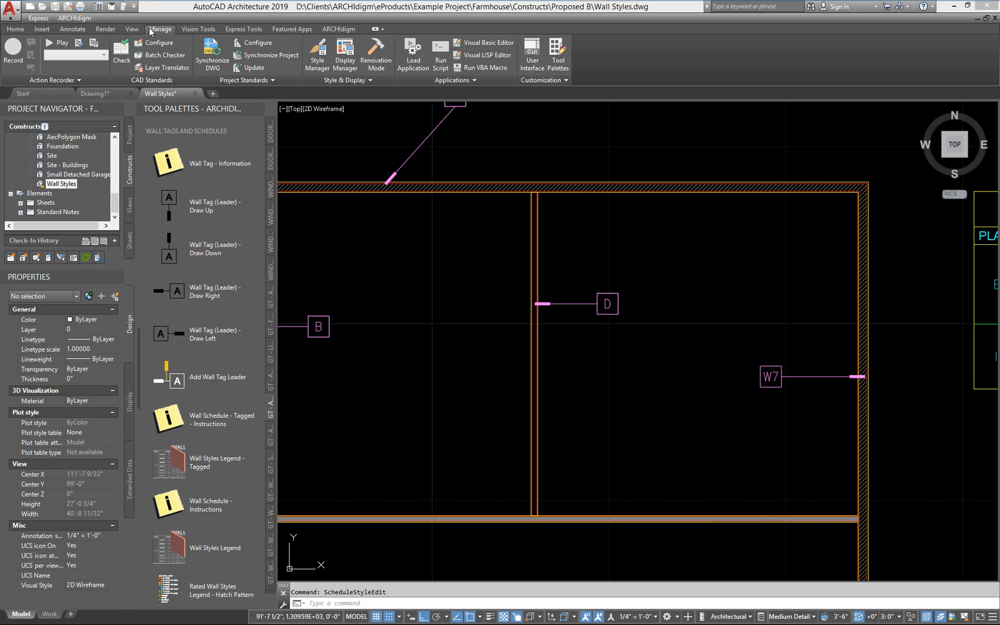
- Open the GT_Wall_Styles_Tag property set definition of Wall Styles.dwg in the Style Manager
{"action": "left_click", "coordinate": [318, 58]}
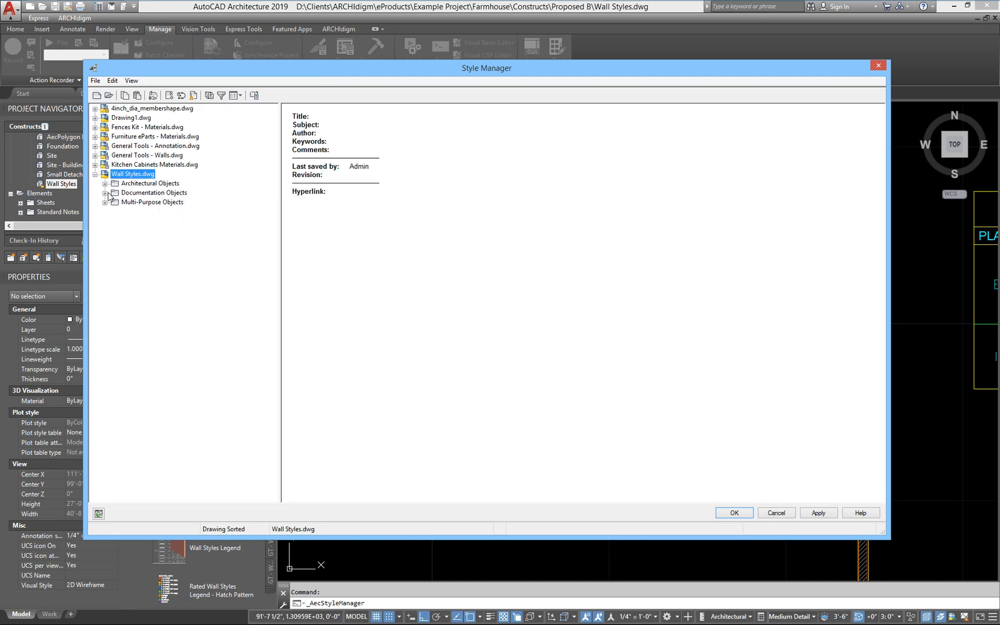
{"action": "left_click", "coordinate": [105, 193]}
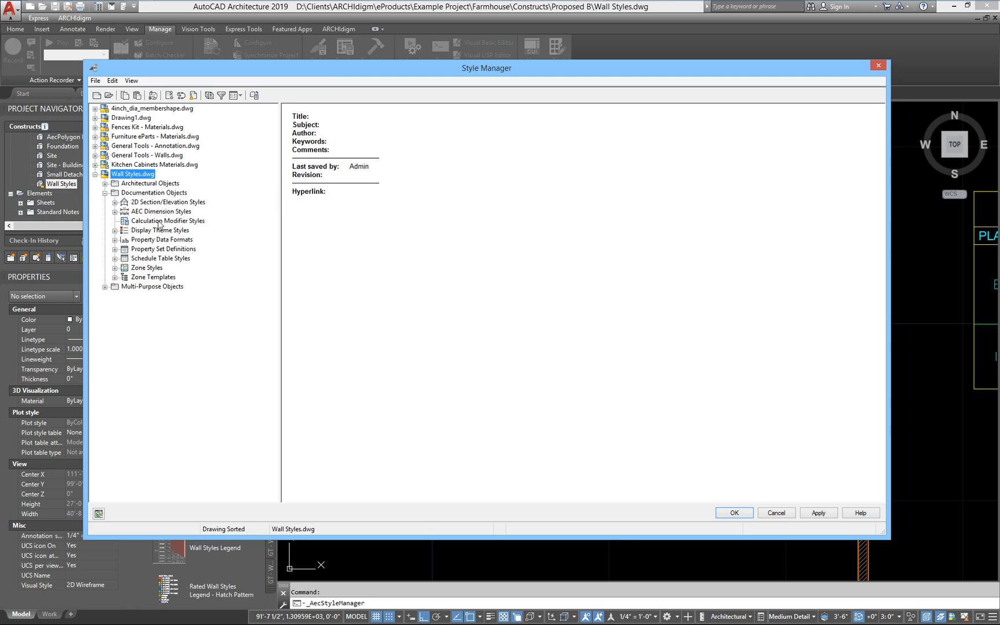
{"action": "left_click", "coordinate": [150, 250]}
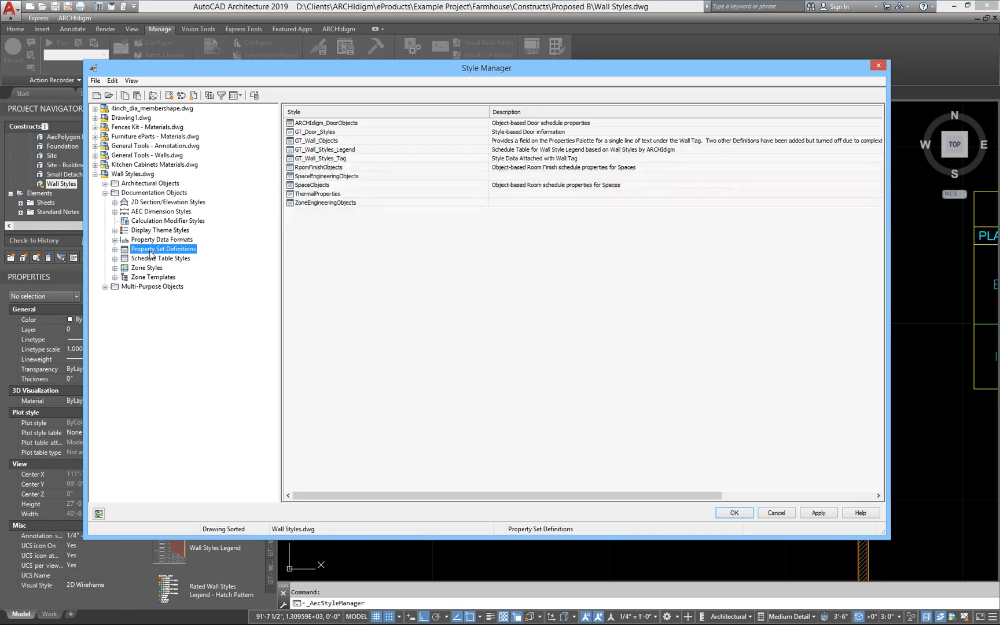
{"action": "left_click", "coordinate": [115, 250]}
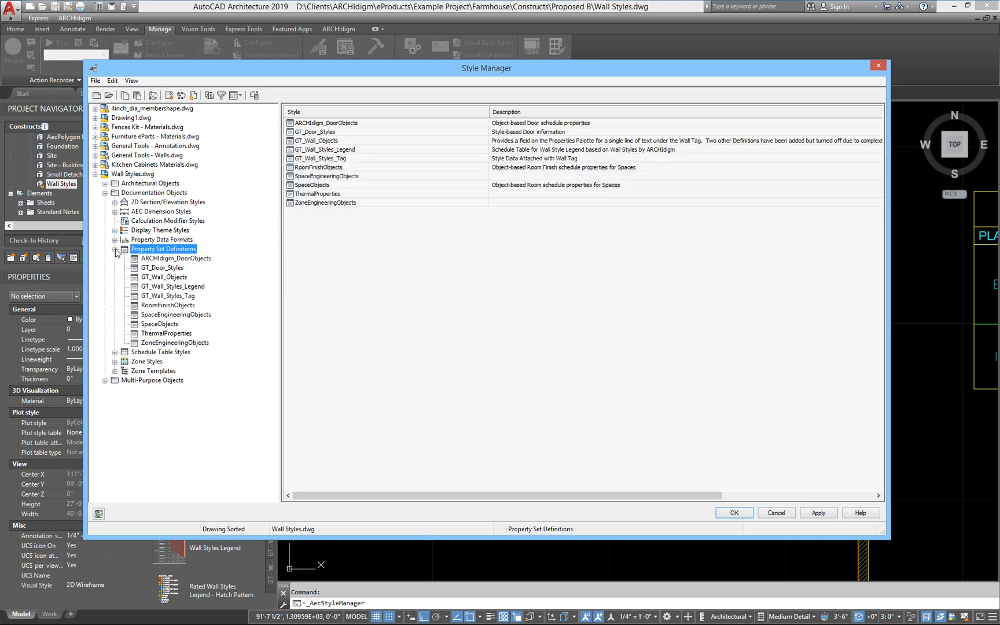
{"action": "left_click", "coordinate": [168, 295]}
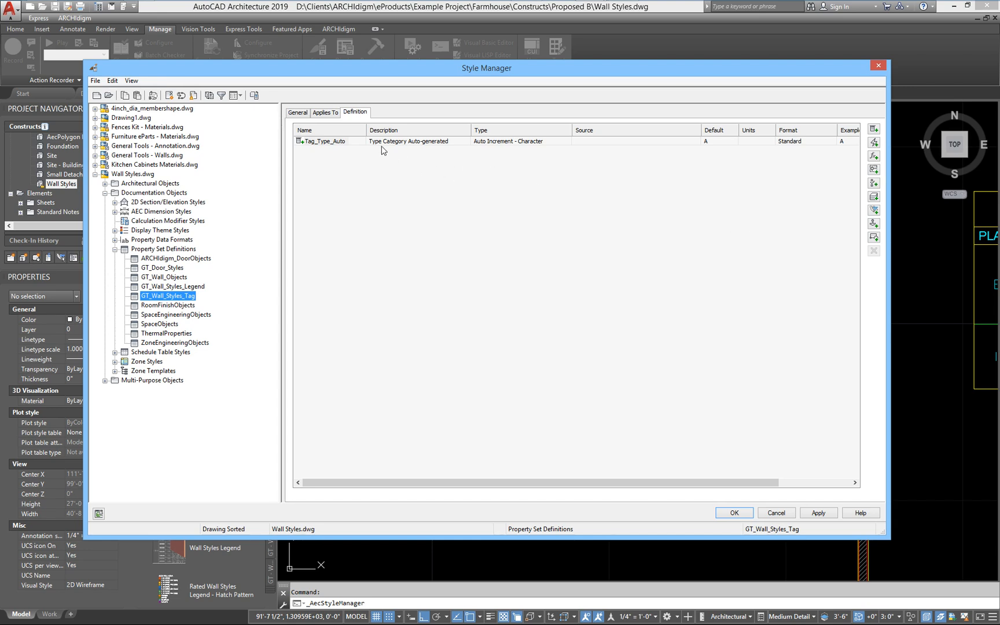
- Review the data types available for Tag_Type_Auto and resize the columns and Style Manager window to show all settings
{"action": "left_click_drag", "start_coordinate": [366, 131], "coordinate": [362, 132]}
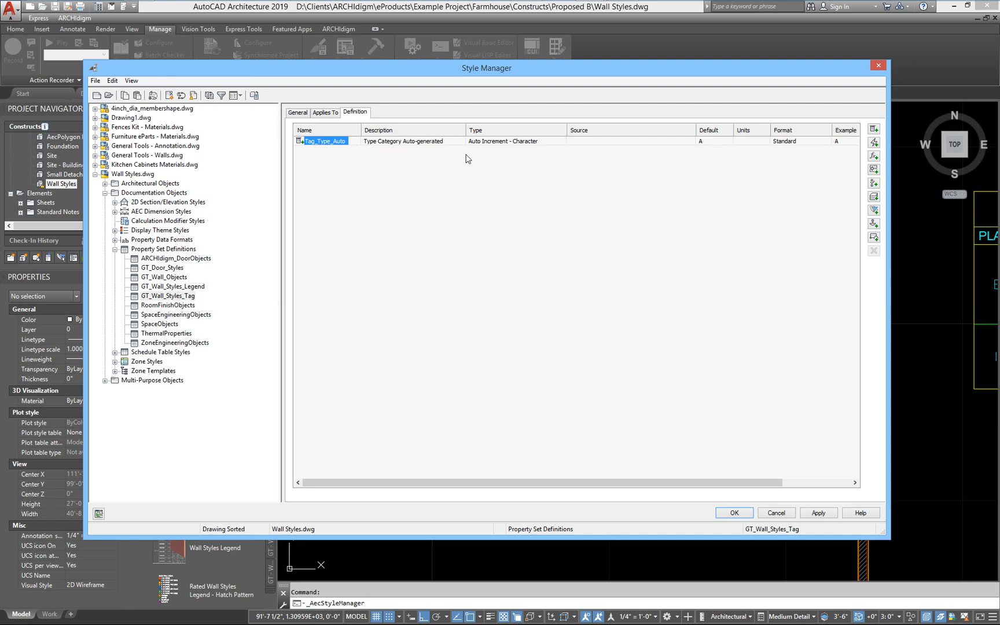
{"action": "left_click", "coordinate": [549, 143]}
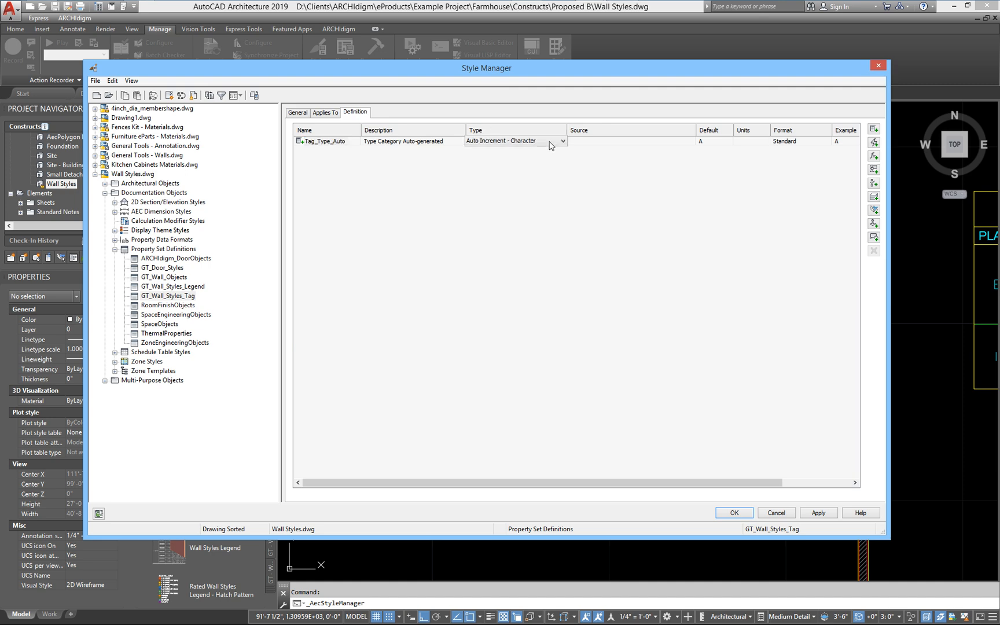
{"action": "left_click", "coordinate": [550, 141]}
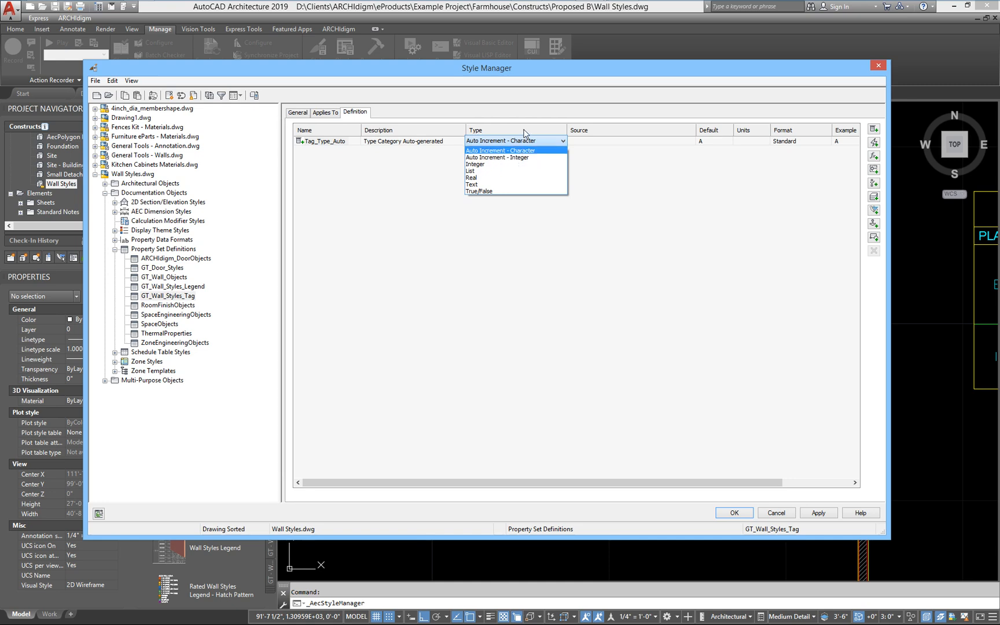
{"action": "left_click", "coordinate": [525, 134]}
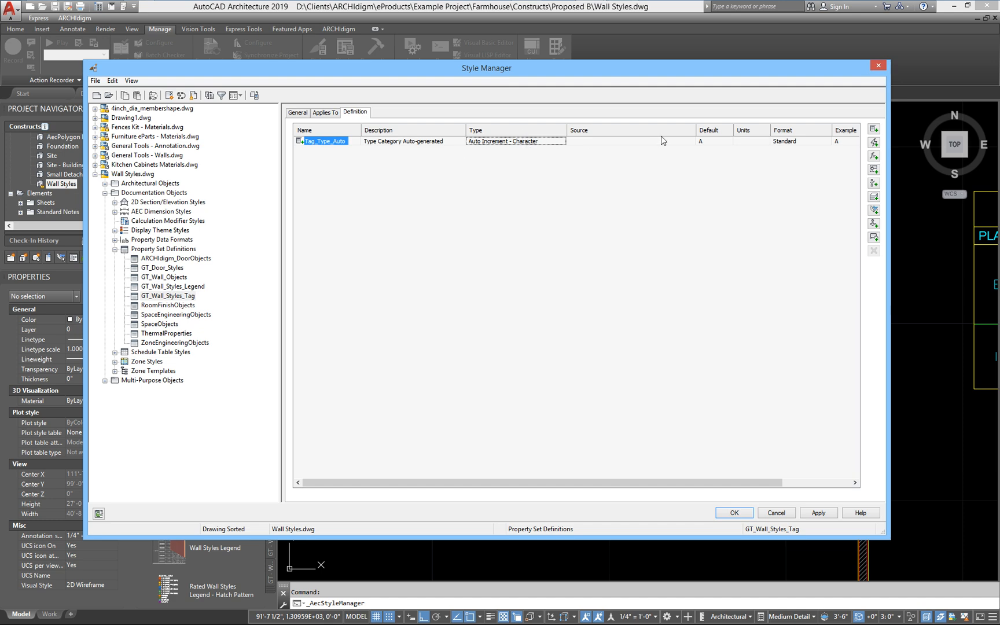
{"action": "left_click_drag", "start_coordinate": [697, 130], "coordinate": [630, 129]}
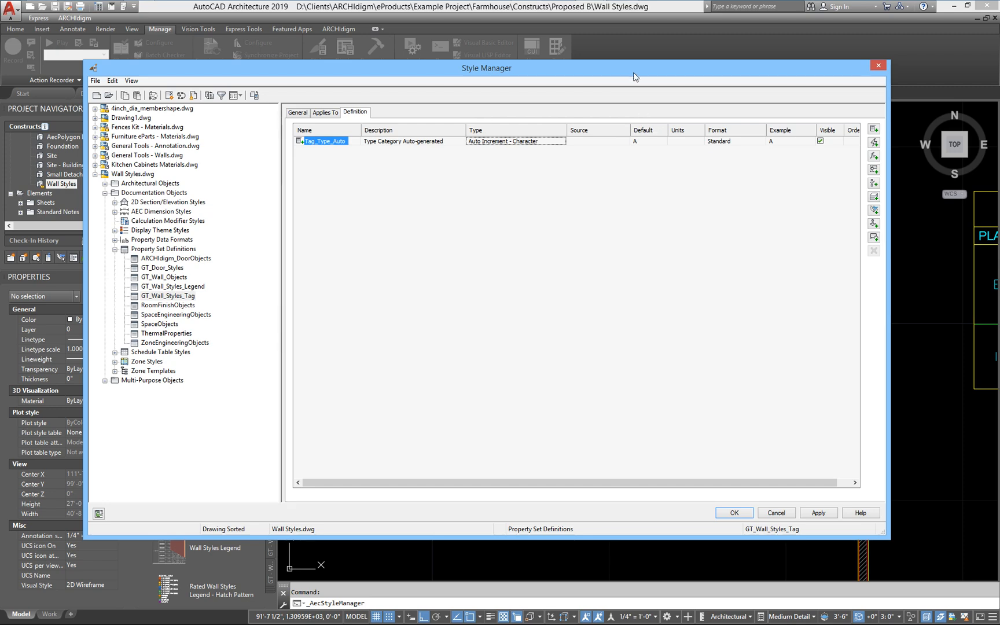
{"action": "left_click_drag", "start_coordinate": [634, 74], "coordinate": [602, 74]}
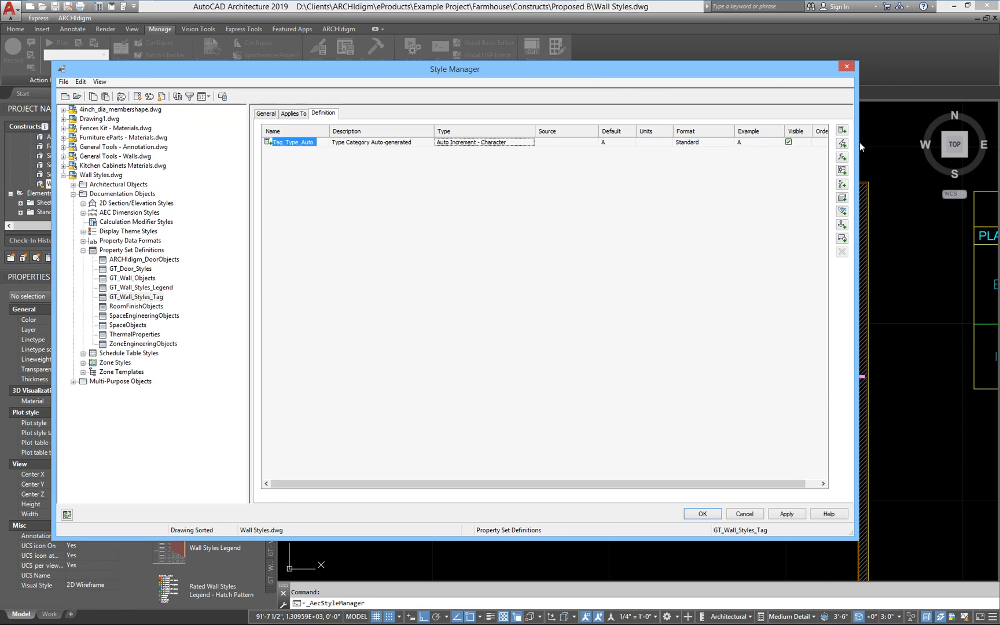
{"action": "left_click_drag", "start_coordinate": [857, 143], "coordinate": [918, 144]}
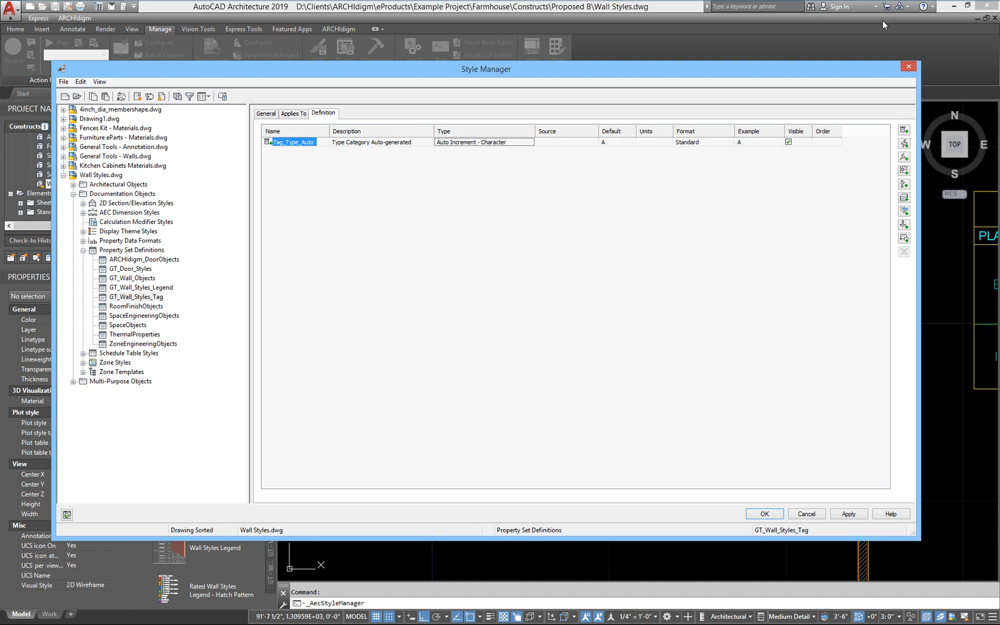
- Review the formats available for the Tag_Type_Auto property, keeping Standard selected
{"action": "left_click", "coordinate": [699, 142]}
{"action": "left_click", "coordinate": [699, 143]}
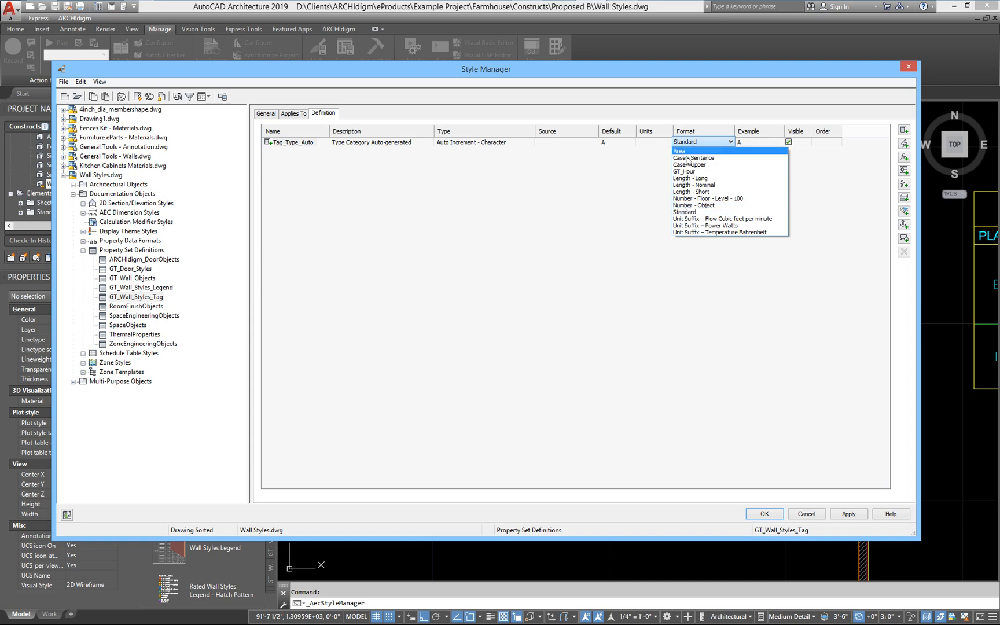
{"action": "left_click", "coordinate": [694, 213]}
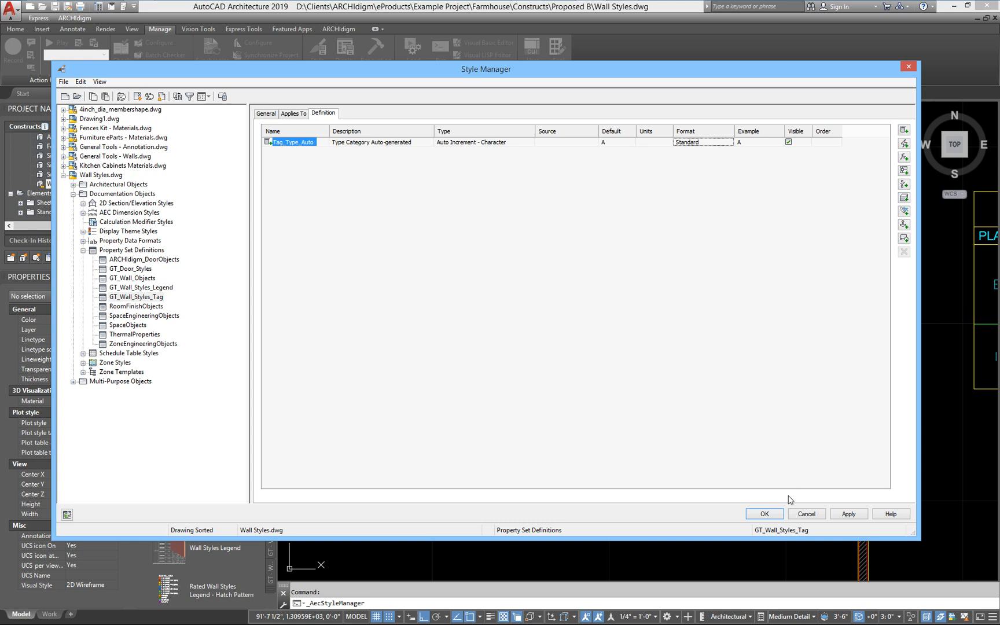
- Examine the Standard property data format, duplicate it within Property Data Formats and select the copy
{"action": "left_click", "coordinate": [83, 241]}
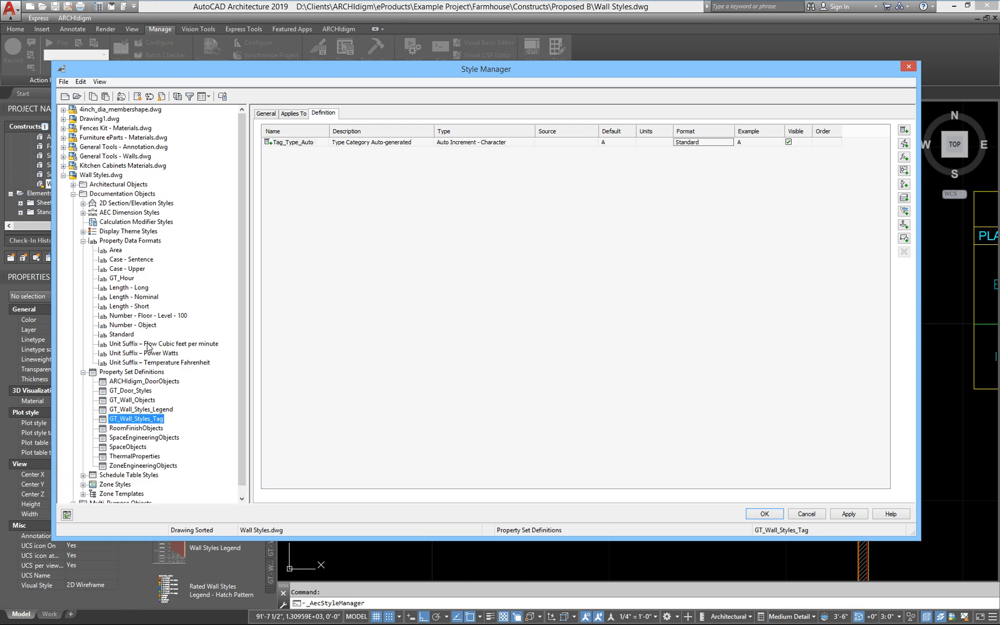
{"action": "left_click", "coordinate": [122, 335]}
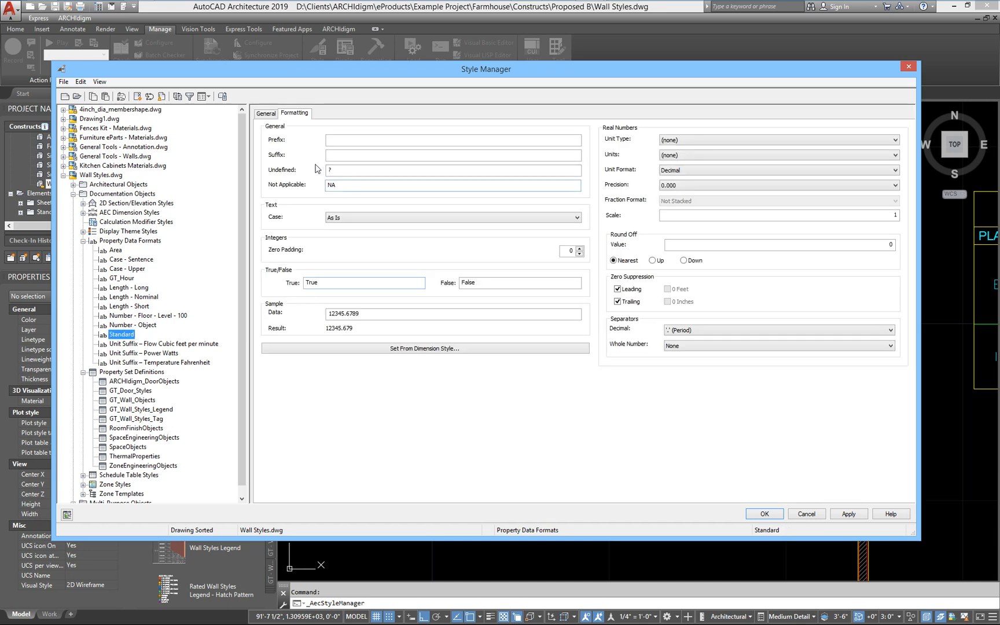
{"action": "left_click", "coordinate": [343, 141]}
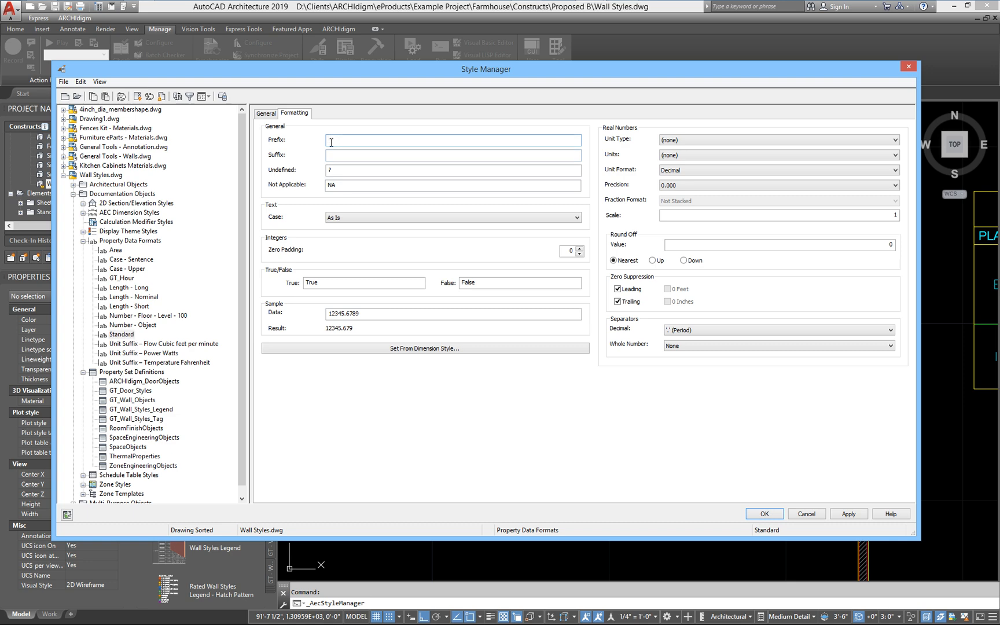
{"action": "type", "text": "W"}
{"action": "left_click", "coordinate": [118, 335]}
{"action": "left_click_drag", "start_coordinate": [123, 338], "coordinate": [120, 238]}
{"action": "left_click", "coordinate": [133, 345]}
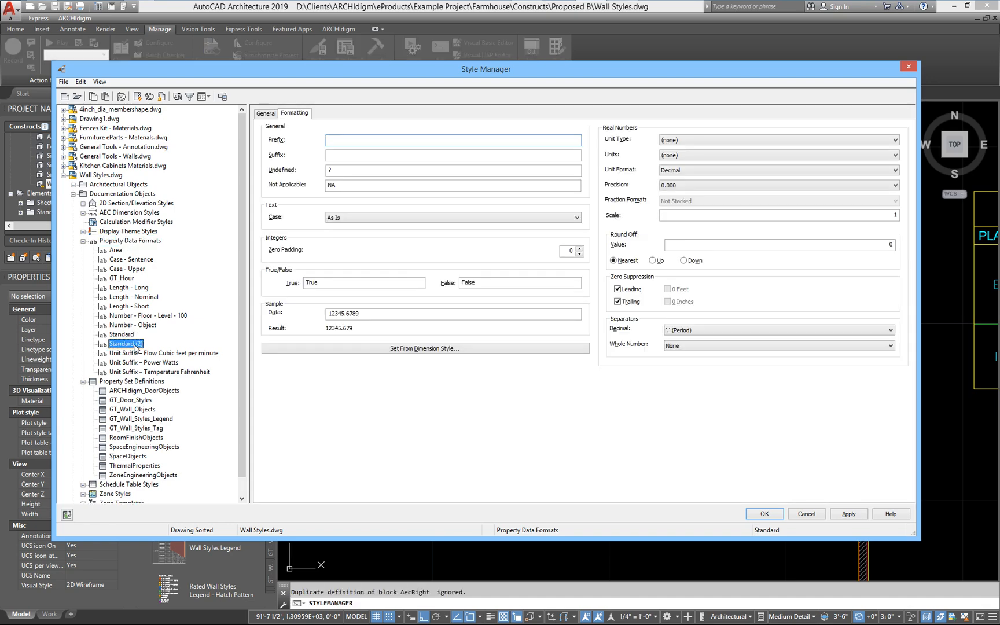
- Rename the copied property data format to Wall_Tag, set its prefix to W and apply it
{"action": "left_click", "coordinate": [266, 114]}
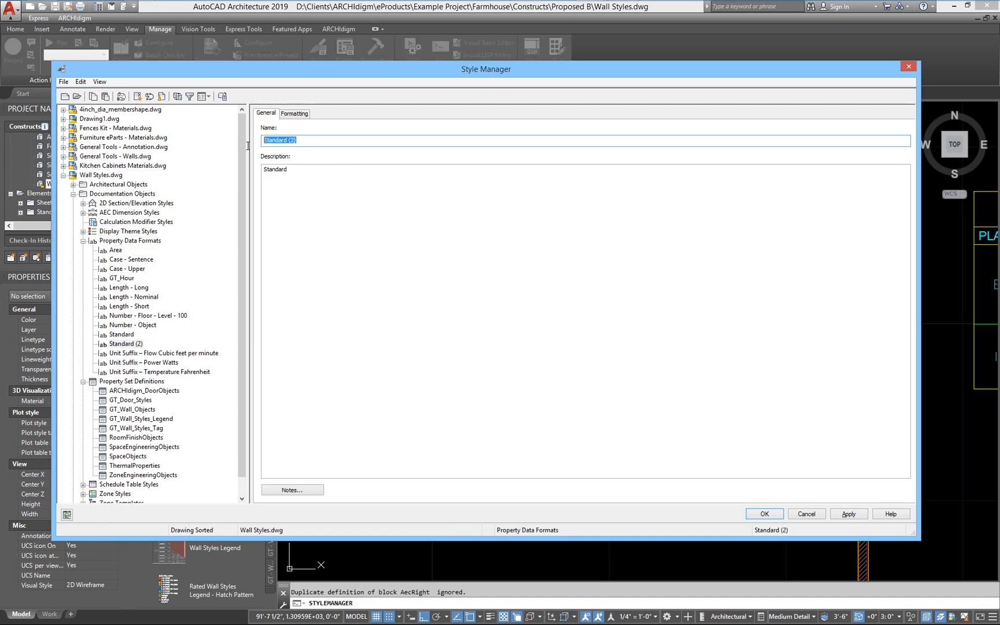
{"action": "left_click_drag", "start_coordinate": [299, 149], "coordinate": [260, 151]}
{"action": "type", "text": "Wall_Tag"}
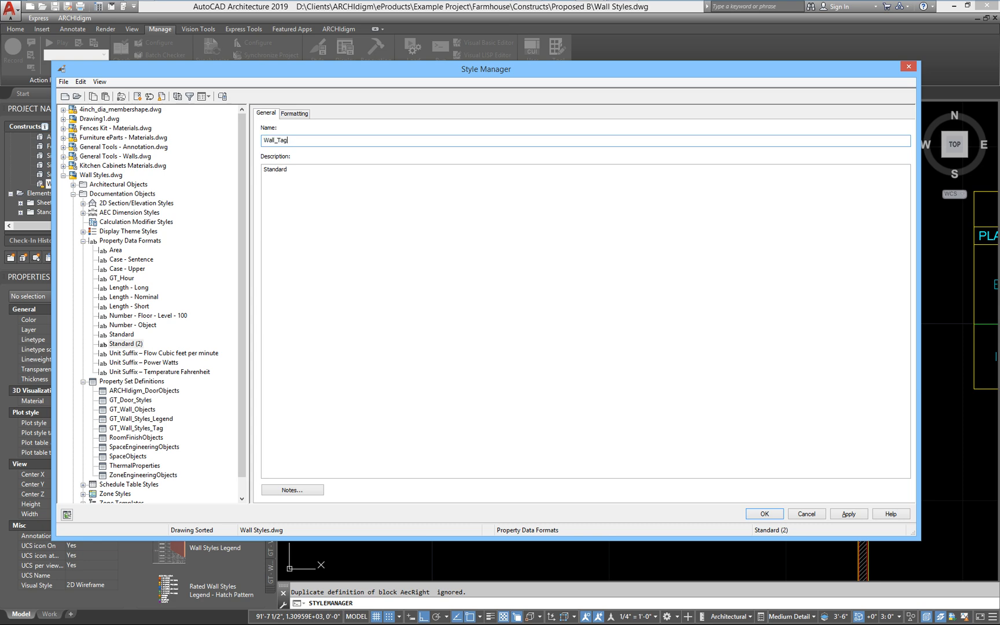
{"action": "left_click", "coordinate": [294, 114]}
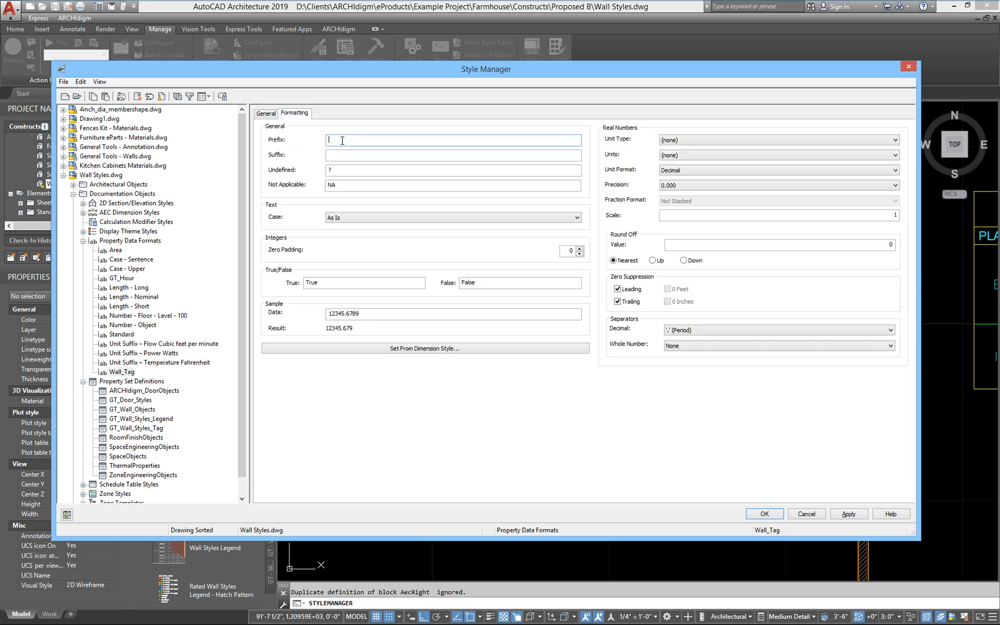
{"action": "type", "text": "W"}
{"action": "left_click", "coordinate": [844, 513]}
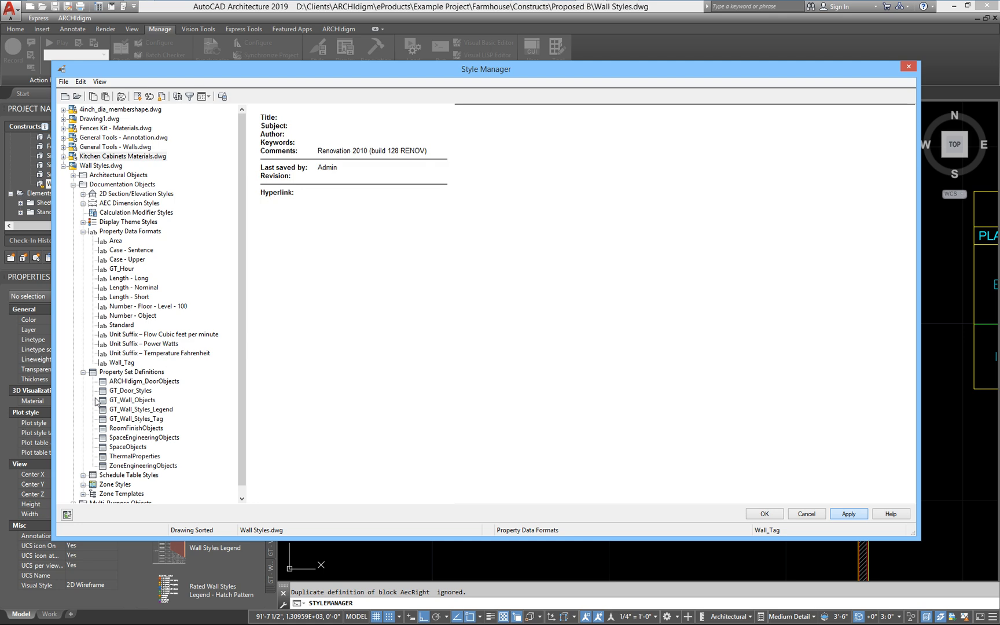
- Assign the Wall_Tag format to Tag_Type_Auto in GT_Wall_Styles_Tag, accept the change and check the tags in the plan
{"action": "left_click", "coordinate": [154, 427]}
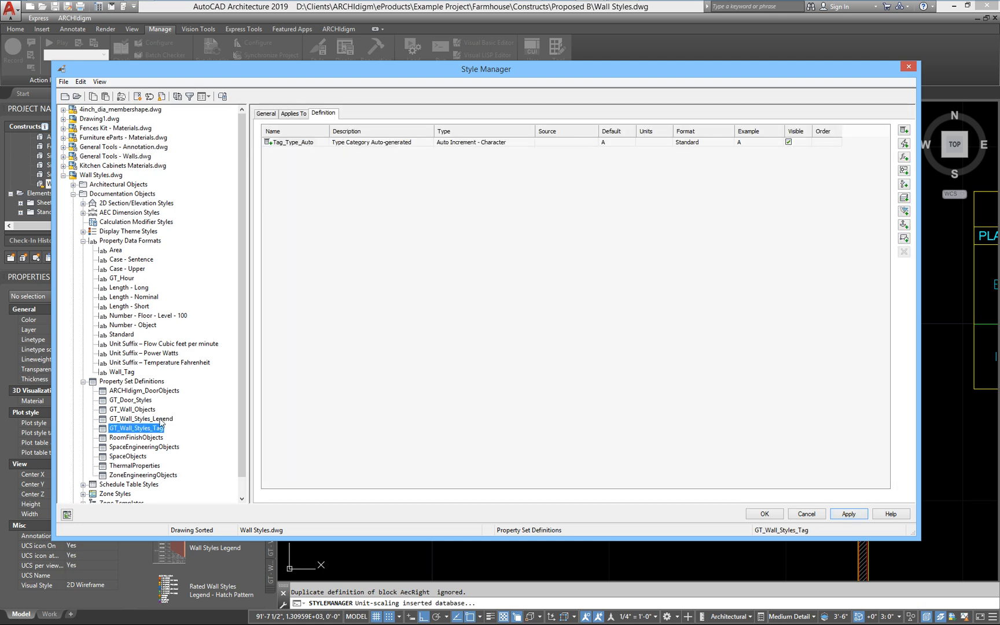
{"action": "left_click", "coordinate": [713, 145]}
{"action": "left_click", "coordinate": [712, 145]}
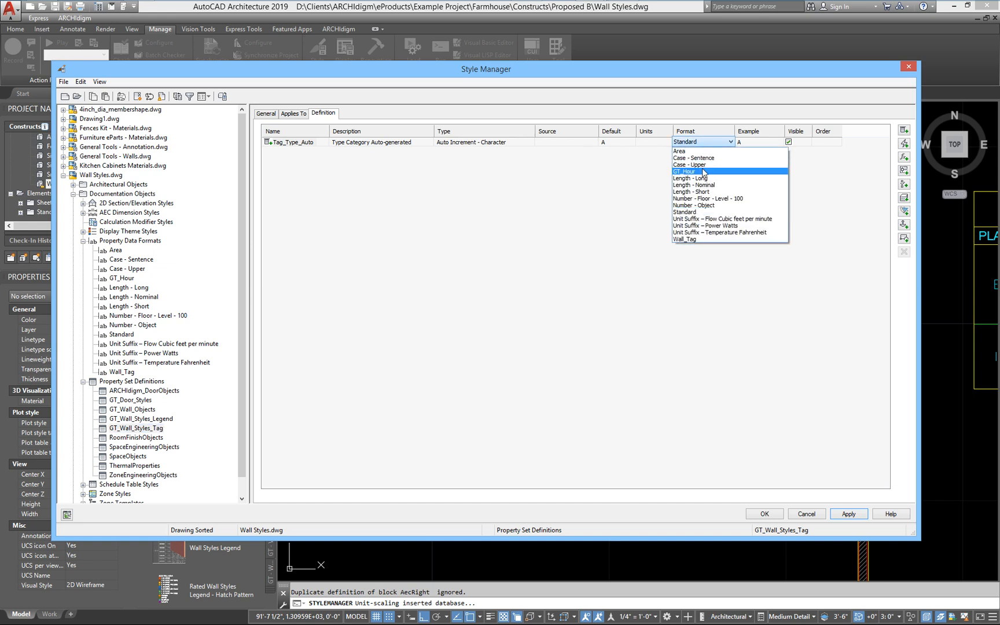
{"action": "left_click", "coordinate": [685, 240]}
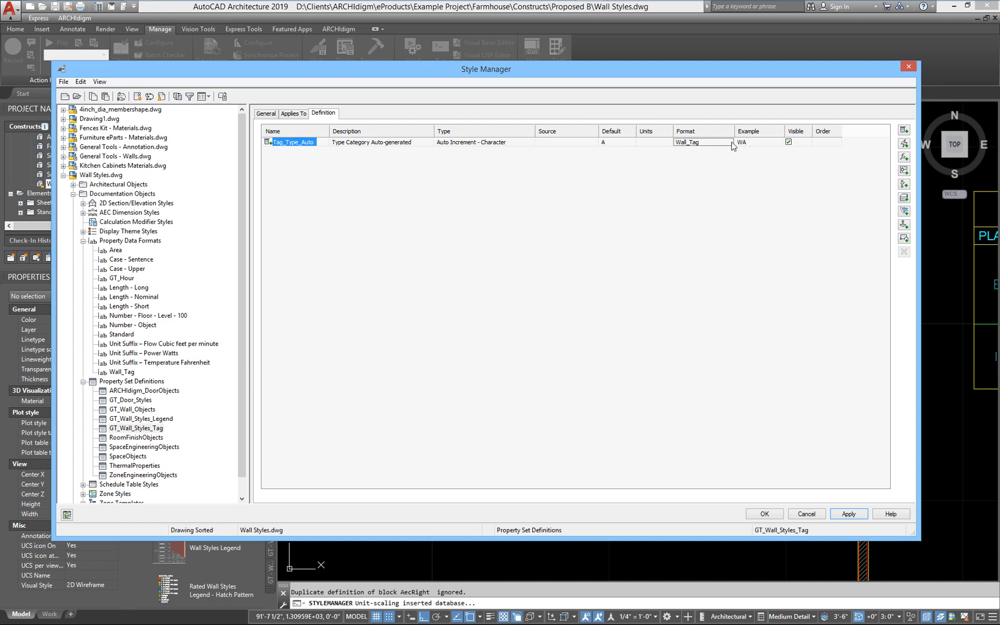
{"action": "left_click", "coordinate": [848, 514]}
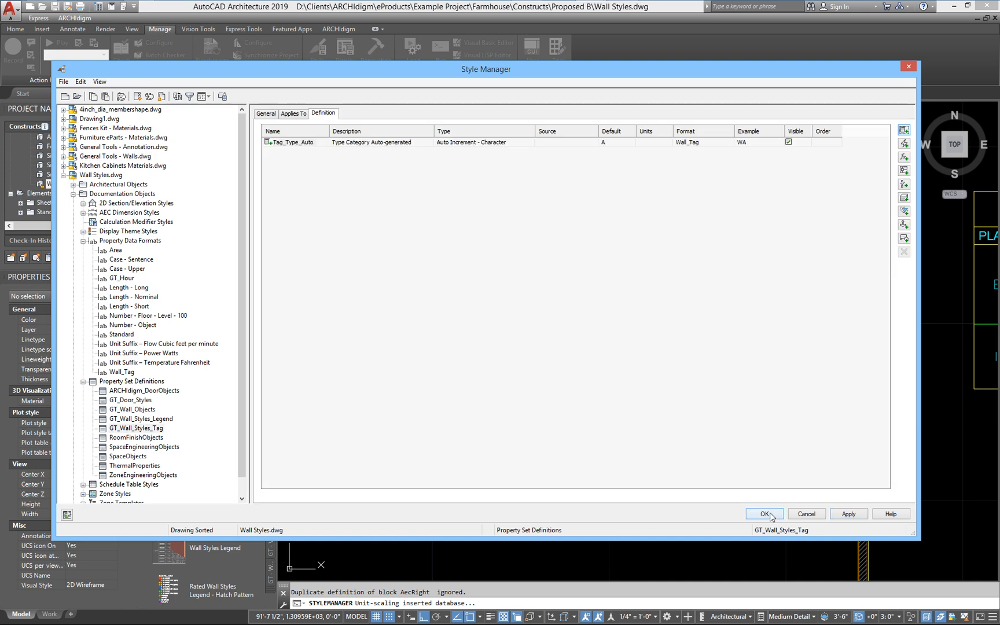
{"action": "left_click", "coordinate": [765, 514]}
{"action": "scroll", "coordinate": [614, 346], "scroll_direction": "down", "scroll_amount": 5}
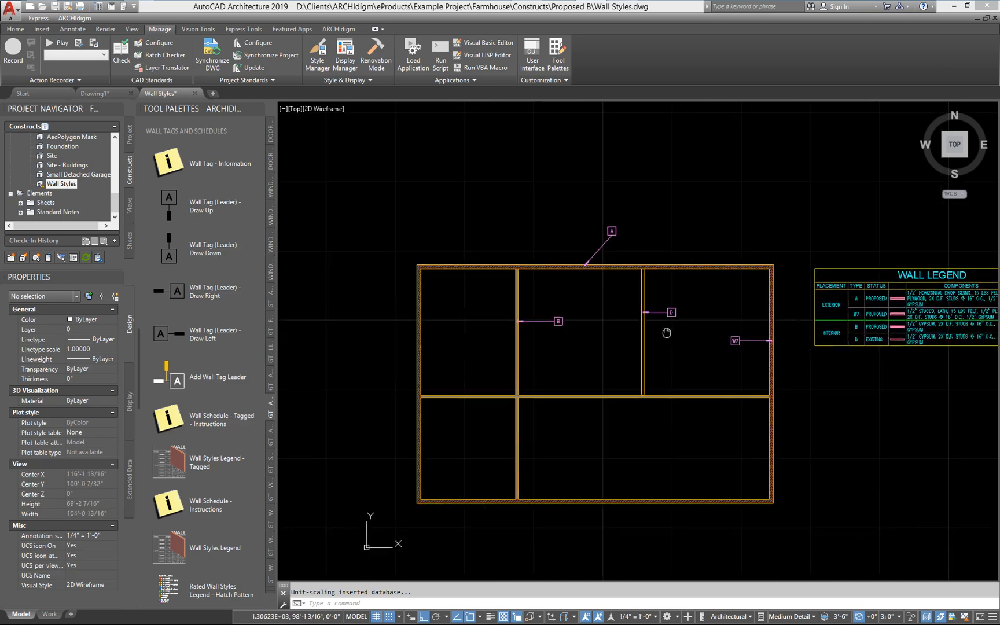
{"action": "middle_click_drag", "start_coordinate": [666, 333], "coordinate": [673, 330]}
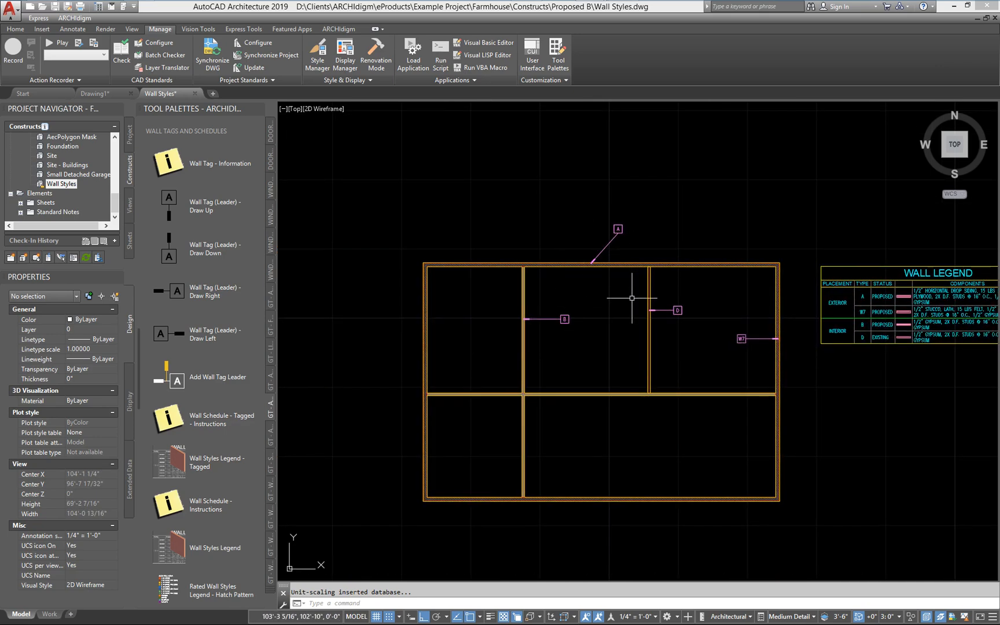
- Move the B wall tag about 6 inches straight up along its interior wall
{"action": "type", "text": "m"}
{"action": "key", "text": "Return"}
{"action": "left_click", "coordinate": [569, 344]}
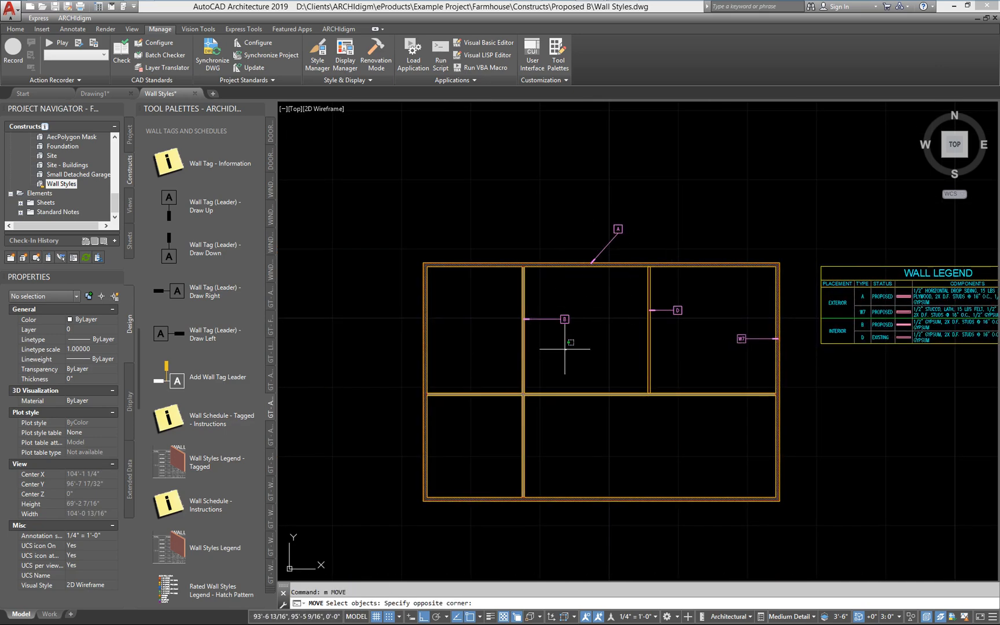
{"action": "left_click", "coordinate": [524, 306]}
{"action": "key", "text": "Return"}
{"action": "left_click", "coordinate": [572, 370]}
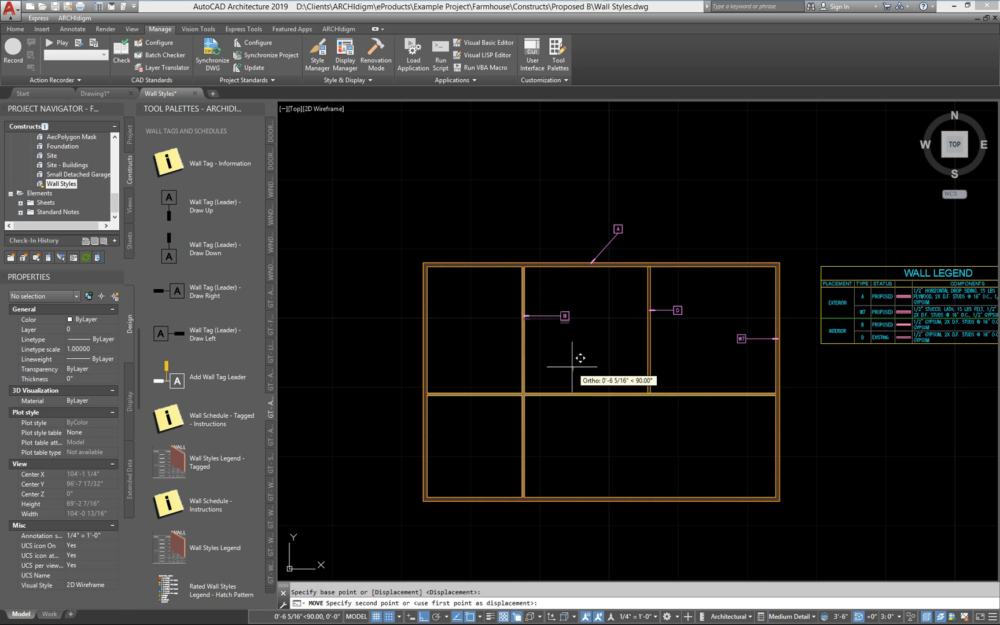
{"action": "left_click", "coordinate": [573, 365]}
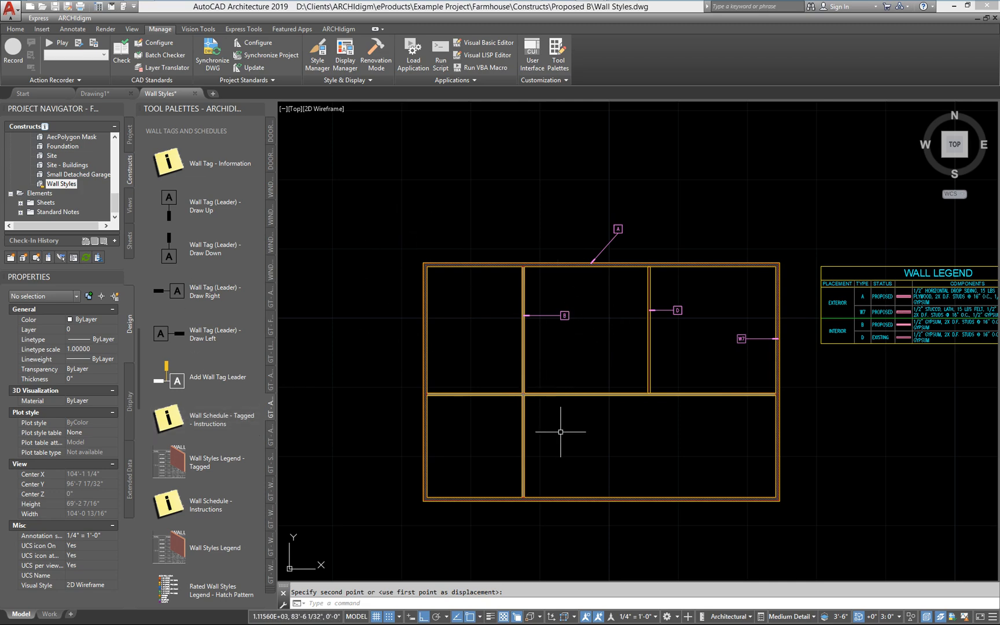
- Draw a horizontal wall about 13'-5" long below the floor plan with the Exterior_New_0.5_Metal_Corrugated_V tool from GT - WALLS - NEW
{"action": "middle_click_drag", "start_coordinate": [560, 432], "coordinate": [573, 373]}
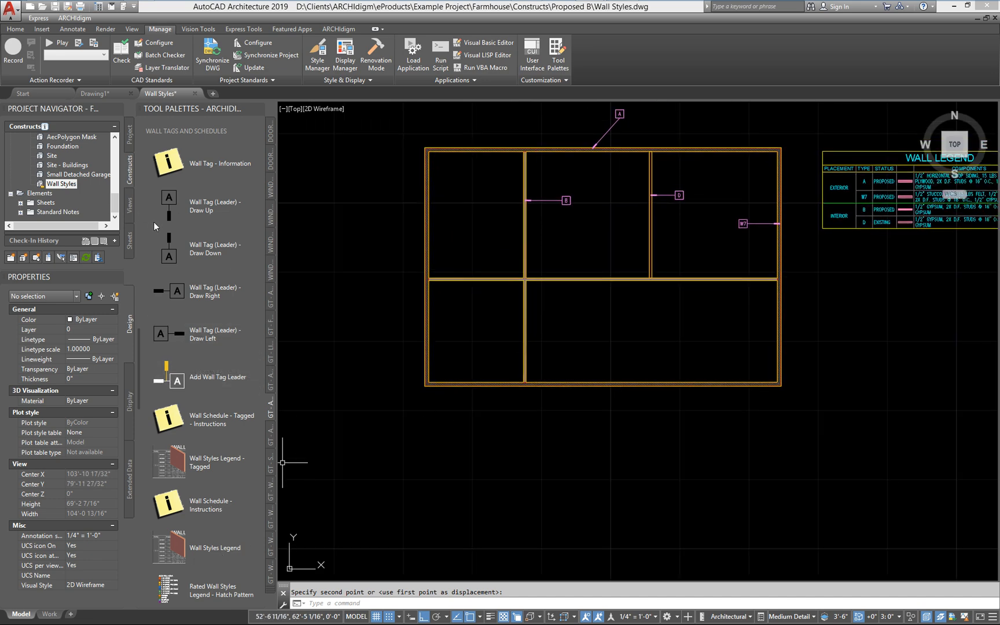
{"action": "left_click", "coordinate": [271, 592]}
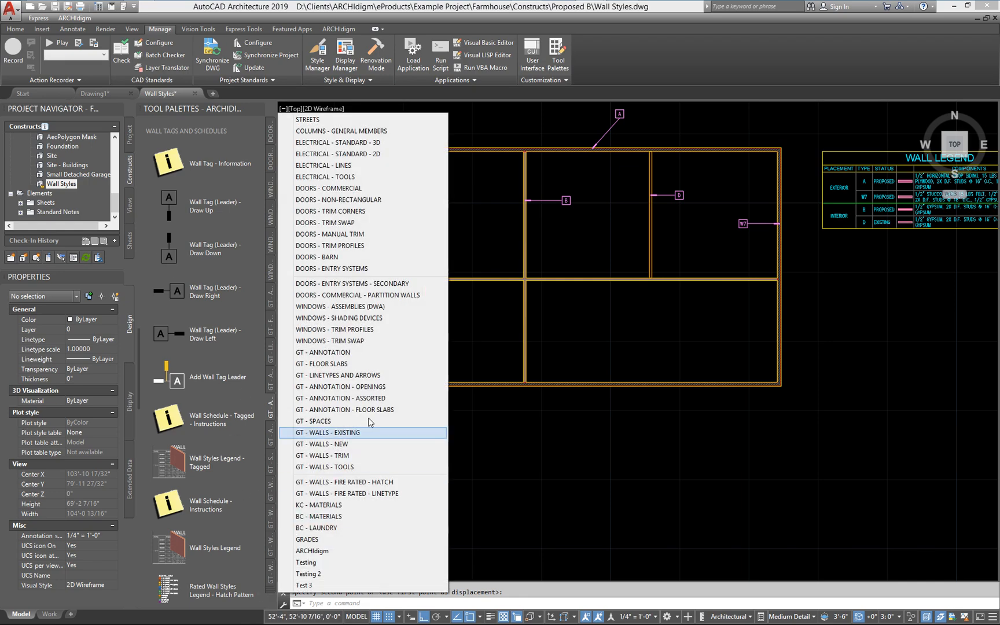
{"action": "left_click", "coordinate": [342, 444]}
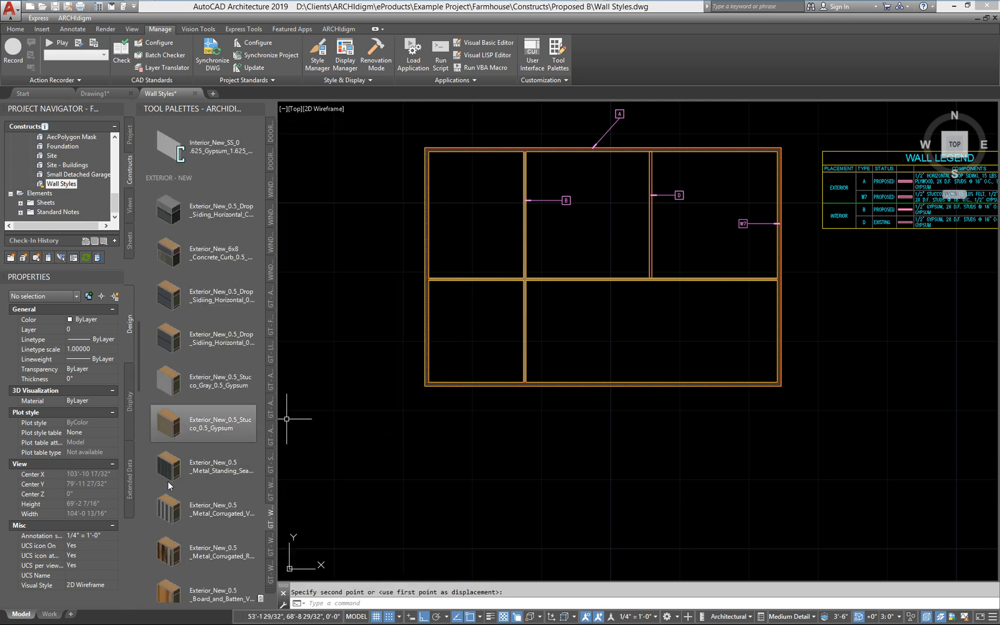
{"action": "left_click", "coordinate": [173, 511]}
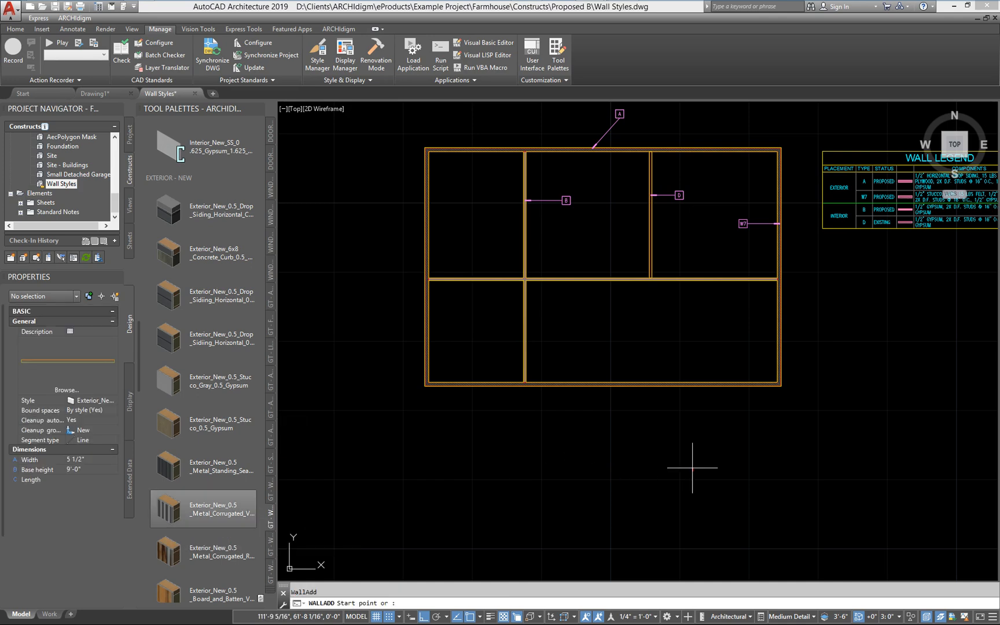
{"action": "left_click", "coordinate": [700, 440]}
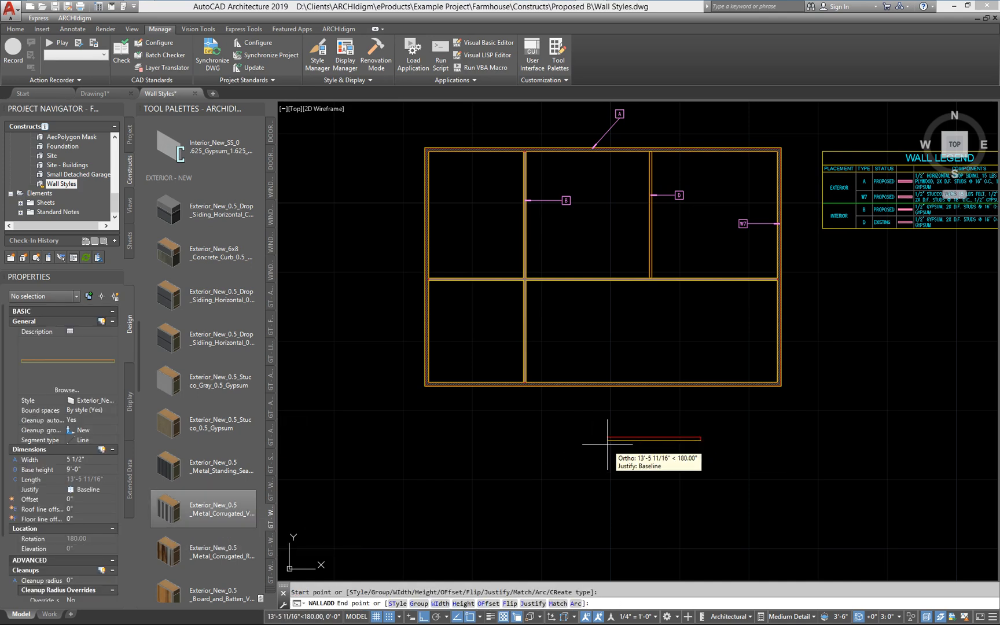
{"action": "key", "text": "Return"}
- Tag the new metal wall with Wall Tag (Leader) - Draw Down, placing the tag below it, and check the tag text
{"action": "left_click", "coordinate": [276, 594]}
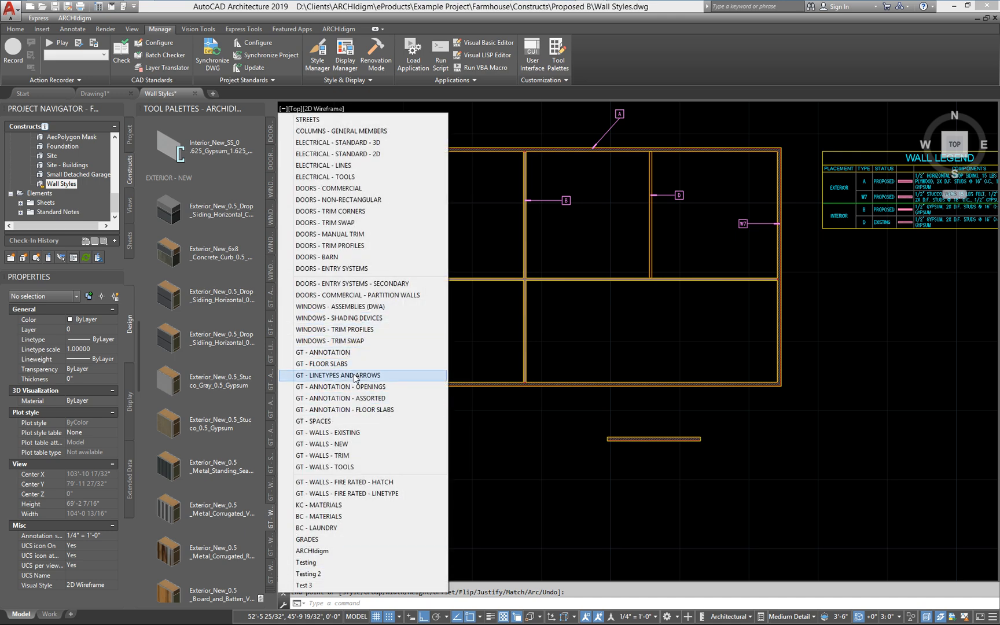
{"action": "left_click", "coordinate": [374, 400]}
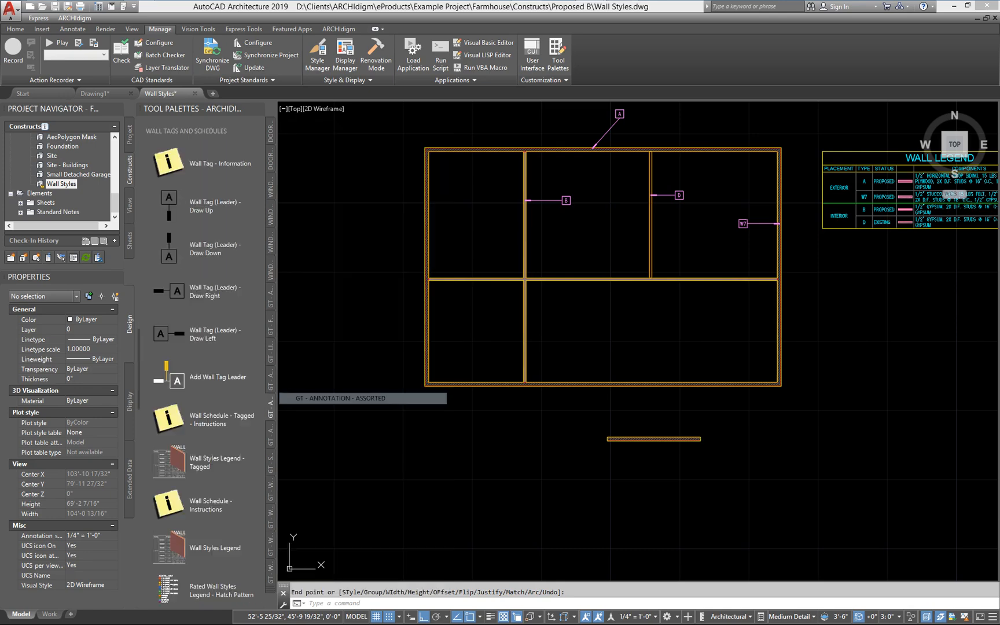
{"action": "left_click", "coordinate": [170, 245]}
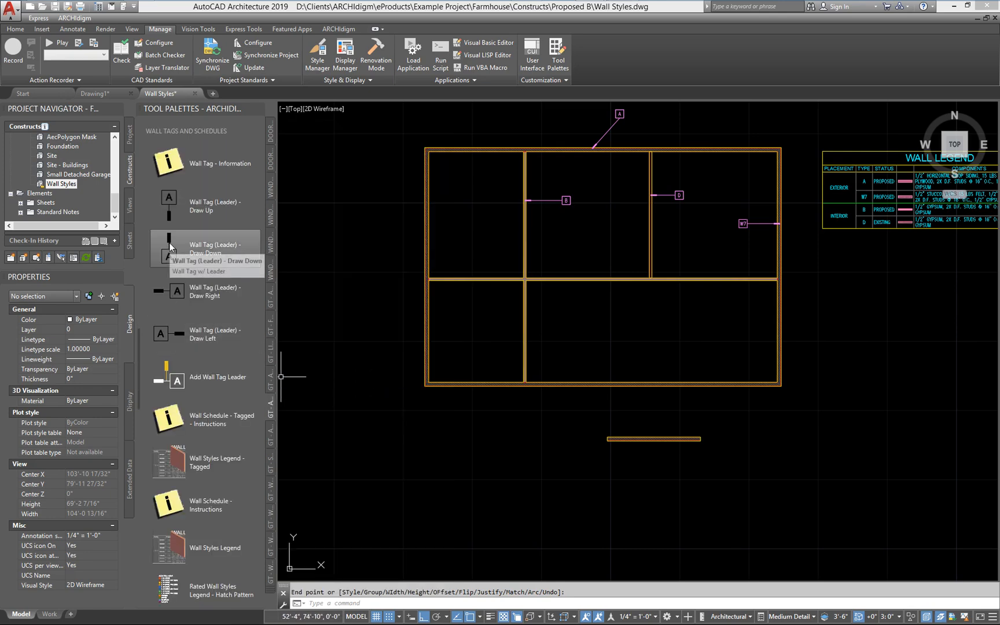
{"action": "left_click", "coordinate": [646, 439]}
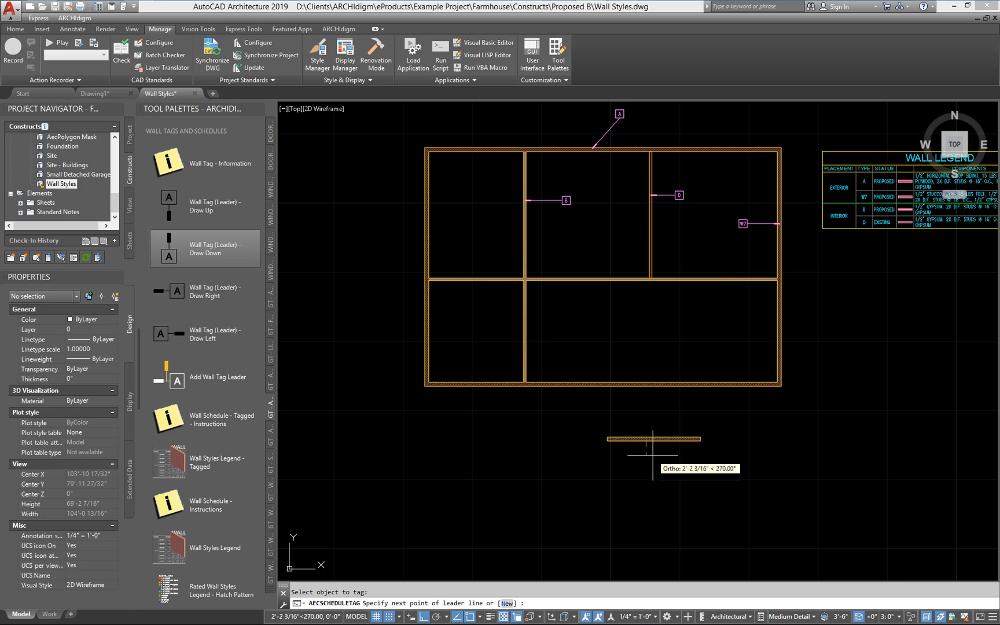
{"action": "left_click", "coordinate": [646, 465]}
{"action": "scroll", "coordinate": [683, 466], "scroll_direction": "up", "scroll_amount": 6}
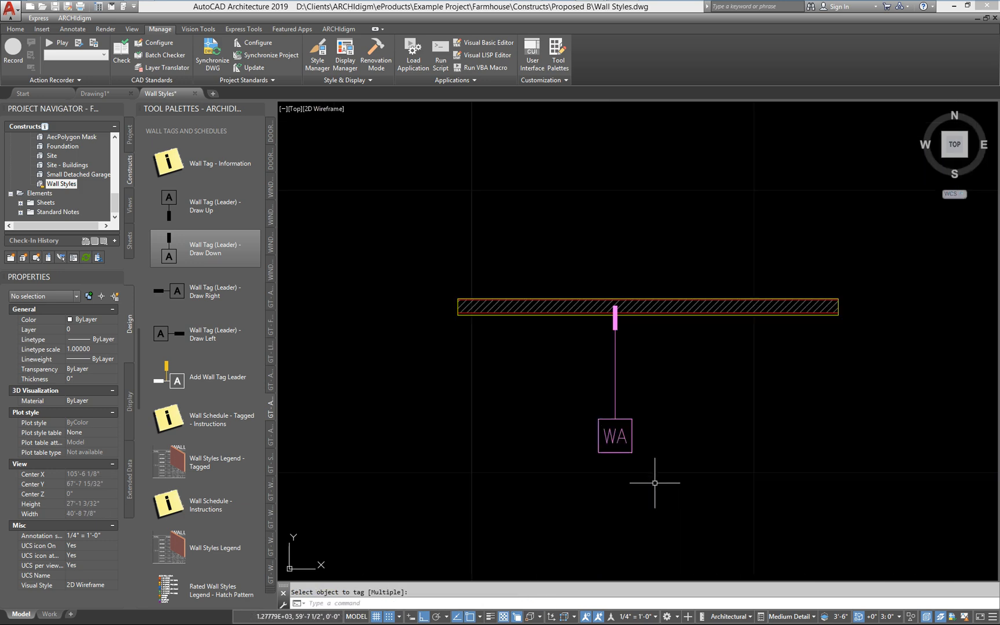
{"action": "middle_click_drag", "start_coordinate": [647, 480], "coordinate": [584, 486]}
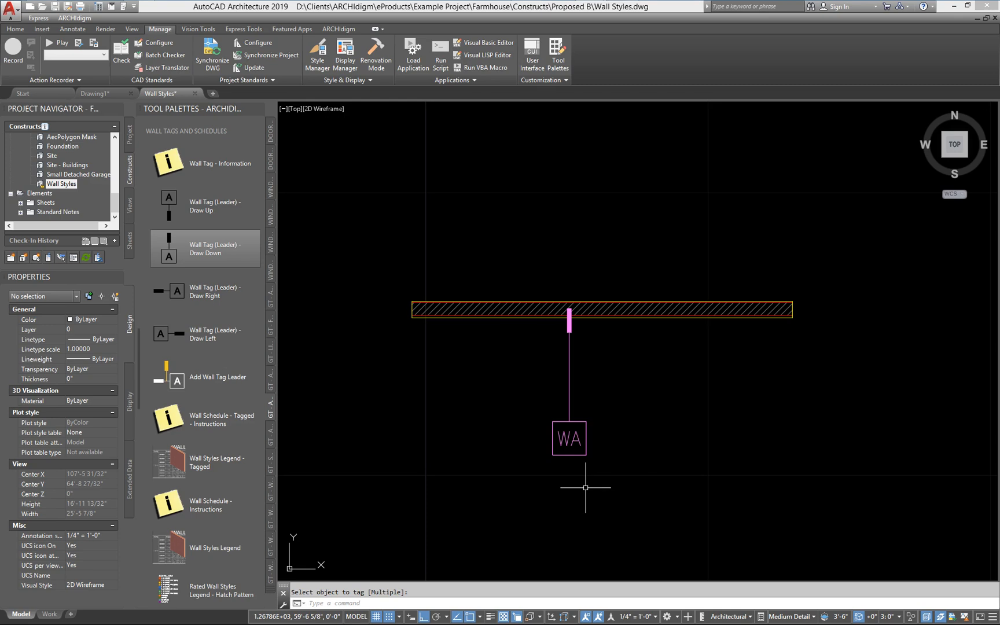
{"action": "scroll", "coordinate": [585, 487], "scroll_direction": "down", "scroll_amount": 2}
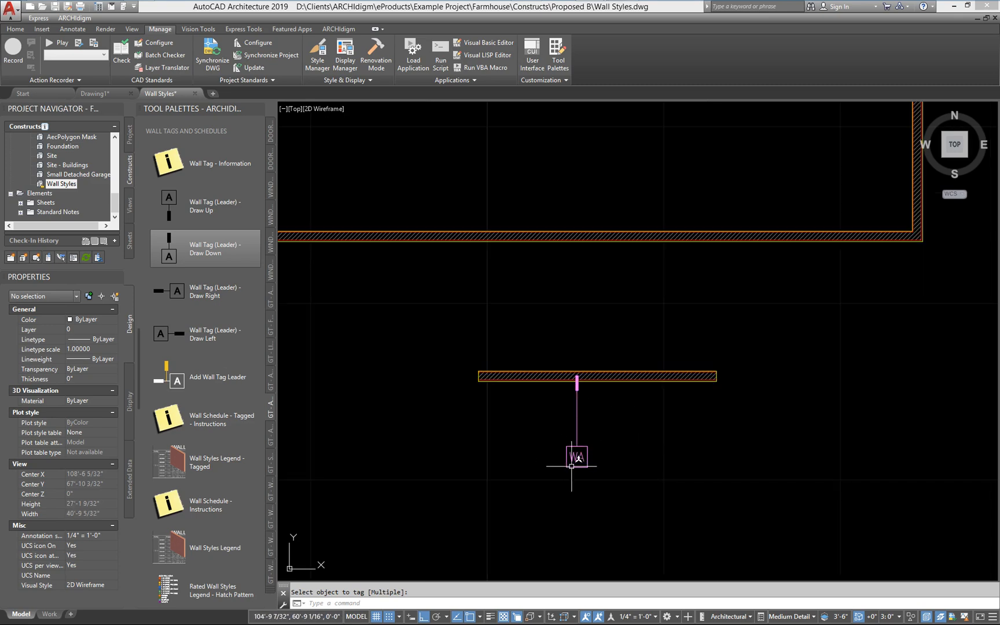
{"action": "scroll", "coordinate": [638, 469], "scroll_direction": "down", "scroll_amount": 2}
{"action": "scroll", "coordinate": [665, 478], "scroll_direction": "down", "scroll_amount": 2}
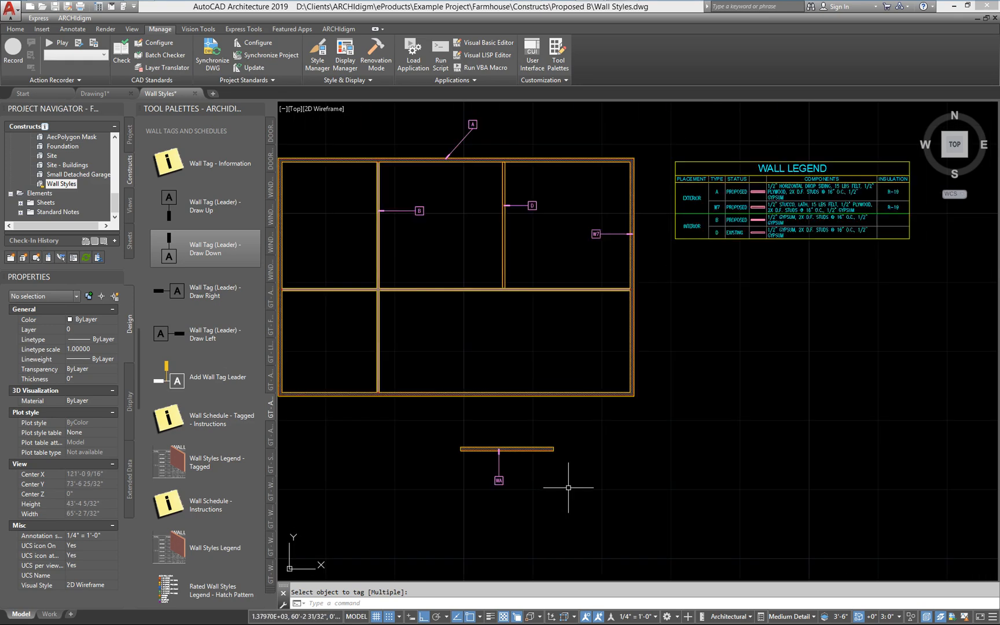
{"action": "key", "text": "Escape"}
- Try to add the new metal wall to the wall legend's scheduled objects
{"action": "left_click", "coordinate": [728, 230]}
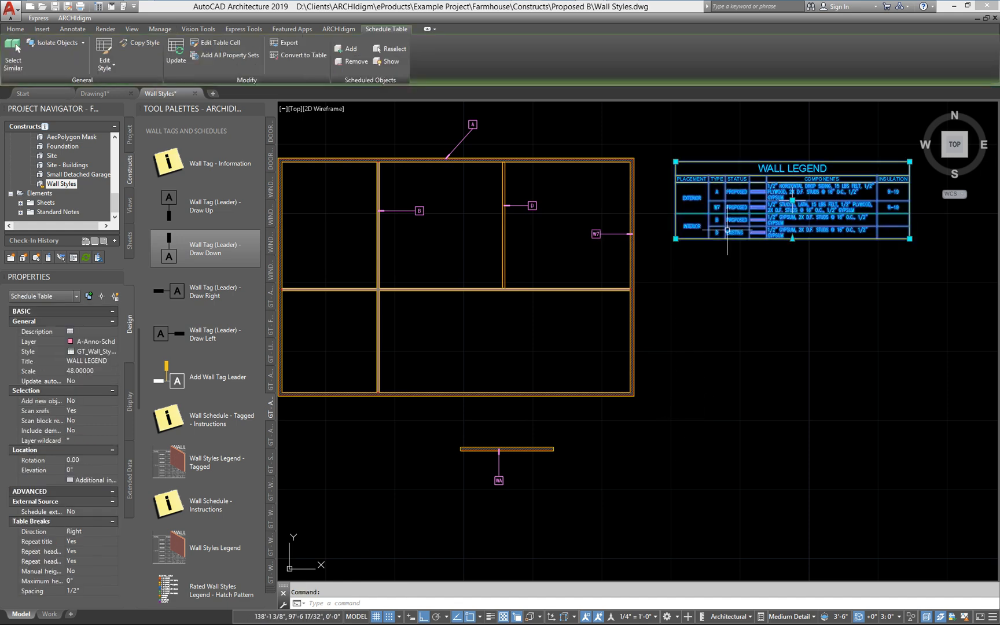
{"action": "right_click", "coordinate": [728, 231]}
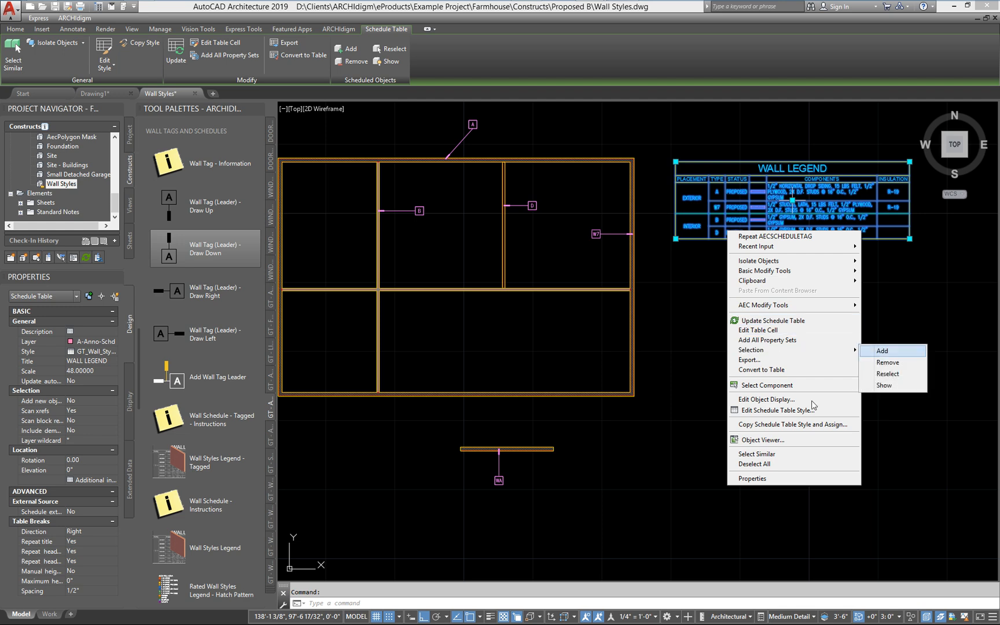
{"action": "left_click", "coordinate": [604, 488]}
{"action": "left_click", "coordinate": [459, 436]}
{"action": "key", "text": "Return"}
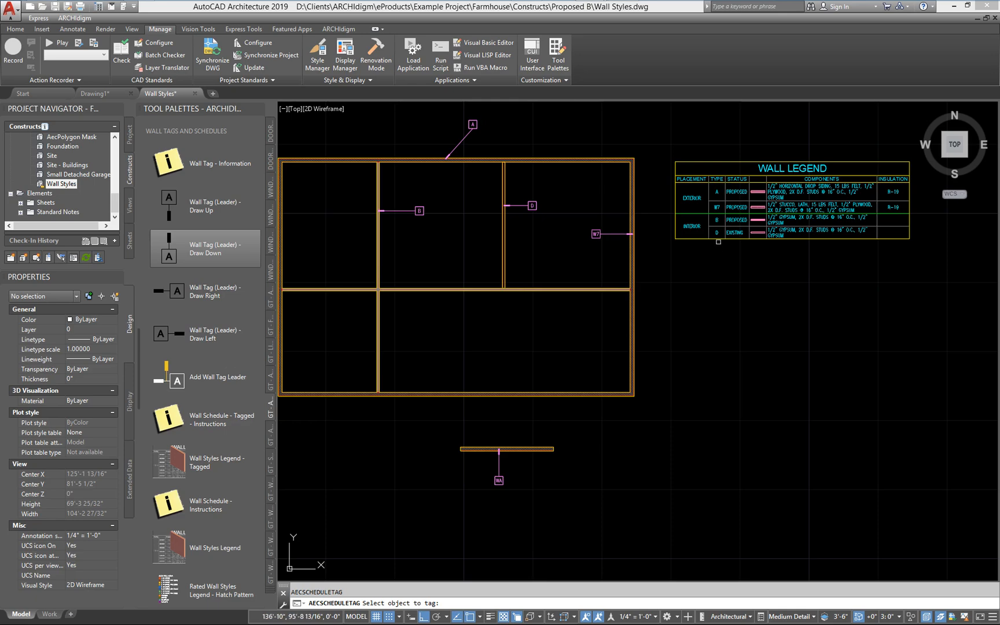
{"action": "scroll", "coordinate": [719, 241], "scroll_direction": "up", "scroll_amount": 1}
{"action": "scroll", "coordinate": [711, 232], "scroll_direction": "down", "scroll_amount": 2}
{"action": "scroll", "coordinate": [552, 441], "scroll_direction": "down", "scroll_amount": 3}
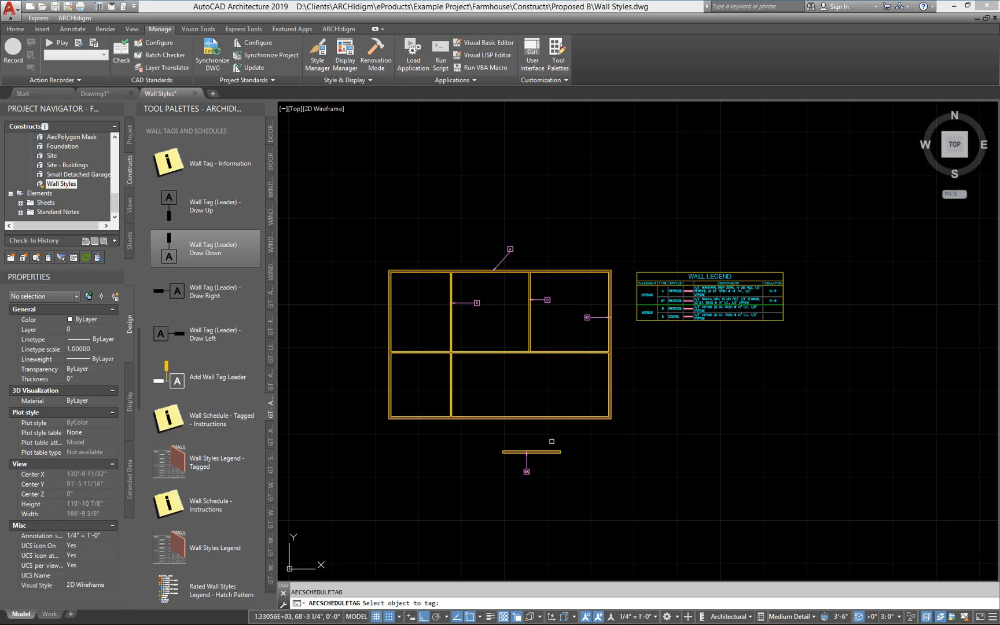
{"action": "scroll", "coordinate": [539, 462], "scroll_direction": "up", "scroll_amount": 5}
{"action": "key", "text": "Return"}
{"action": "scroll", "coordinate": [540, 462], "scroll_direction": "down", "scroll_amount": 5}
{"action": "scroll", "coordinate": [746, 301], "scroll_direction": "up", "scroll_amount": 2}
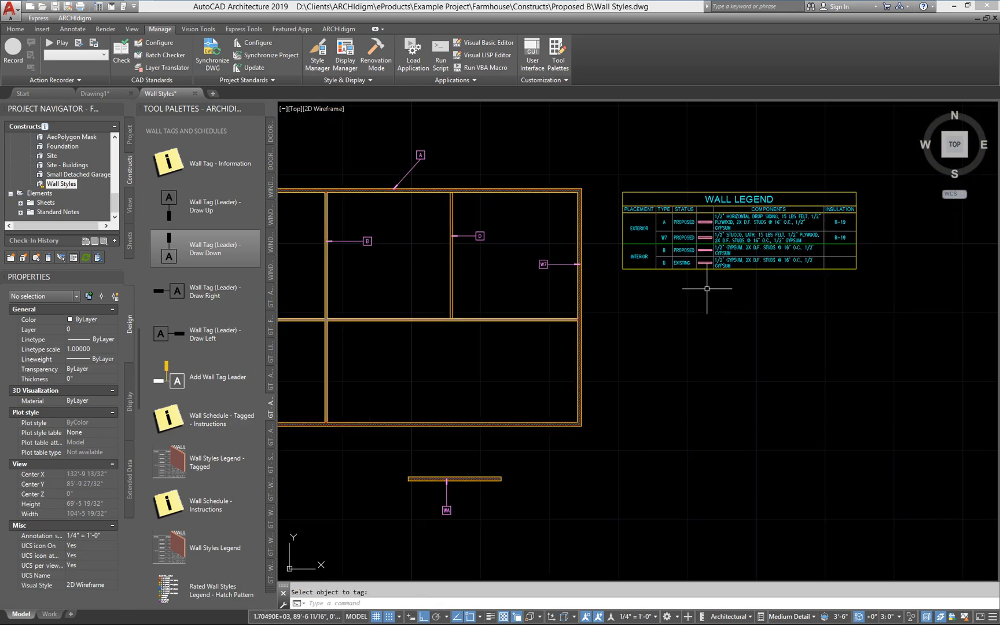
- Examine the TYPE column's data format and cell format override in the GT_Wall_Styles_Legend_Tagged schedule table style
{"action": "scroll", "coordinate": [692, 231], "scroll_direction": "up", "scroll_amount": 3}
{"action": "left_click", "coordinate": [672, 244]}
{"action": "right_click", "coordinate": [672, 244]}
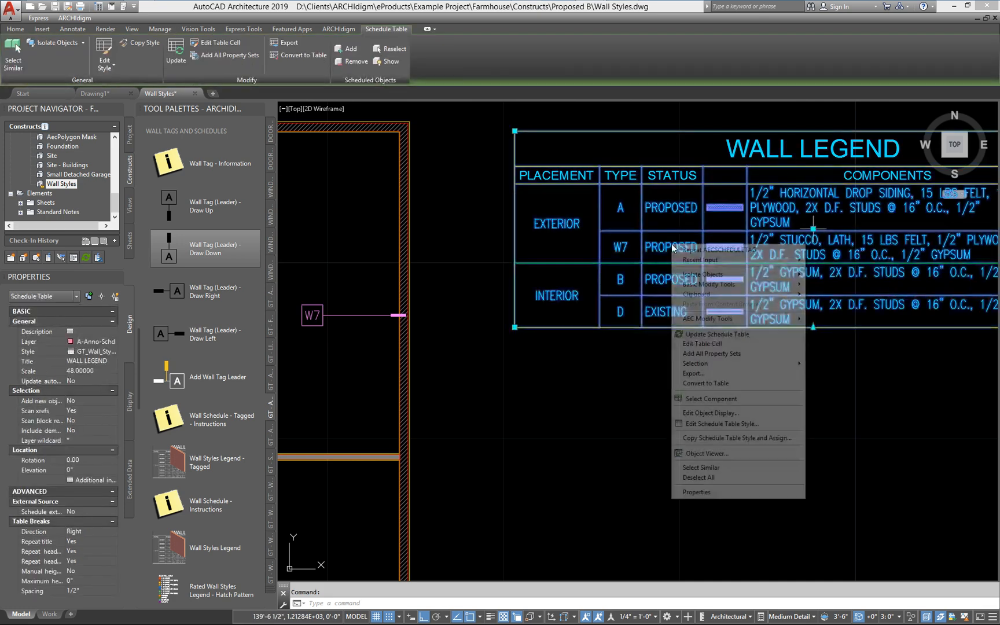
{"action": "left_click", "coordinate": [699, 423]}
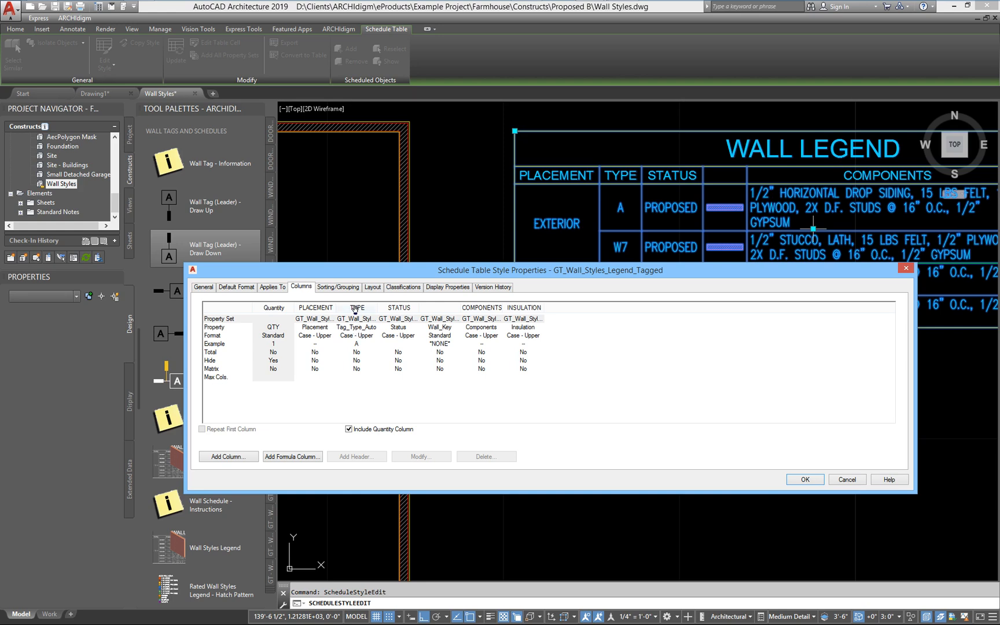
{"action": "left_click", "coordinate": [357, 307]}
{"action": "left_click", "coordinate": [421, 456]}
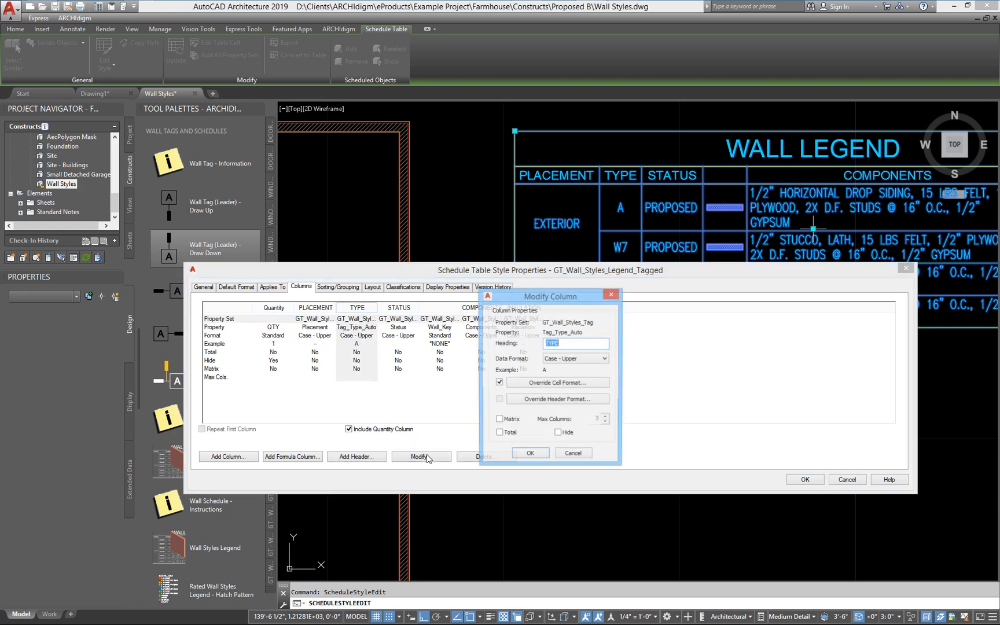
{"action": "left_click", "coordinate": [537, 386]}
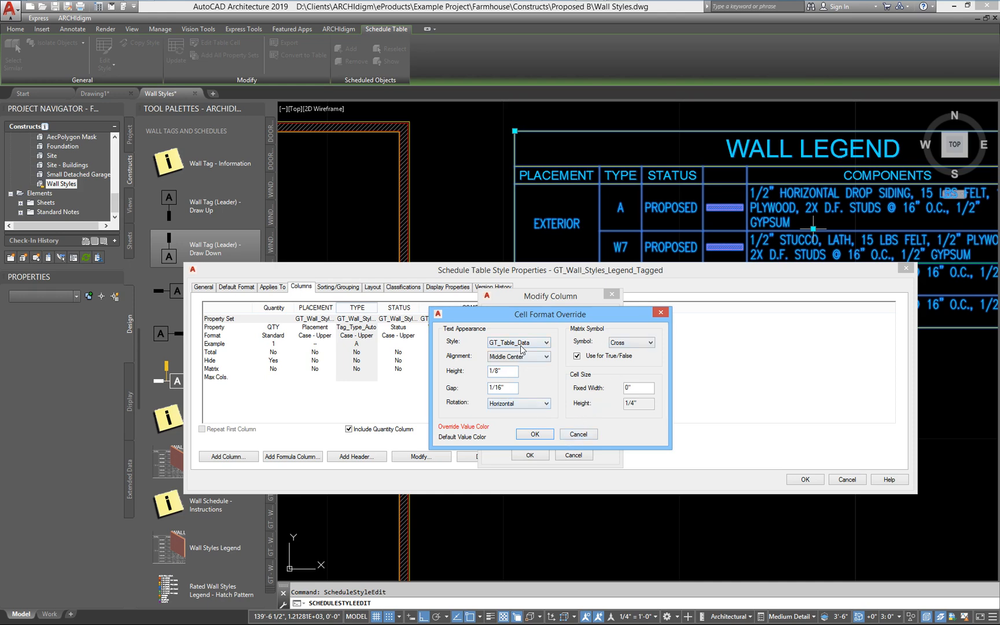
{"action": "left_click", "coordinate": [578, 435]}
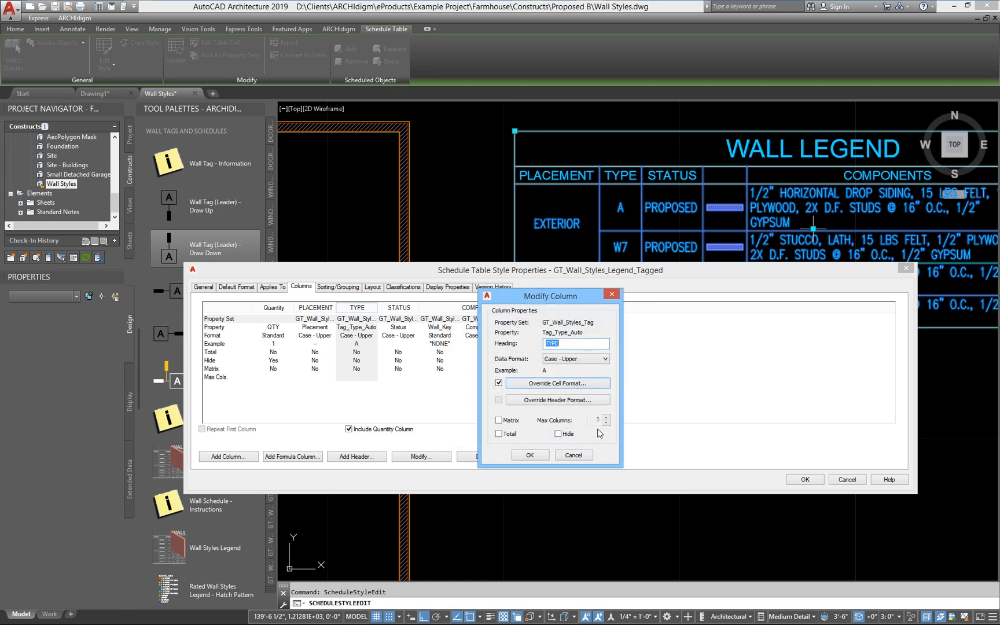
{"action": "left_click", "coordinate": [560, 455]}
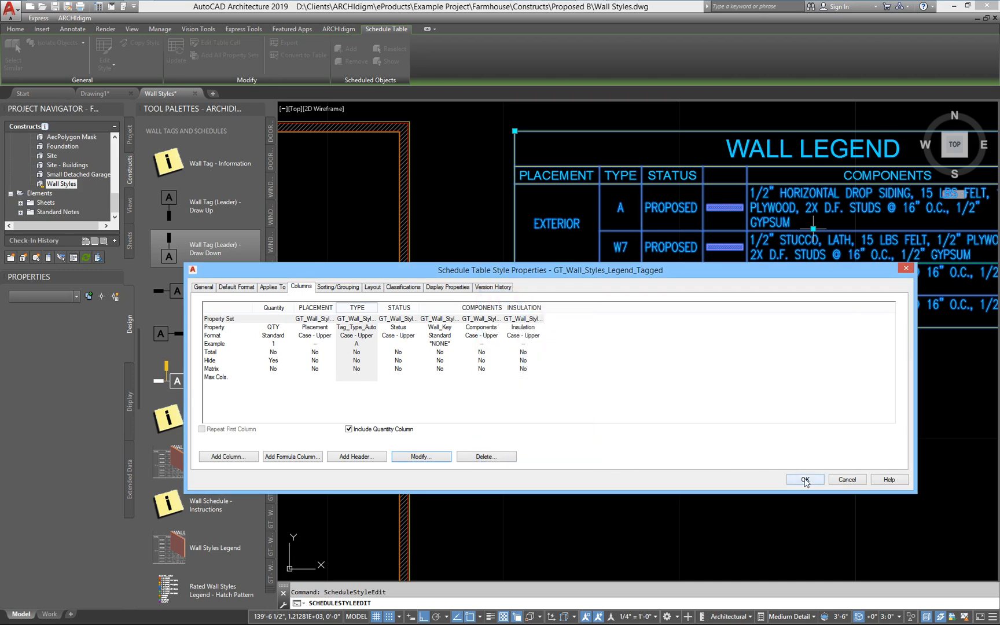
{"action": "left_click", "coordinate": [805, 479]}
- Update the wall legend schedule table and check its rows
{"action": "scroll", "coordinate": [776, 462], "scroll_direction": "down", "scroll_amount": 5}
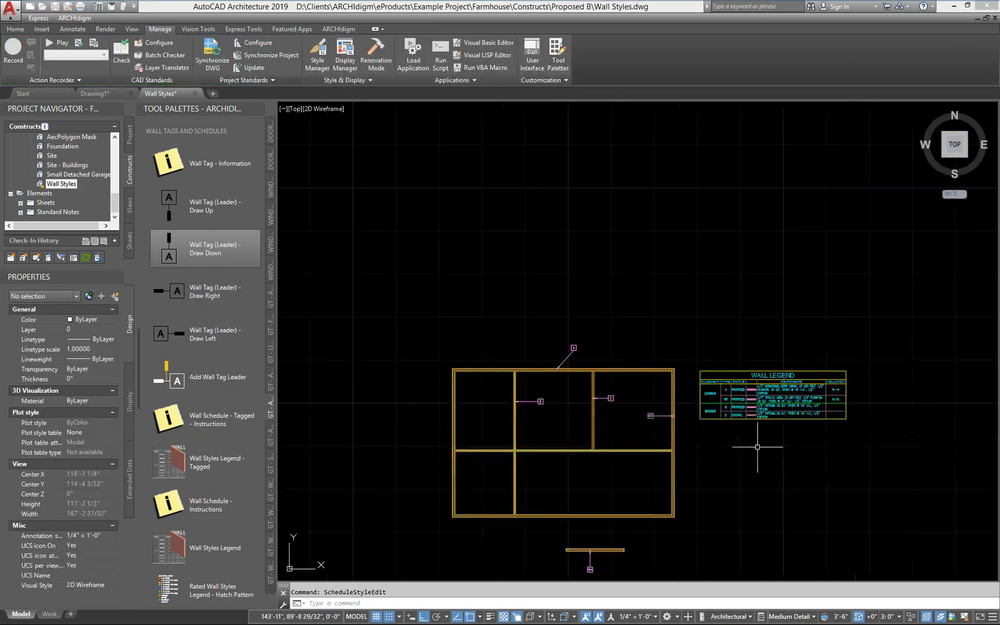
{"action": "right_click", "coordinate": [717, 333]}
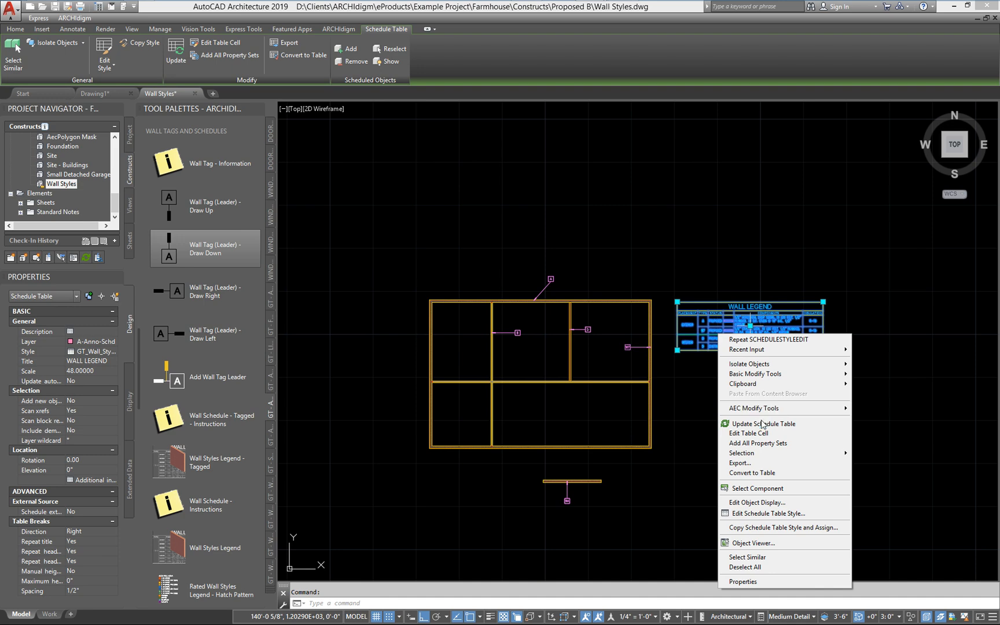
{"action": "left_click", "coordinate": [762, 425]}
{"action": "scroll", "coordinate": [723, 338], "scroll_direction": "up", "scroll_amount": 4}
{"action": "scroll", "coordinate": [723, 338], "scroll_direction": "down", "scroll_amount": 2}
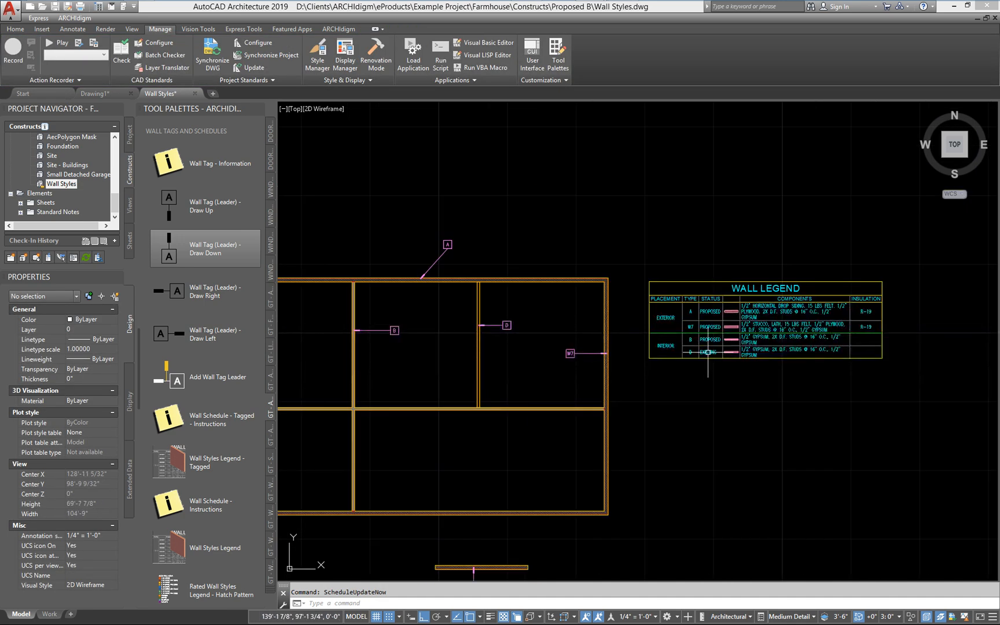
- Add the new metal wall below the floor plan to the wall legend's scheduled objects
{"action": "left_click", "coordinate": [709, 352]}
{"action": "right_click", "coordinate": [710, 353]}
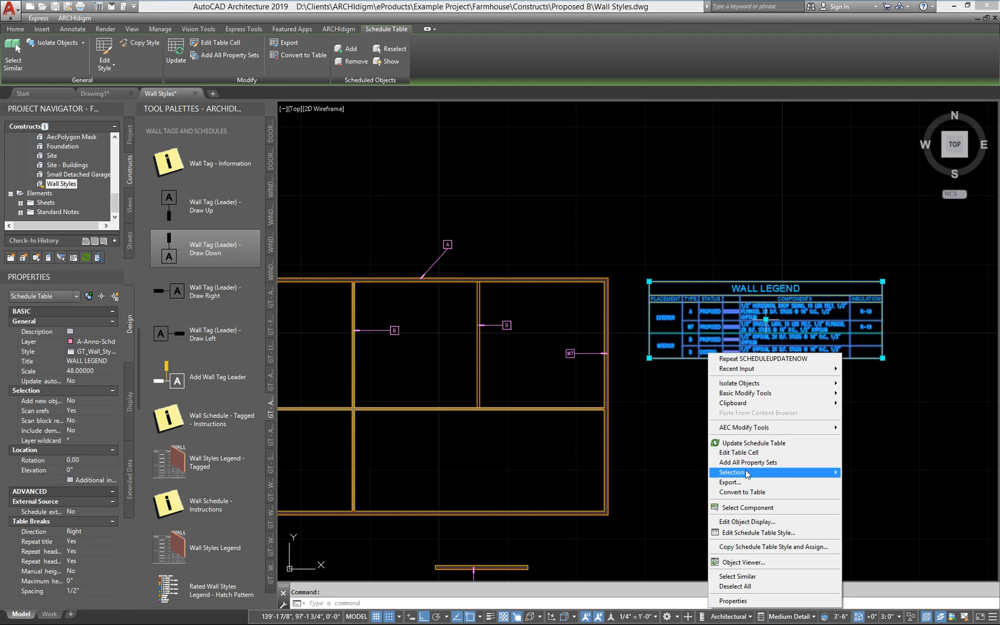
{"action": "mouse_move", "coordinate": [800, 472]}
{"action": "left_click", "coordinate": [859, 473]}
{"action": "middle_click_drag", "start_coordinate": [534, 523], "coordinate": [520, 403]}
{"action": "left_click", "coordinate": [393, 508]}
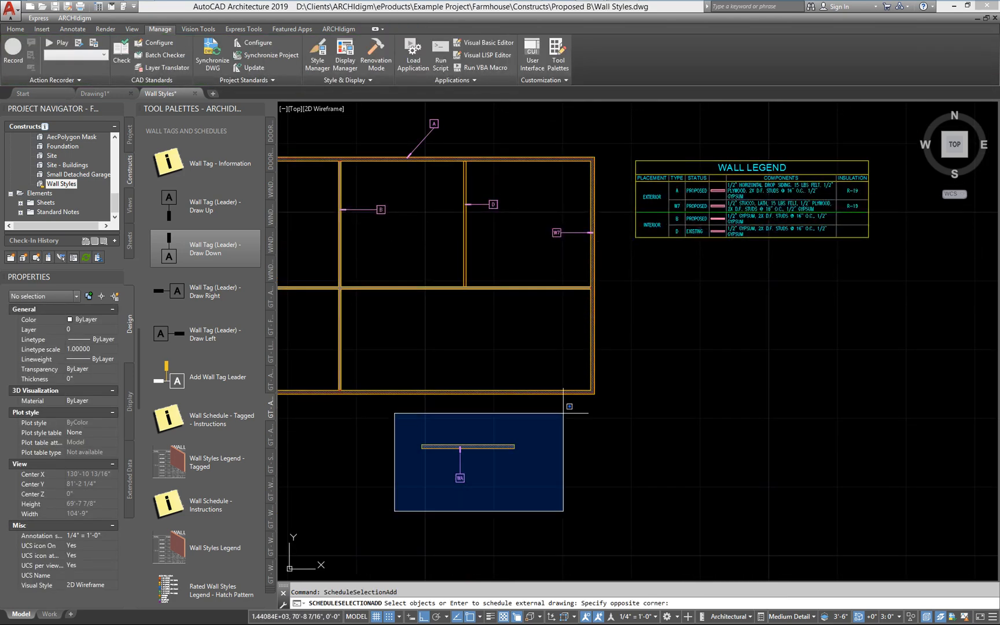
{"action": "left_click", "coordinate": [589, 413]}
{"action": "key", "text": "Return"}
- Examine the wall legend's new exterior row and compare its tag types with the tags in the plan
{"action": "scroll", "coordinate": [725, 216], "scroll_direction": "up", "scroll_amount": 5}
{"action": "middle_click_drag", "start_coordinate": [717, 225], "coordinate": [594, 314]}
{"action": "scroll", "coordinate": [582, 350], "scroll_direction": "down", "scroll_amount": 6}
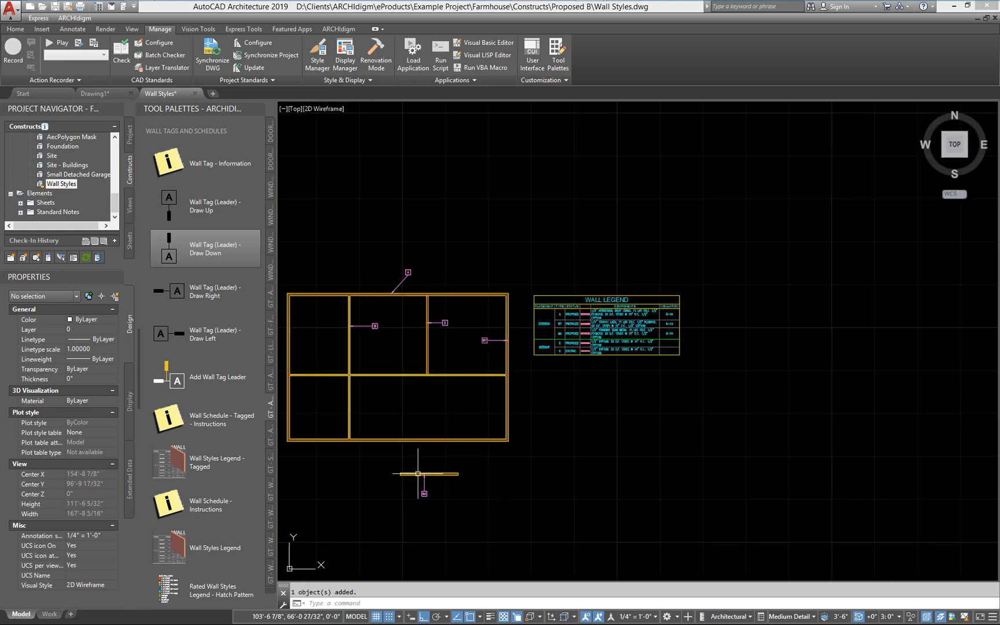
{"action": "scroll", "coordinate": [420, 498], "scroll_direction": "up", "scroll_amount": 7}
{"action": "scroll", "coordinate": [424, 423], "scroll_direction": "down", "scroll_amount": 7}
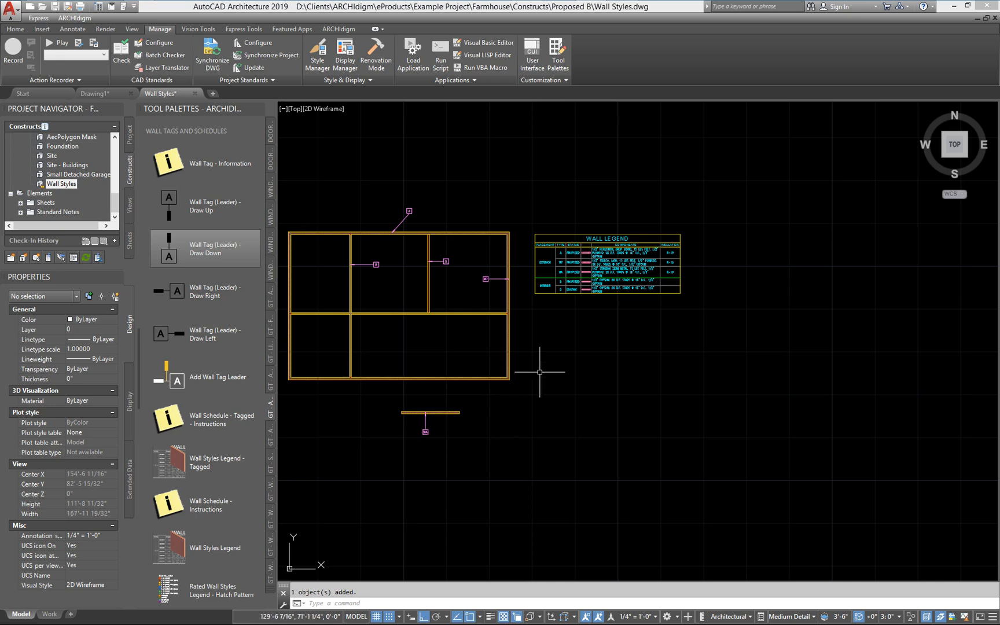
{"action": "scroll", "coordinate": [558, 268], "scroll_direction": "up", "scroll_amount": 5}
{"action": "middle_click_drag", "start_coordinate": [587, 286], "coordinate": [569, 302]}
{"action": "scroll", "coordinate": [513, 315], "scroll_direction": "up", "scroll_amount": 4}
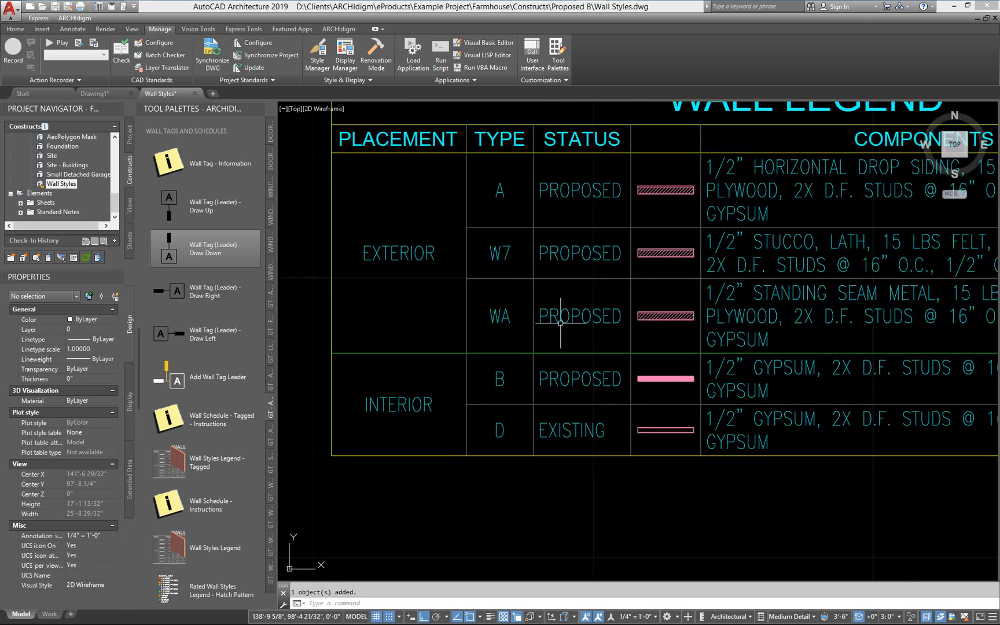
{"action": "scroll", "coordinate": [577, 281], "scroll_direction": "down", "scroll_amount": 2}
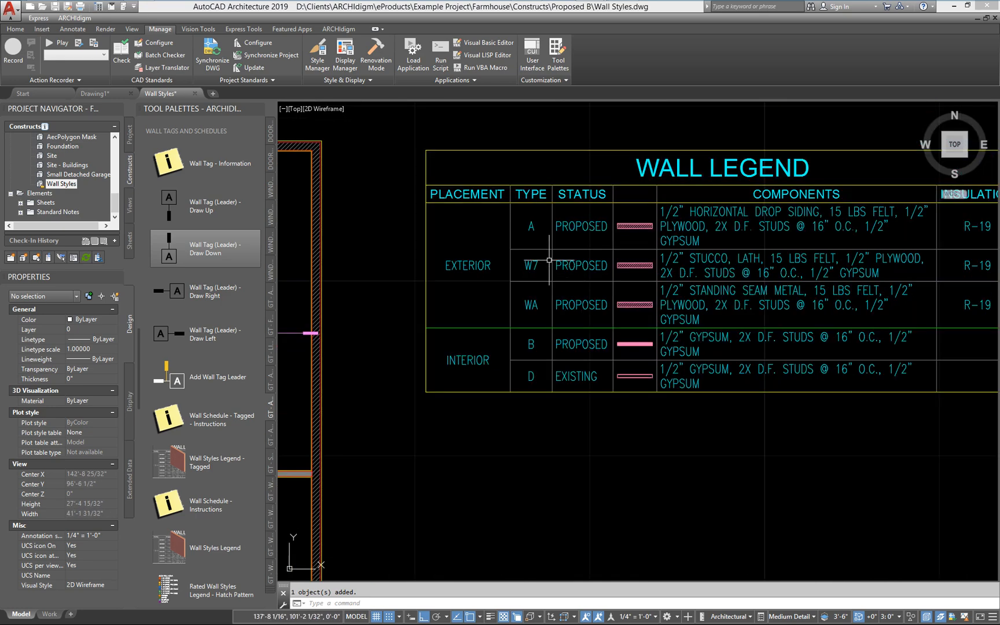
{"action": "middle_click_drag", "start_coordinate": [556, 274], "coordinate": [548, 288]}
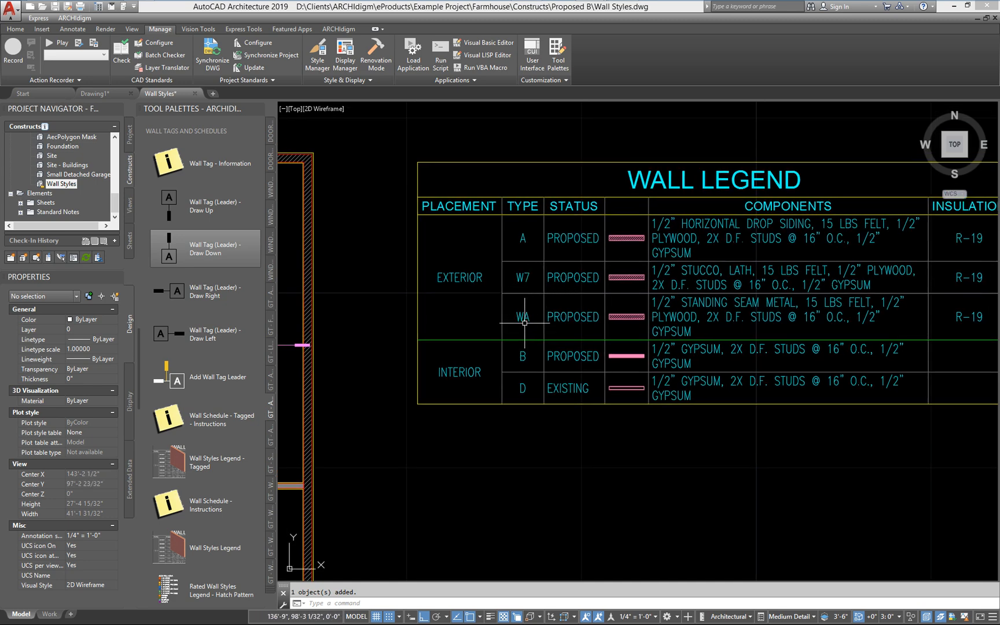
{"action": "scroll", "coordinate": [623, 321], "scroll_direction": "down", "scroll_amount": 5}
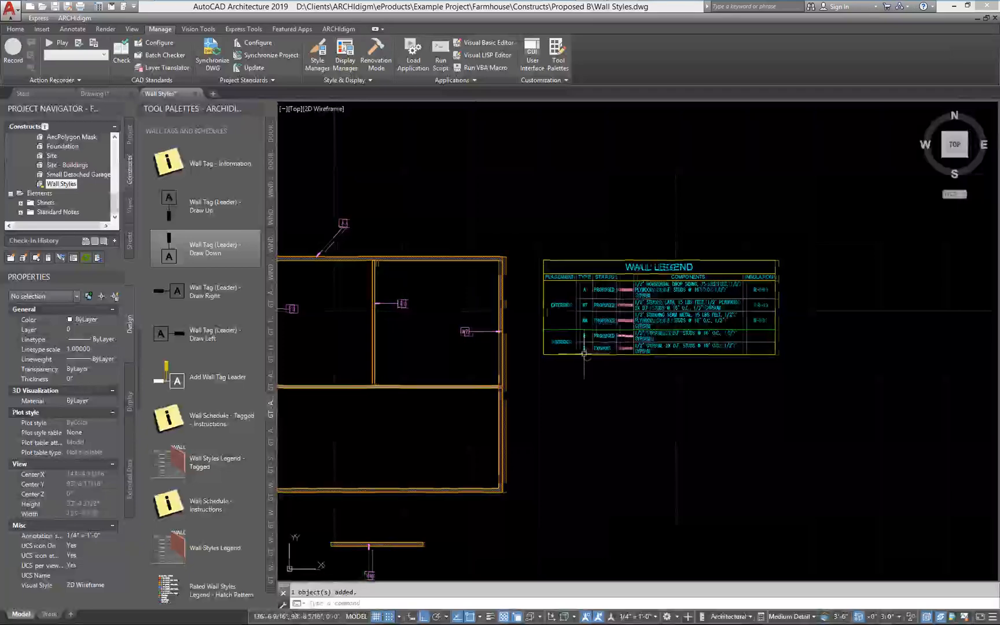
{"action": "scroll", "coordinate": [700, 305], "scroll_direction": "up", "scroll_amount": 2}
{"action": "mouse_move", "coordinate": [701, 305]}
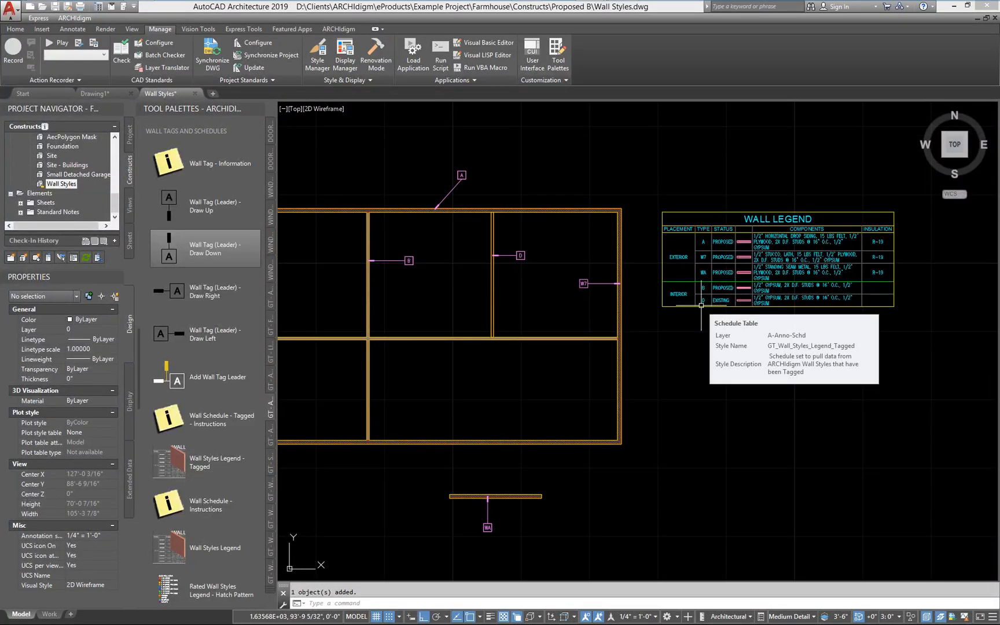